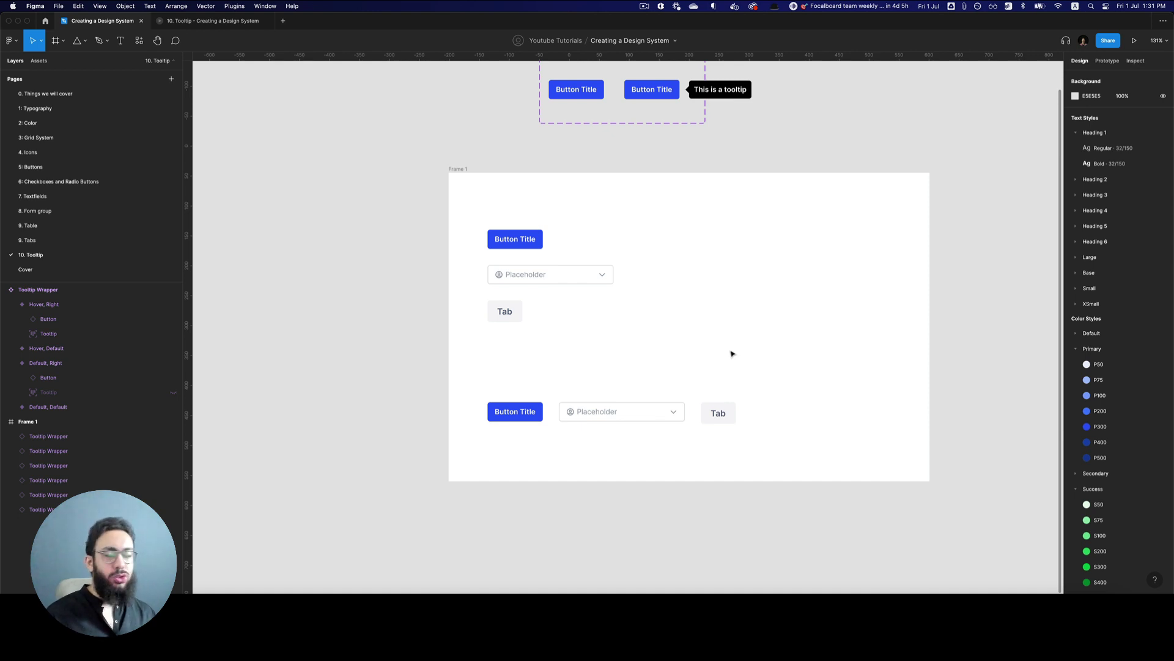
# Alt-drag a copy of the tooltip off to the right of the button.
pyautogui.press('space')
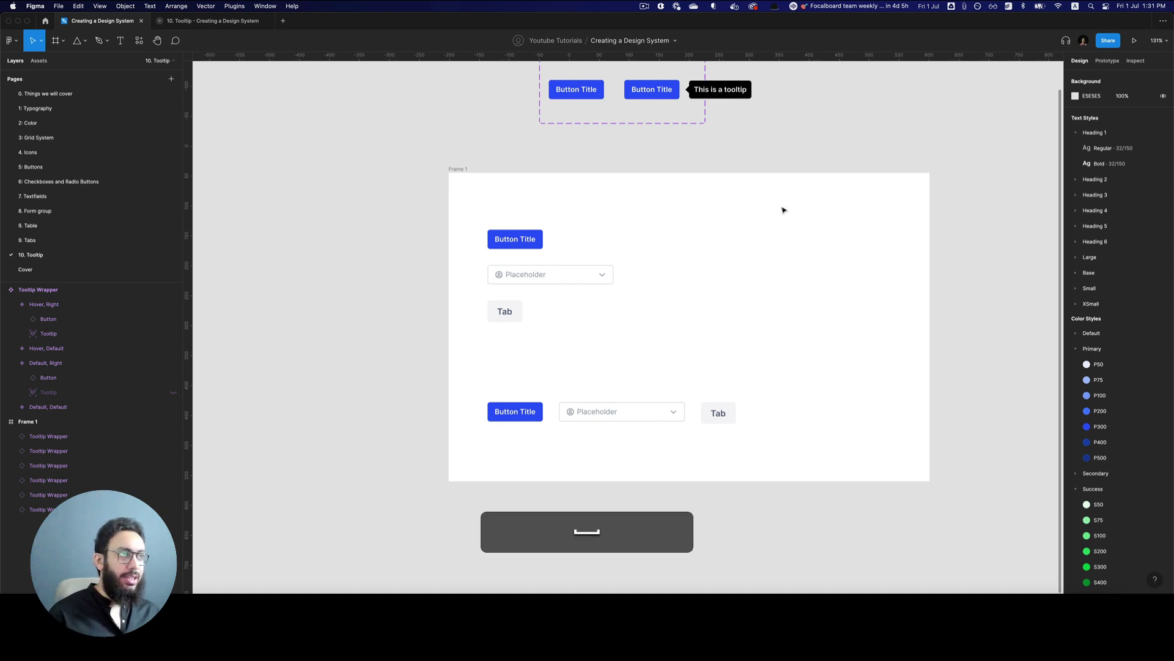
pyautogui.scroll(5, 662, 144)
pyautogui.click(617, 129)
pyautogui.moveTo(617, 129); pyautogui.dragTo(479, 348)
# Duplicate Frame 1 as Frame 2 and hide Frame 1's tooltip.
pyautogui.press('z')
pyautogui.press('z')
pyautogui.press('Escape')
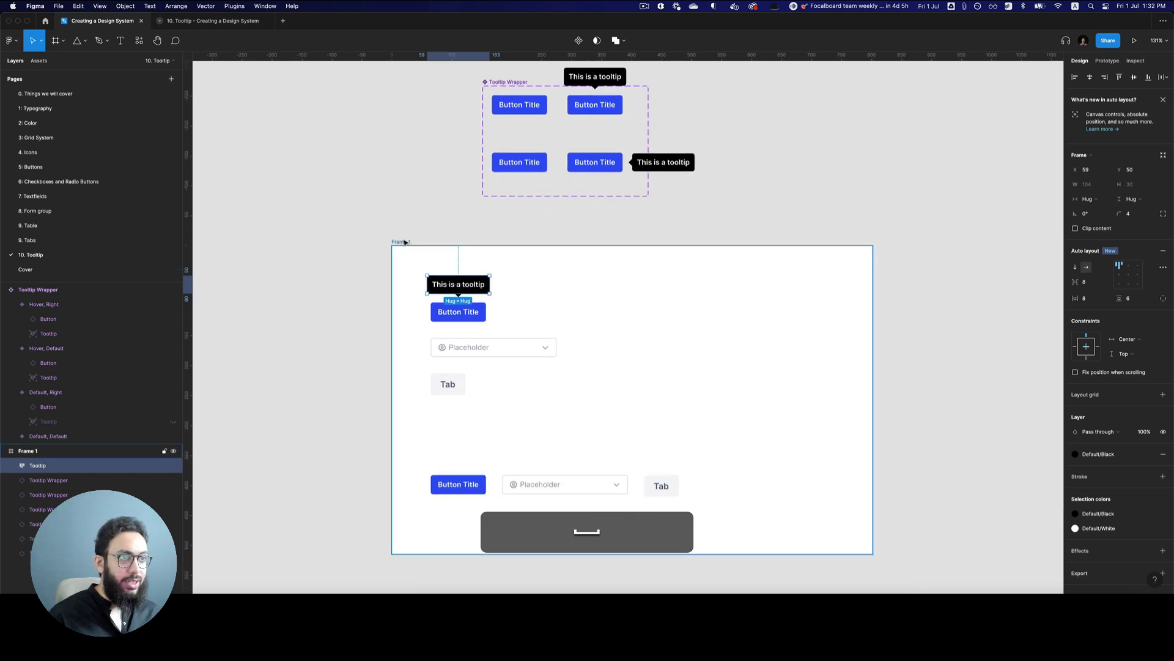
pyautogui.press('super+d')
pyautogui.moveTo(522, 308); pyautogui.dragTo(812, 256)
pyautogui.click(381, 235)
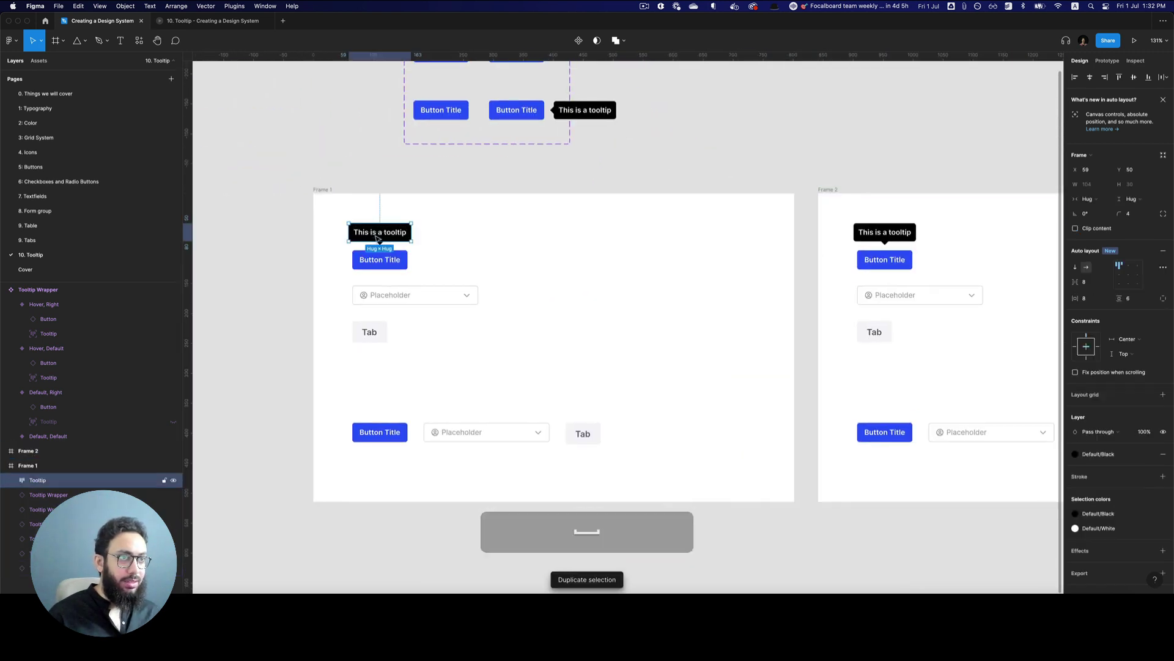
pyautogui.press('shift+super+h')
# Link Frame 1's button to Frame 2 in prototype settings, then undo the link.
pyautogui.click(385, 260)
pyautogui.press('shift+super+e')
pyautogui.moveTo(408, 260); pyautogui.dragTo(819, 341)
pyautogui.press('super+z')
# Drag Frame 2's tooltip out of the frame to sit above both frames.
pyautogui.click(848, 233)
pyautogui.click(881, 235)
pyautogui.moveTo(881, 236); pyautogui.dragTo(666, 148)
pyautogui.hscroll(-2, 665, 149)
pyautogui.click(380, 259)
pyautogui.hotkey('shift', 'e')
pyautogui.moveTo(408, 261); pyautogui.dragTo(704, 150)
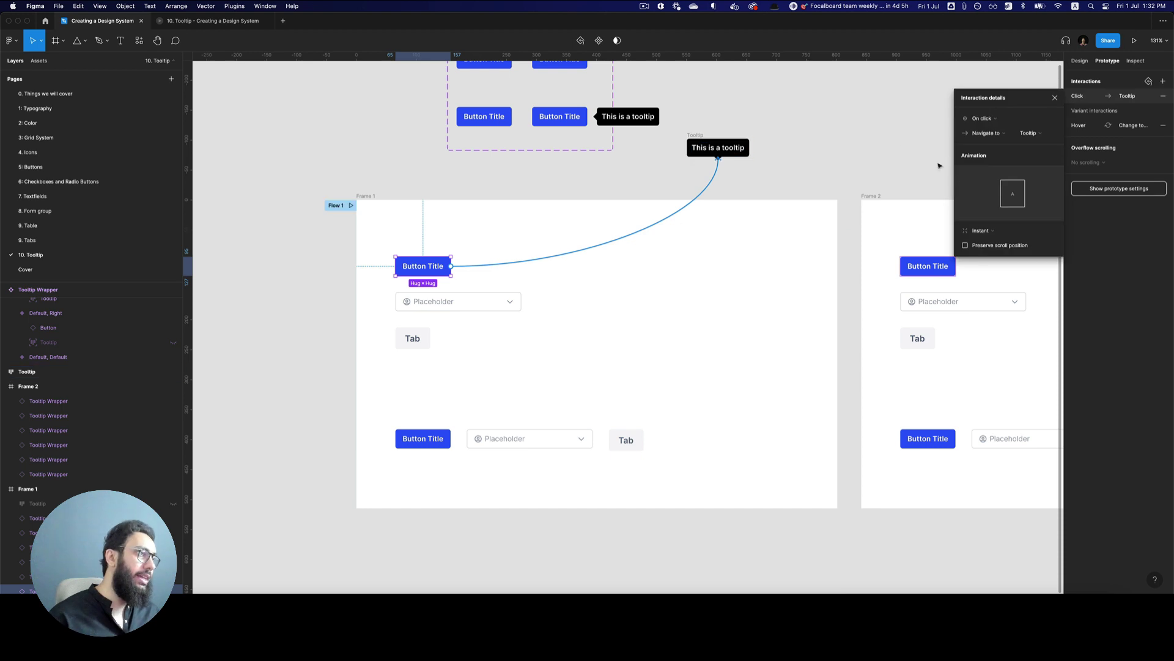
pyautogui.click(996, 121)
pyautogui.click(997, 140)
pyautogui.click(996, 133)
pyautogui.click(991, 163)
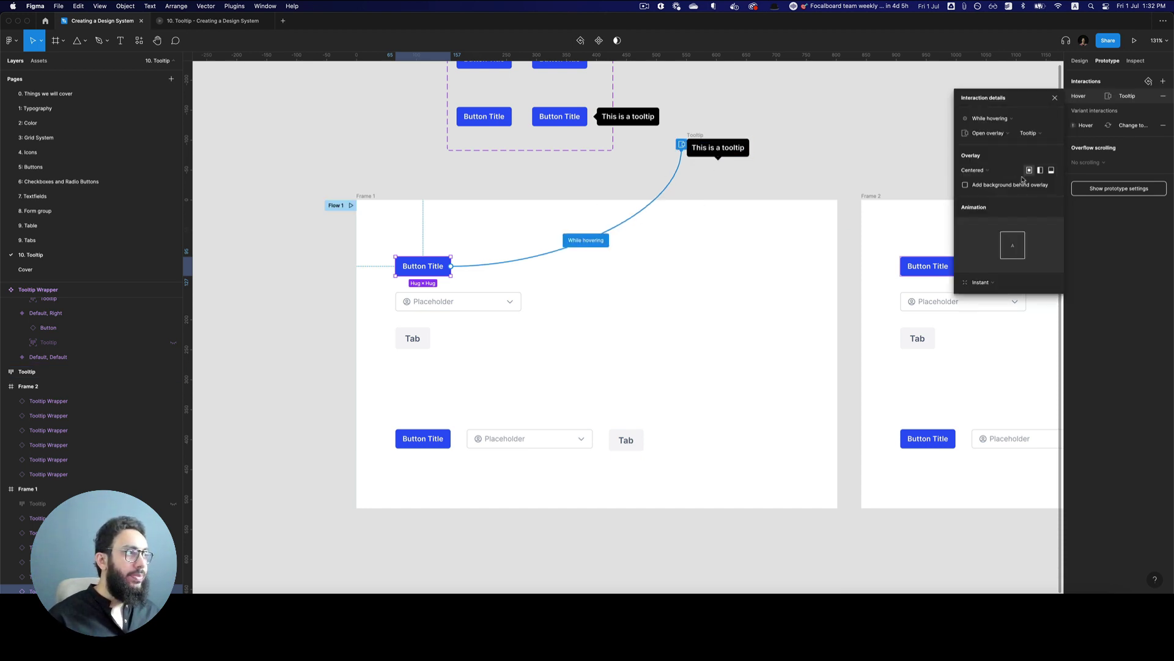
pyautogui.click(974, 170)
pyautogui.click(976, 254)
pyautogui.moveTo(430, 273); pyautogui.dragTo(431, 244)
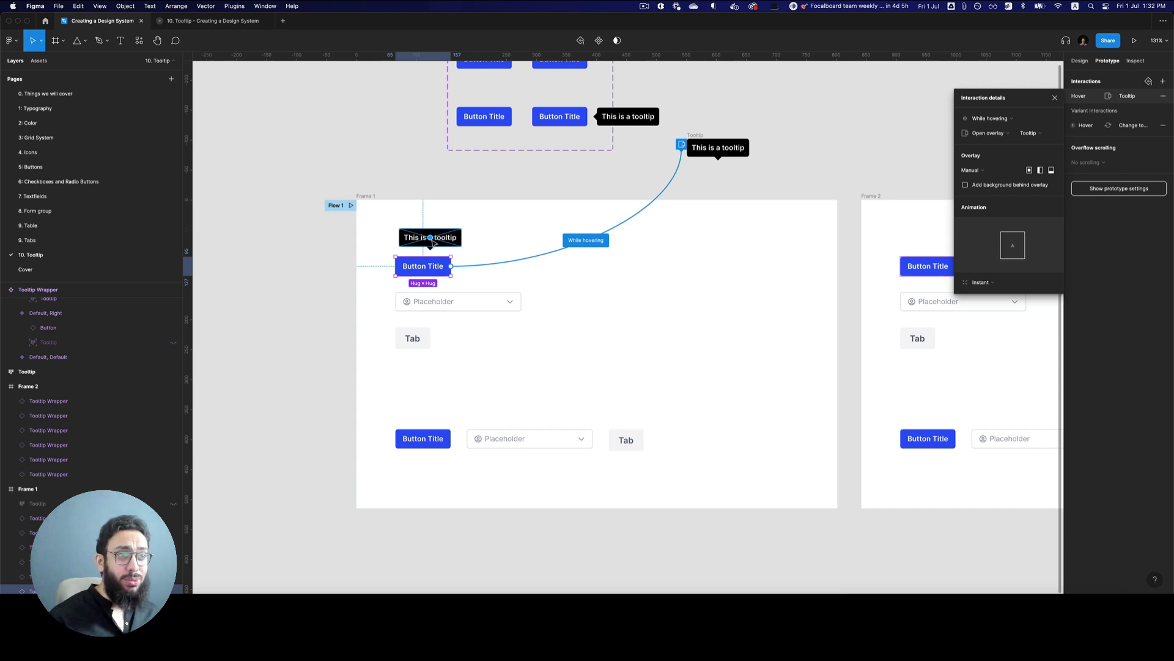
pyautogui.press('super+z')
pyautogui.press('super+z')
pyautogui.press('super+z')
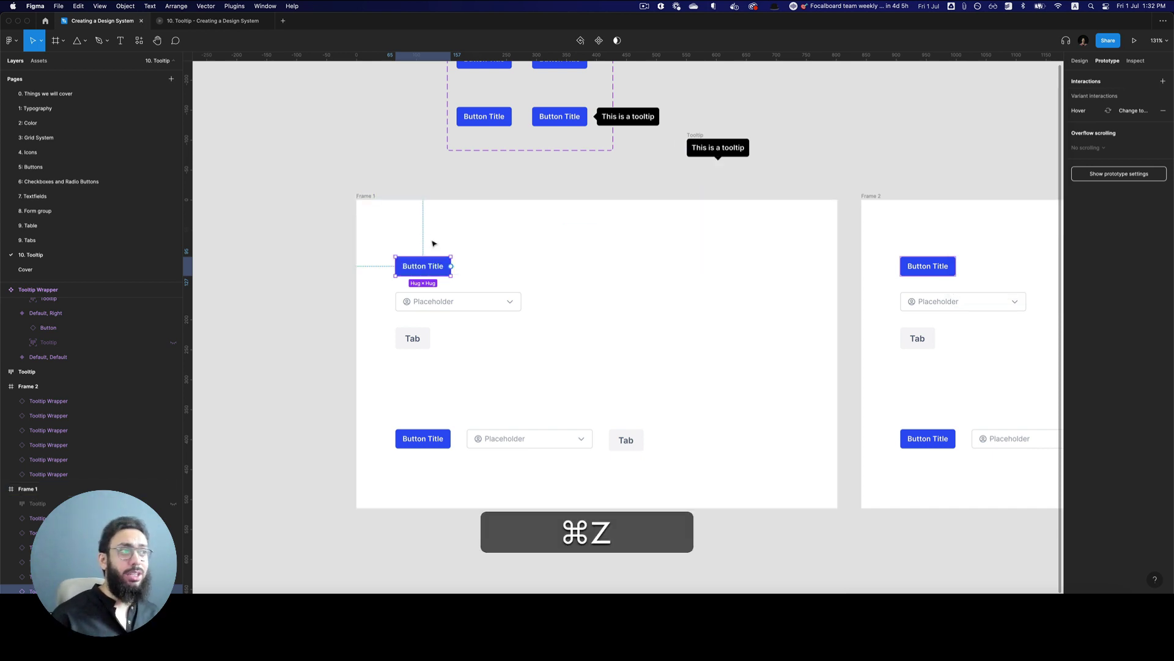
pyautogui.click(700, 141)
# Undo the tooltip copy and zoom in on Frame 1's top elements.
pyautogui.press('super+z')
pyautogui.press('z')
pyautogui.moveTo(347, 195); pyautogui.dragTo(716, 493)
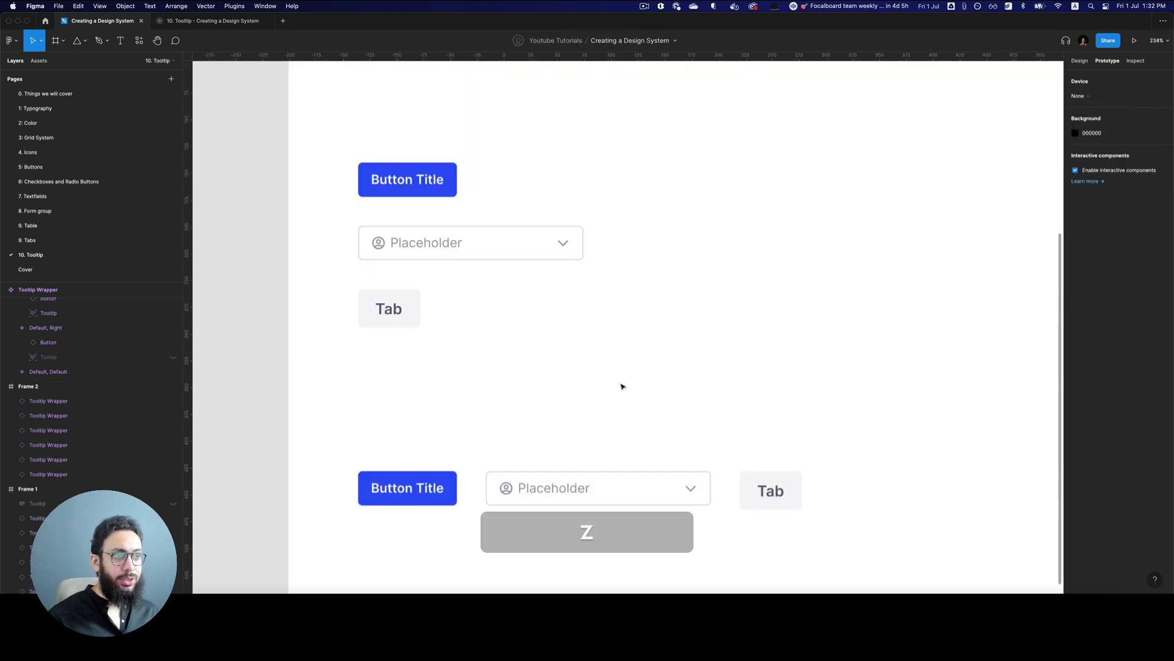
# Inspect the button, text field and tab wrappers, then open the prototype preview.
pyautogui.keyDown('shift'); pyautogui.click(399, 183); pyautogui.keyUp('shift')
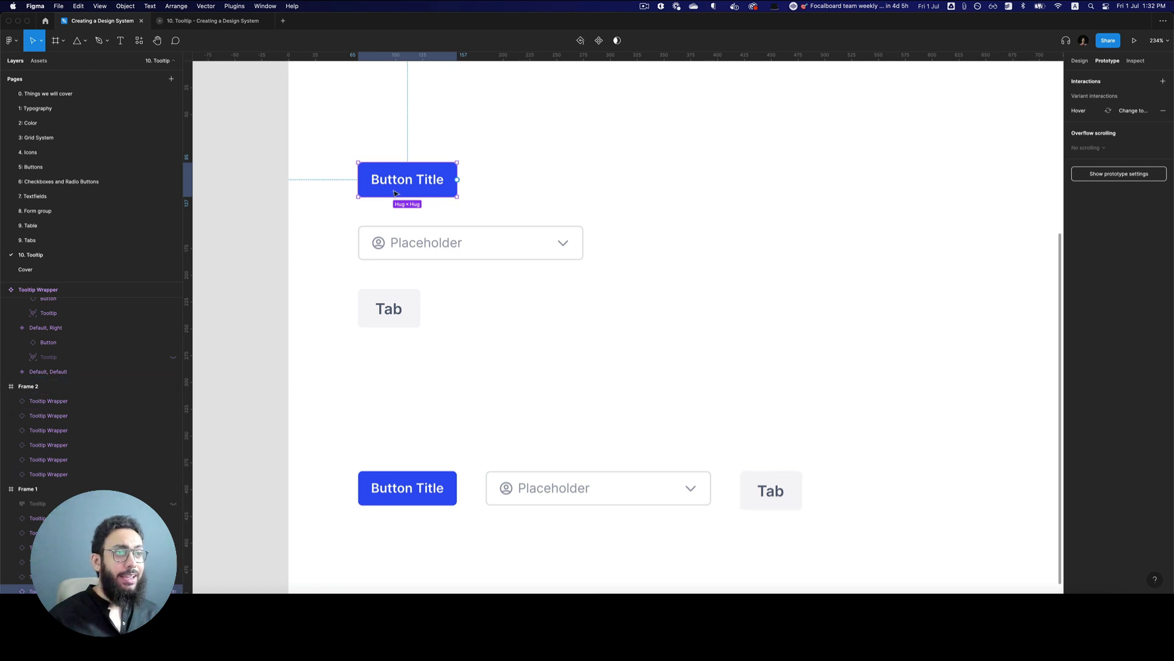
pyautogui.click(479, 255)
pyautogui.click(401, 313)
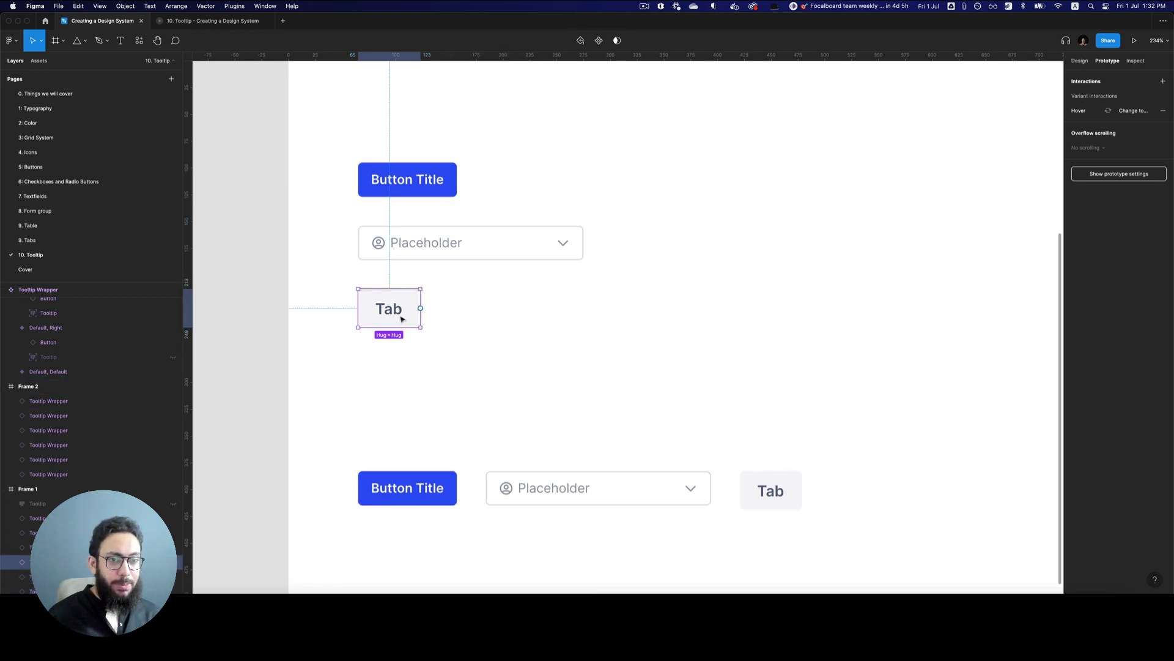
pyautogui.click(419, 257)
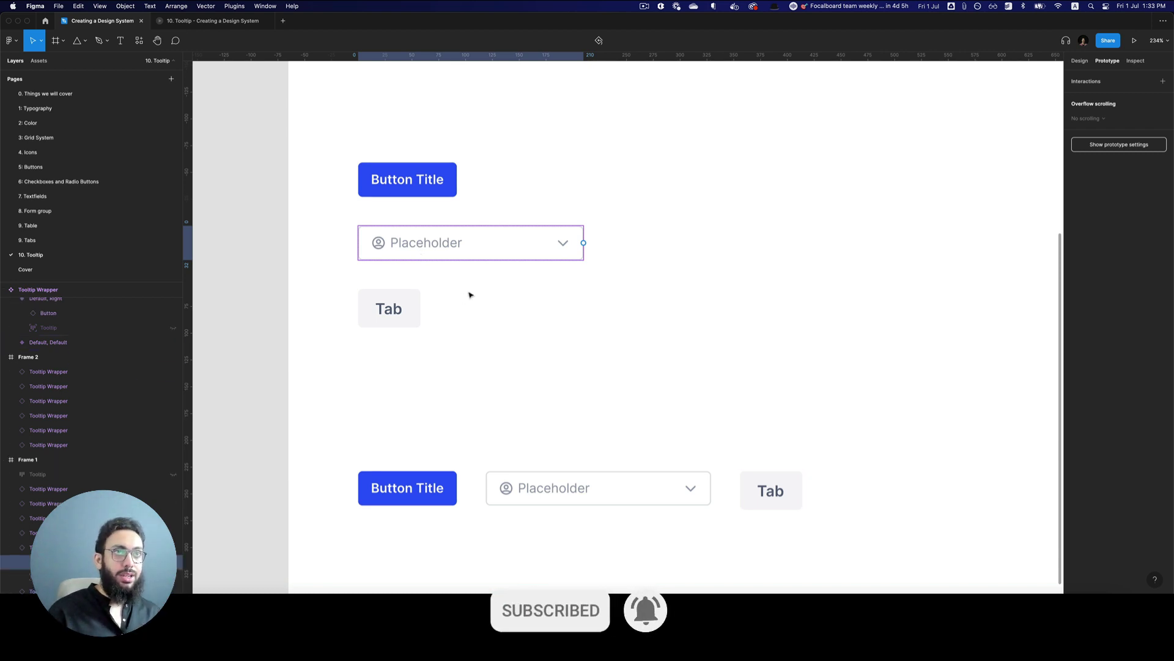
pyautogui.press('super+3')
# Check the top row's tooltips on hover in the prototype, then return to the editor.
pyautogui.moveTo(467, 250)
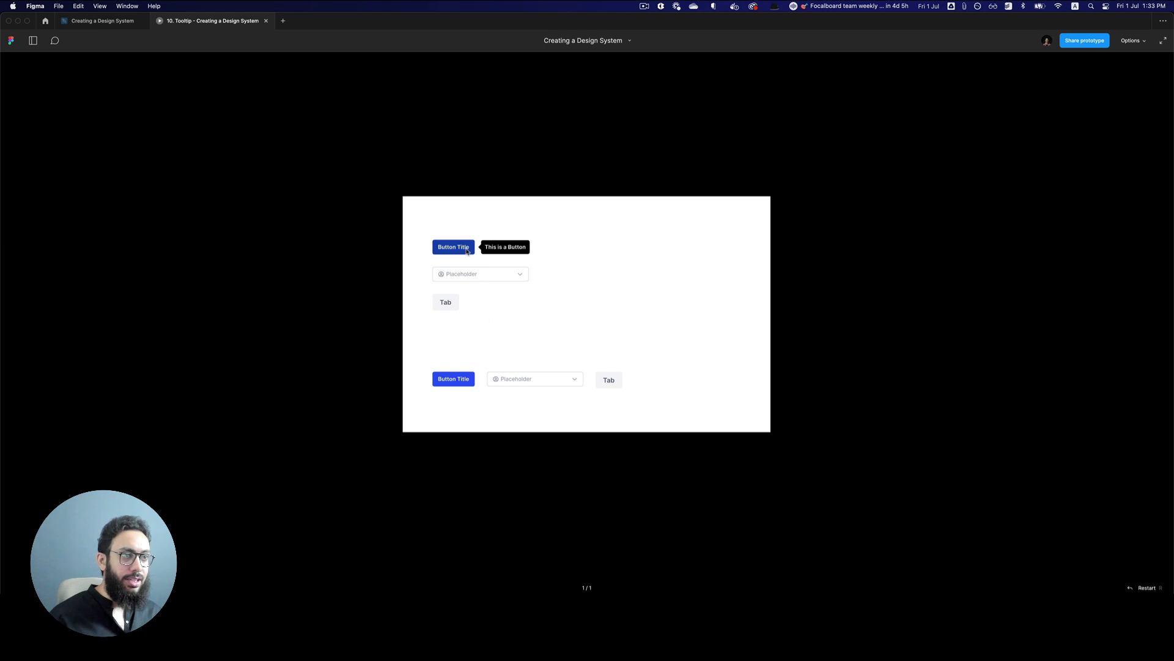
pyautogui.moveTo(466, 274)
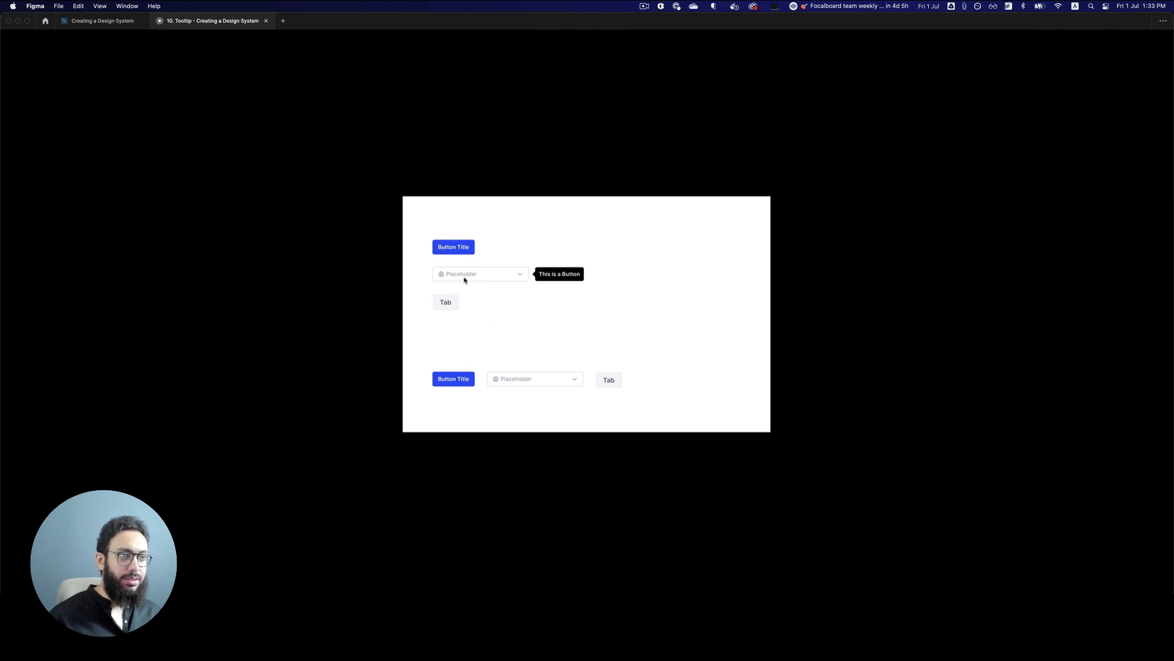
pyautogui.press('super+2')
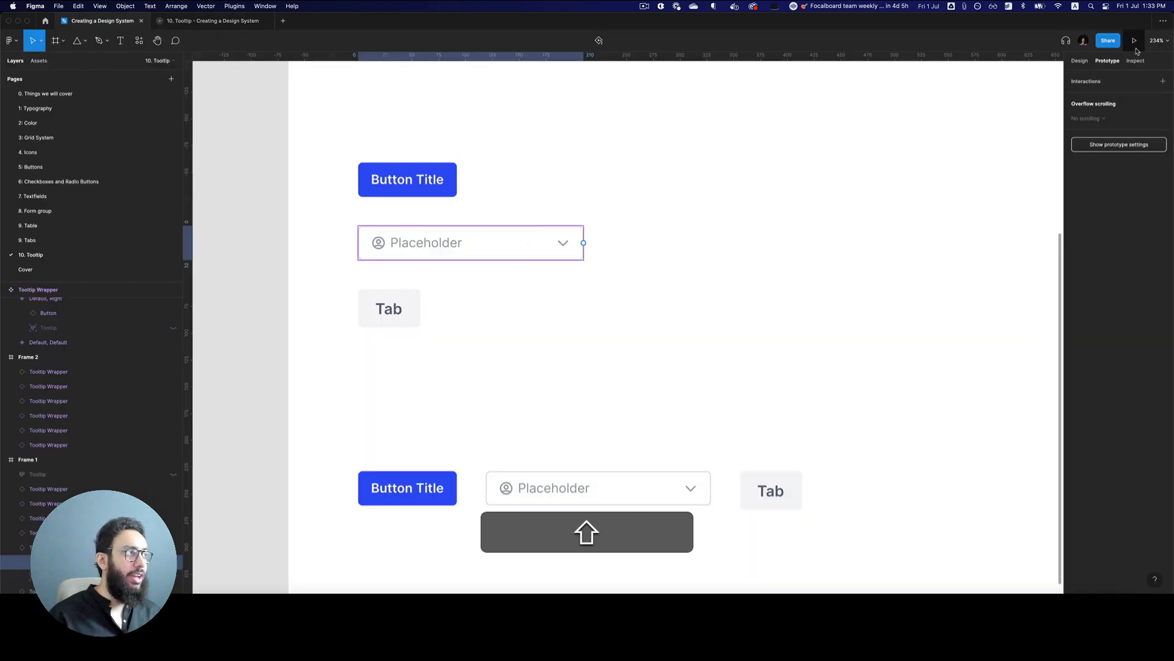
# Change the top text field wrapper's tooltip text to 'This is a Textfield'.
pyautogui.click(1080, 61)
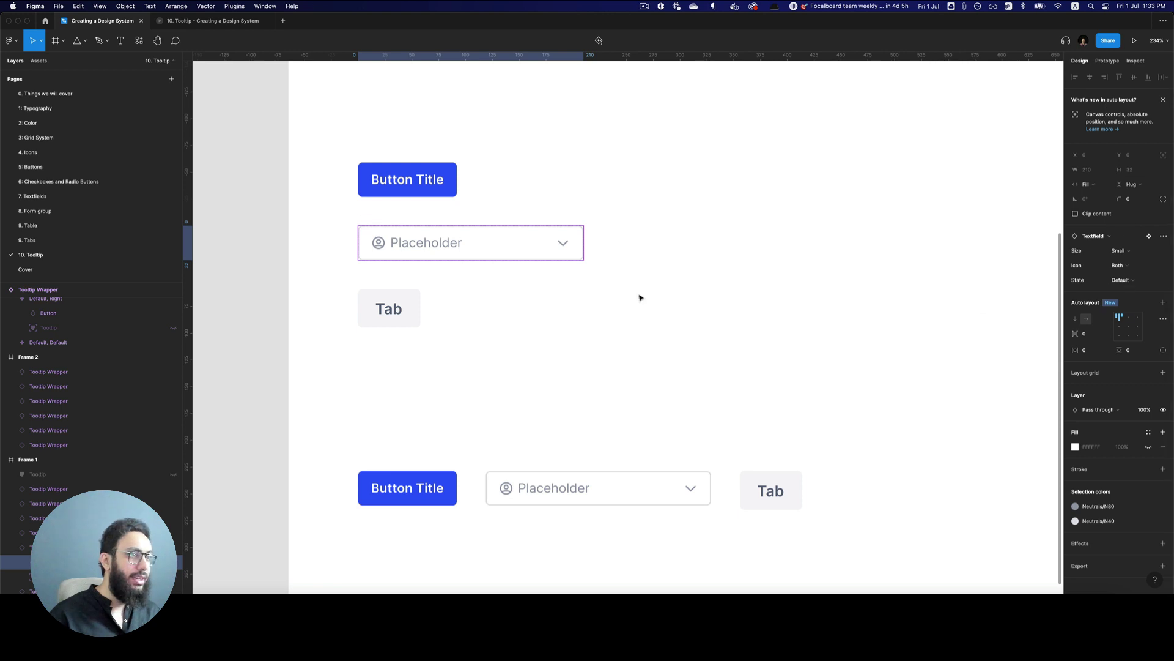
pyautogui.click(492, 243)
pyautogui.click(1145, 299)
pyautogui.doubleClick(1146, 299)
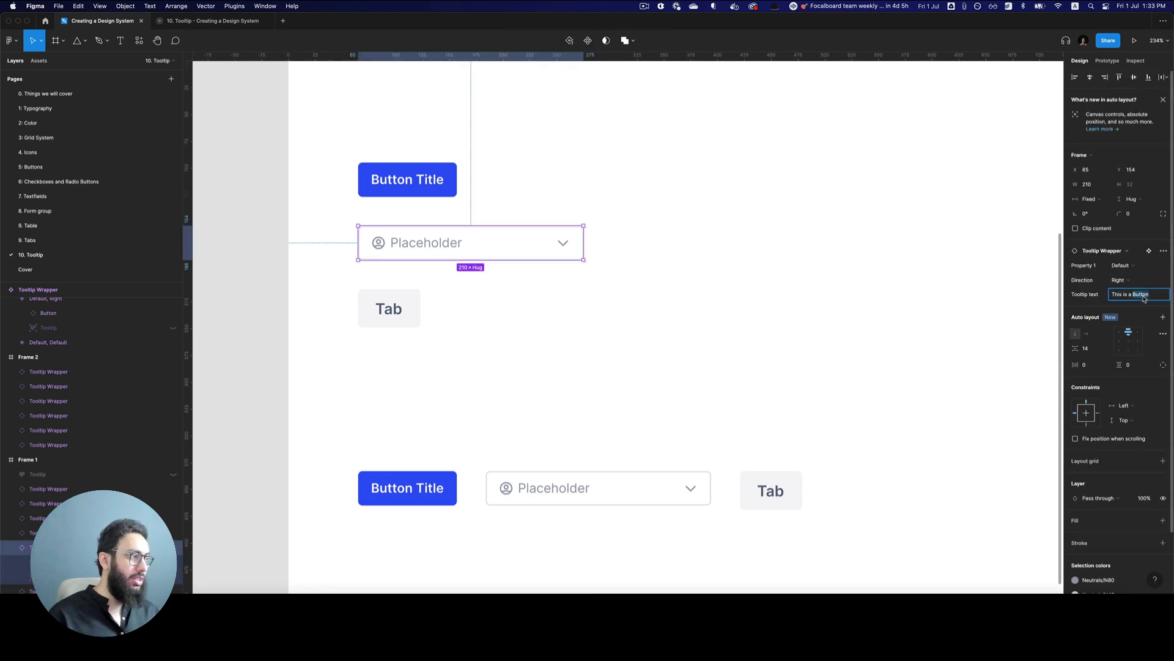
pyautogui.write('Textfield')
pyautogui.press('Return')
# Verify the new text field tooltip on hover in the prototype preview.
pyautogui.press('super+3')
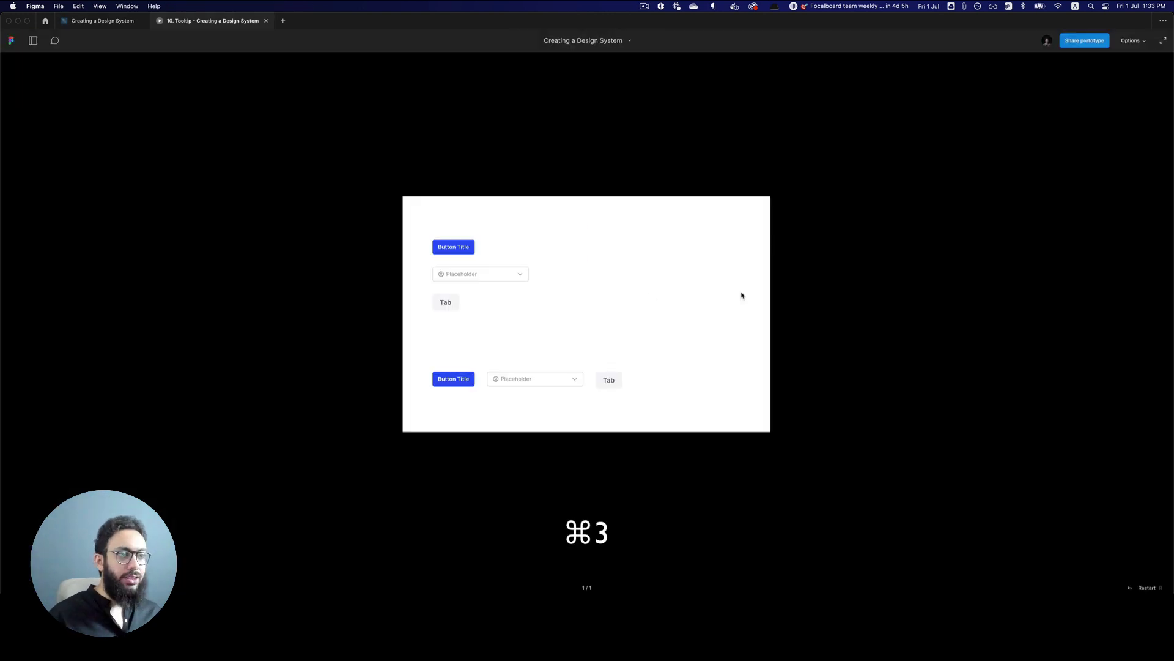
pyautogui.moveTo(456, 249)
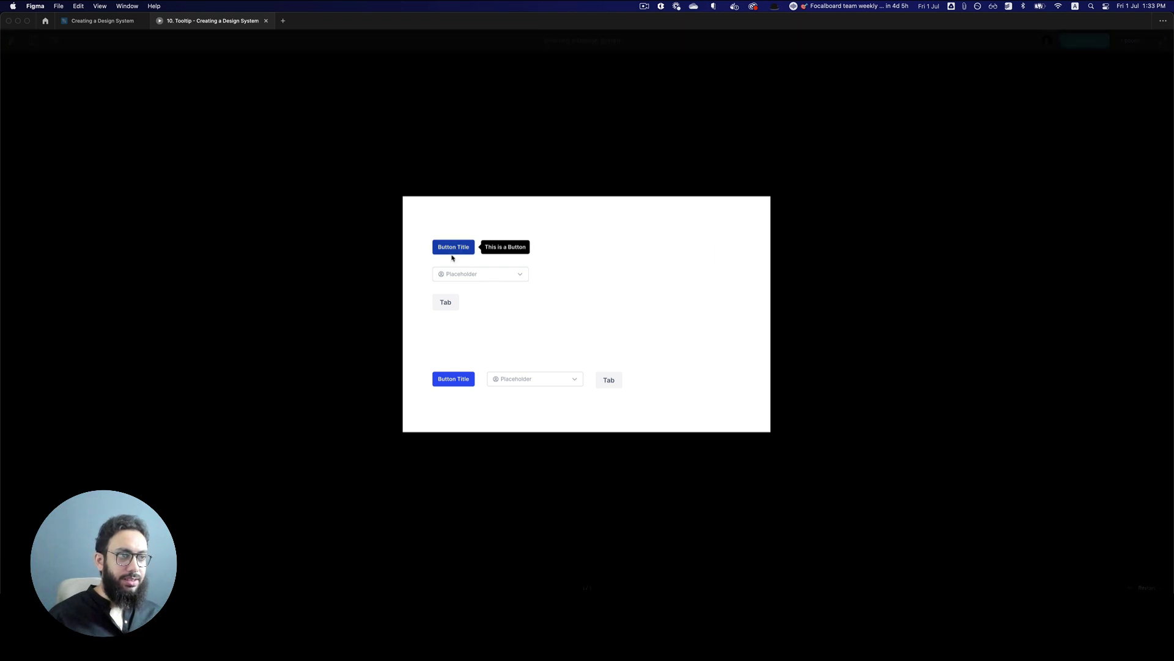
pyautogui.moveTo(471, 386)
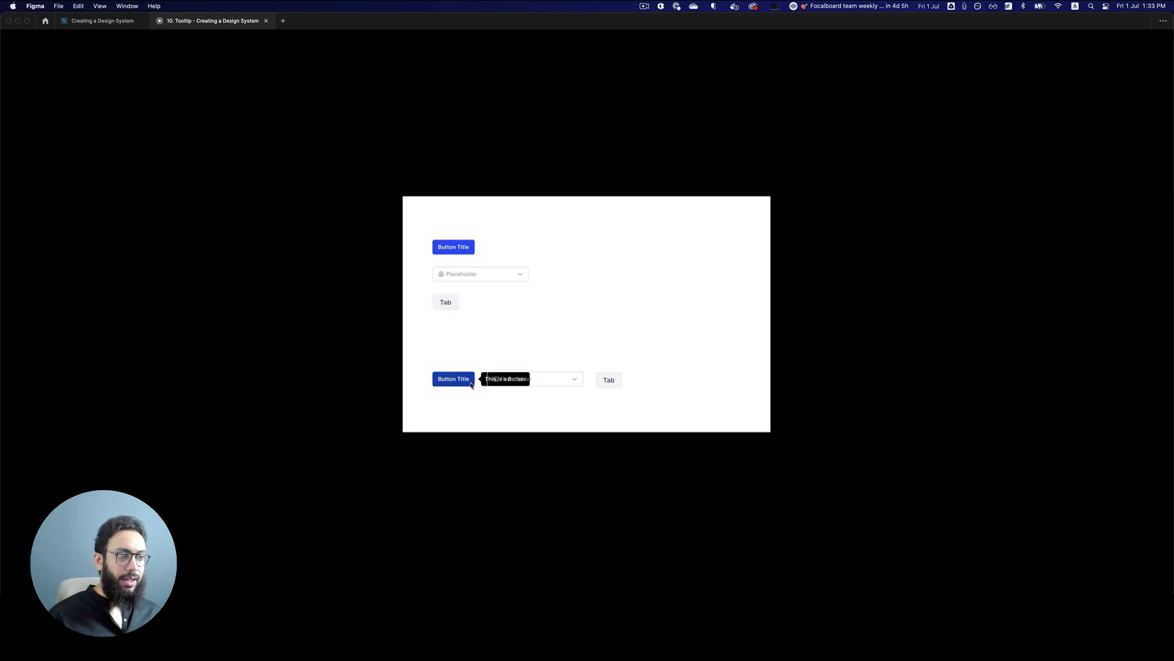
pyautogui.press('super+2')
# Marquee-select the bottom row's button, text field and tab in Frame 1.
pyautogui.press('z')
pyautogui.keyDown('alt'); pyautogui.click(542, 420); pyautogui.keyUp('alt')
pyautogui.moveTo(423, 416); pyautogui.dragTo(715, 488)
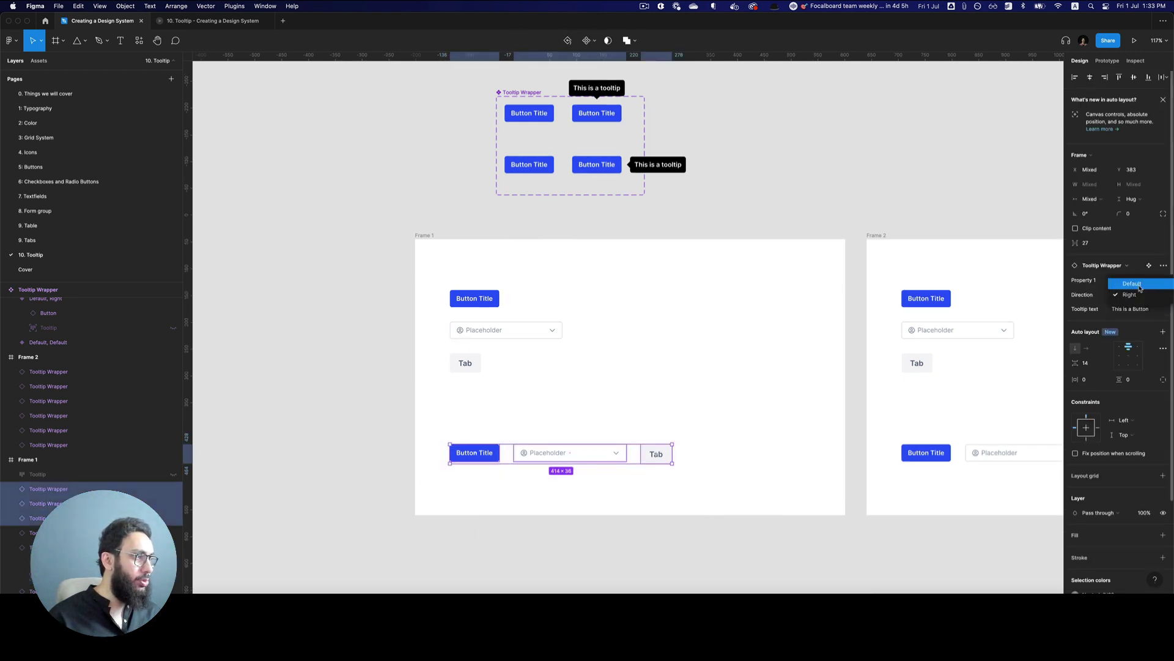
# Preview the bottom row's tooltips, then Option-drag a copy of the lower button beside the upper Tab.
pyautogui.press('super+3')
pyautogui.moveTo(609, 380)
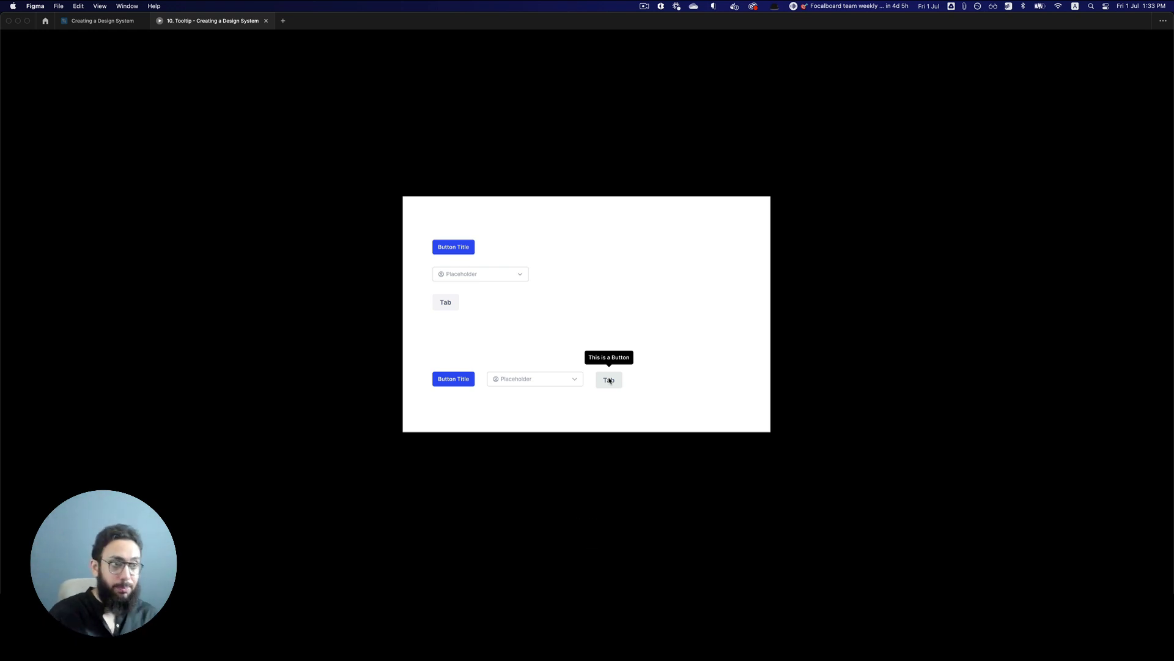
pyautogui.press('super+2')
pyautogui.click(475, 449)
pyautogui.moveTo(474, 449); pyautogui.dragTo(727, 363)
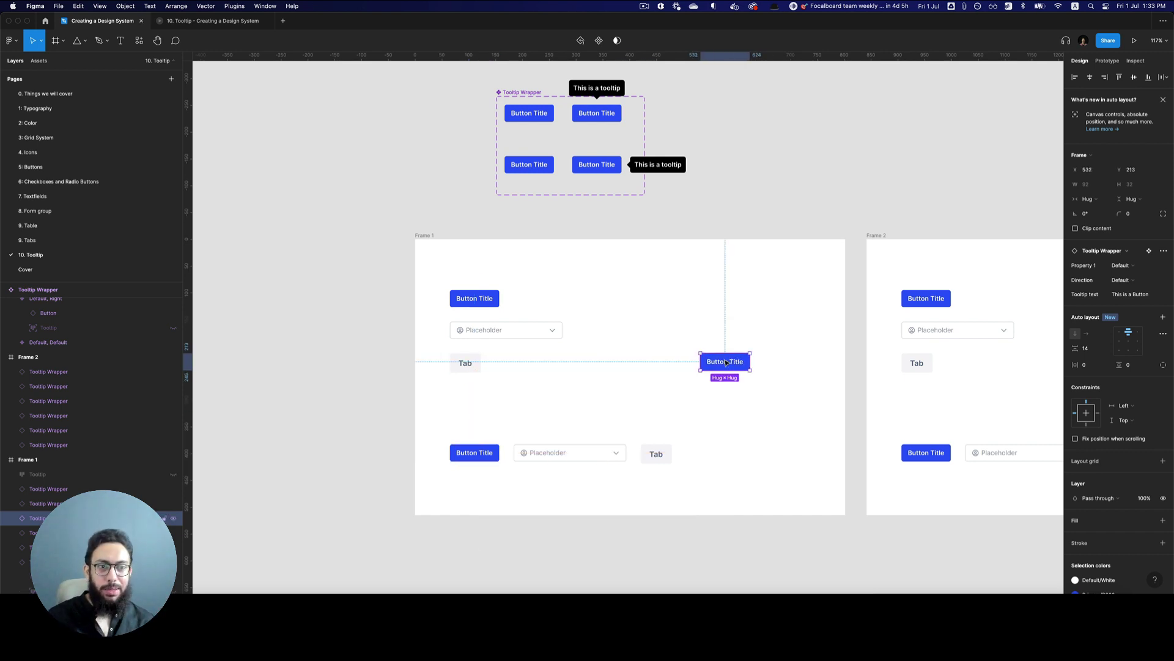
# Swap the copied button instance for a Table Cell from 9. Table.
pyautogui.press('z')
pyautogui.click(742, 367)
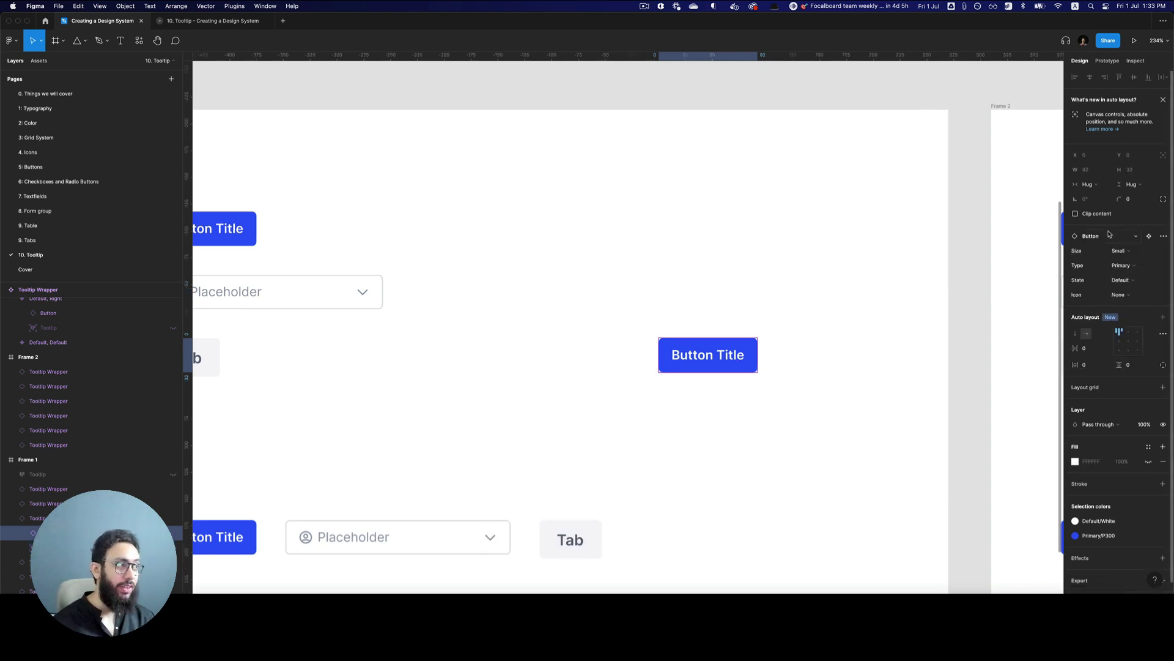
pyautogui.click(1111, 233)
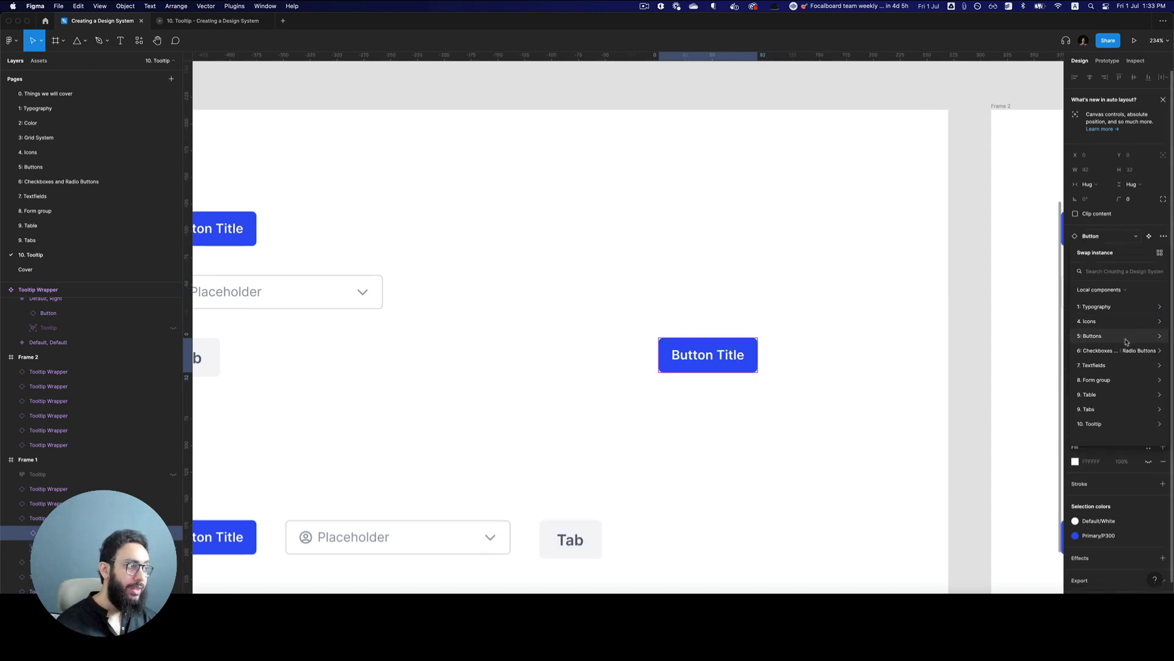
pyautogui.click(1103, 396)
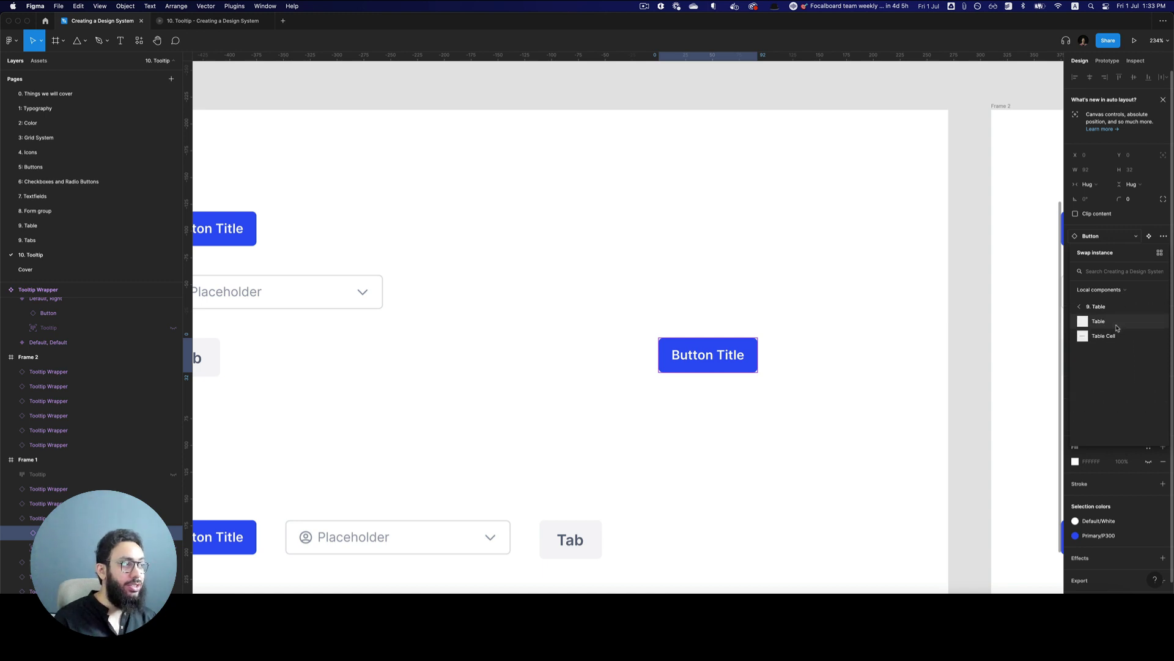
pyautogui.click(1104, 336)
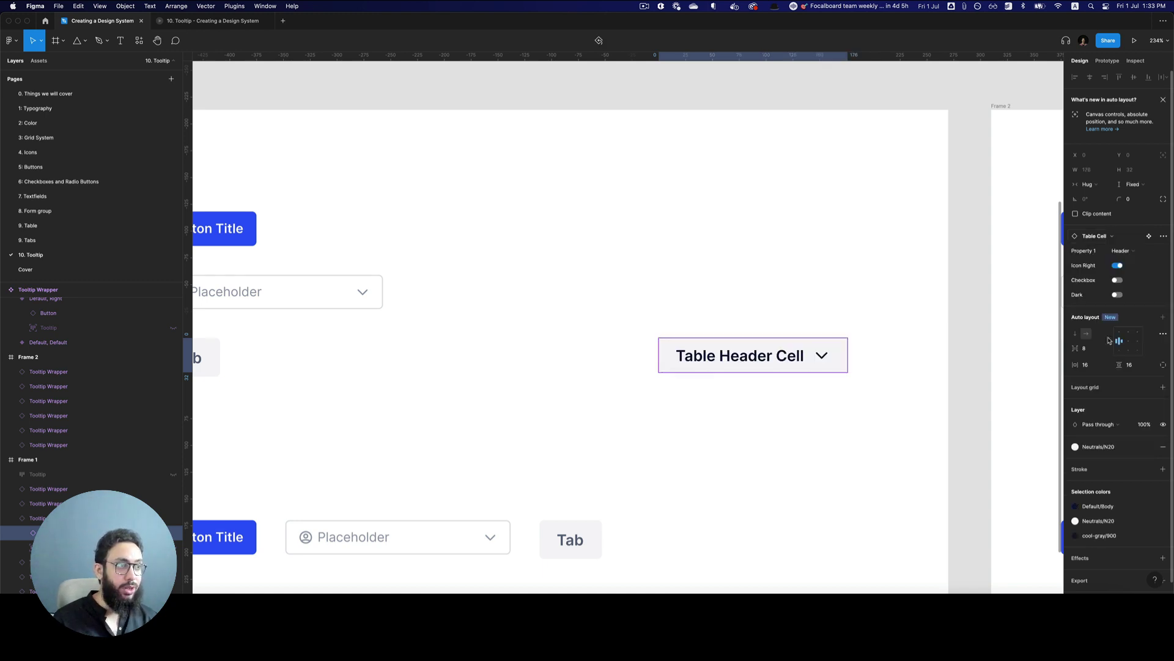
# Preview the new cell's tooltip on hover, then return to the editor.
pyautogui.press('super+3')
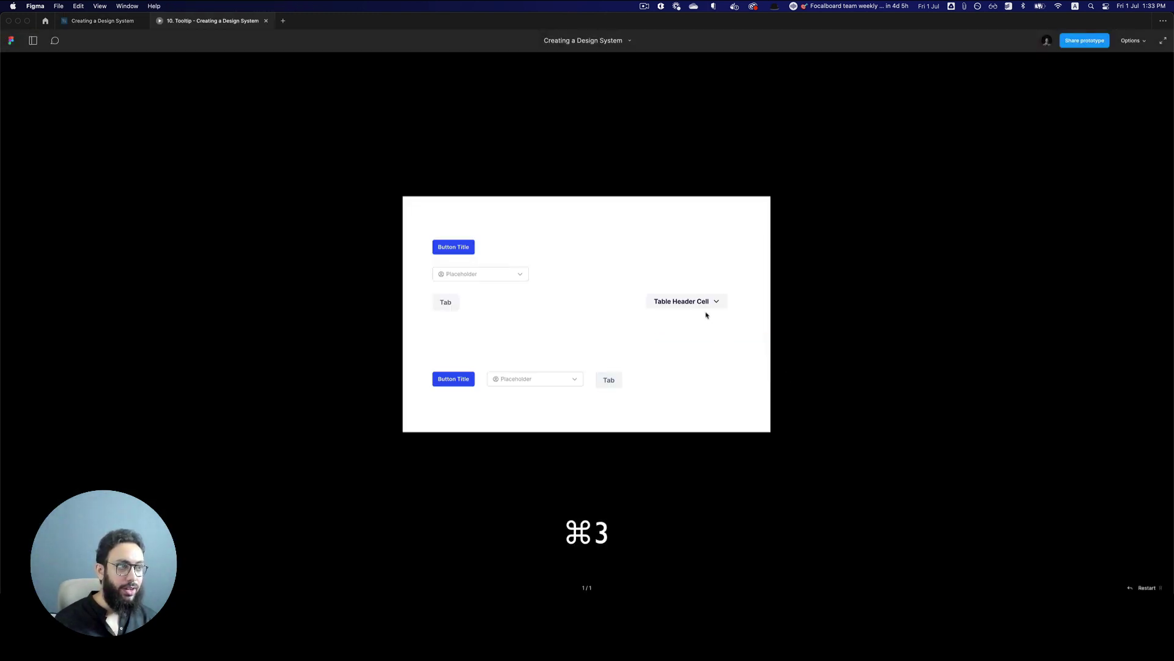
pyautogui.moveTo(703, 310)
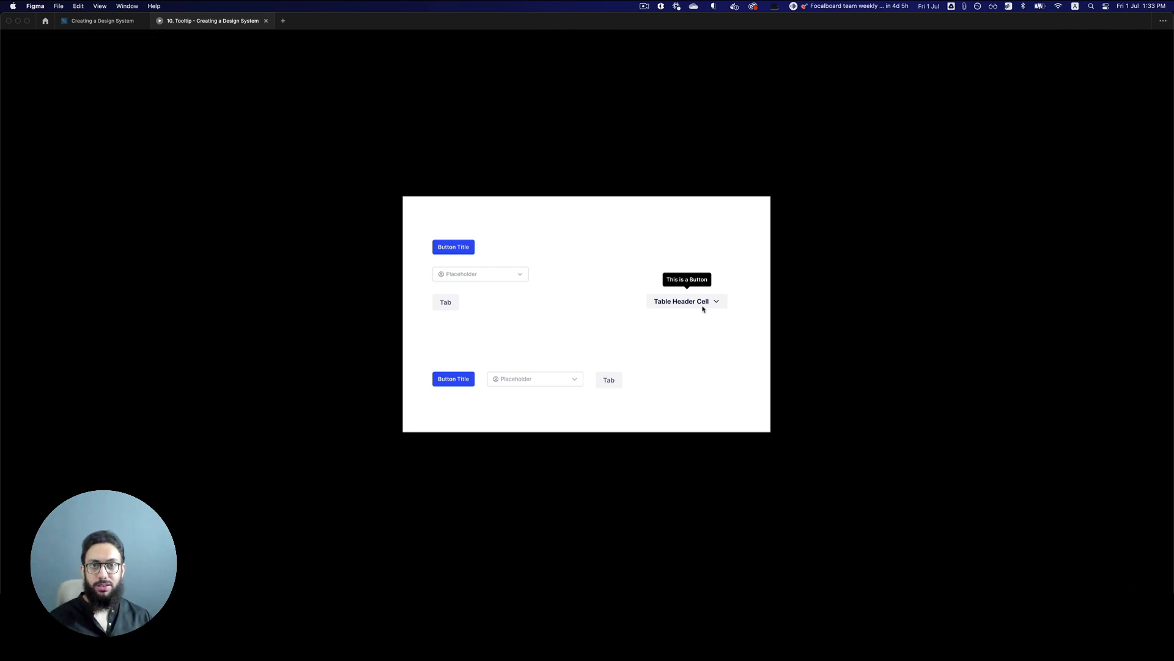
pyautogui.press('super+2')
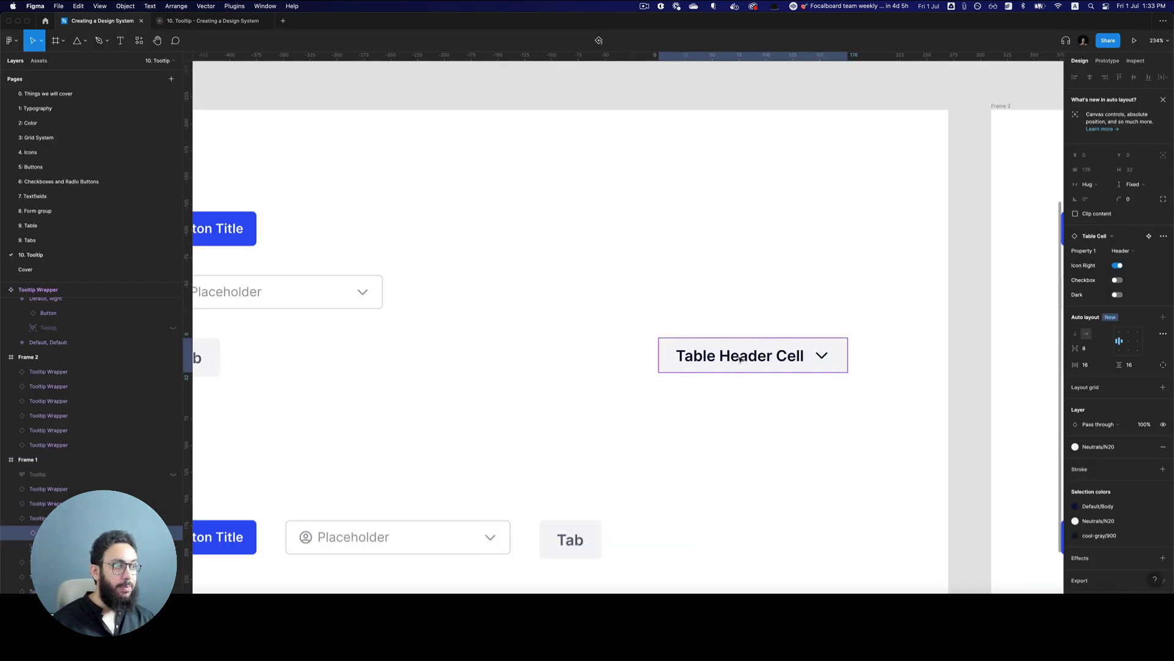
# Change the cell's tooltip text to 'This is a cell' and preview it on hover.
pyautogui.doubleClick(1141, 294)
pyautogui.write('cell')
pyautogui.press('super+Return')
pyautogui.press('super+3')
pyautogui.moveTo(689, 302)
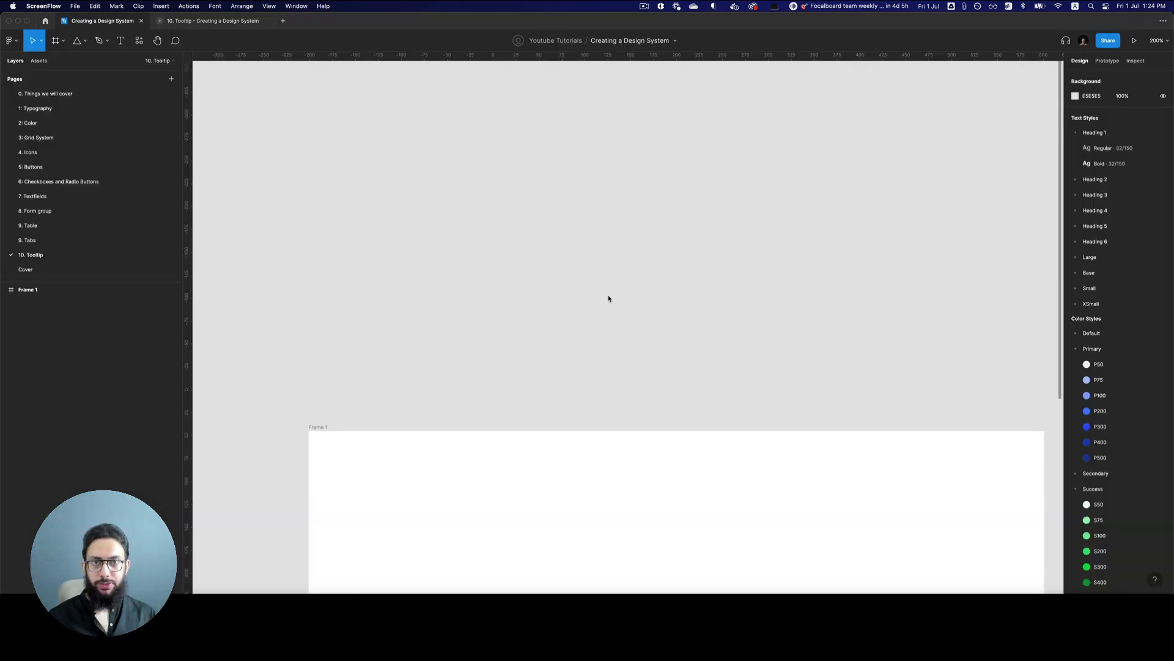
# Add a text layer above Frame 1 reading 'This is a tooltip'.
pyautogui.click(593, 295)
pyautogui.press('t')
pyautogui.click(561, 270)
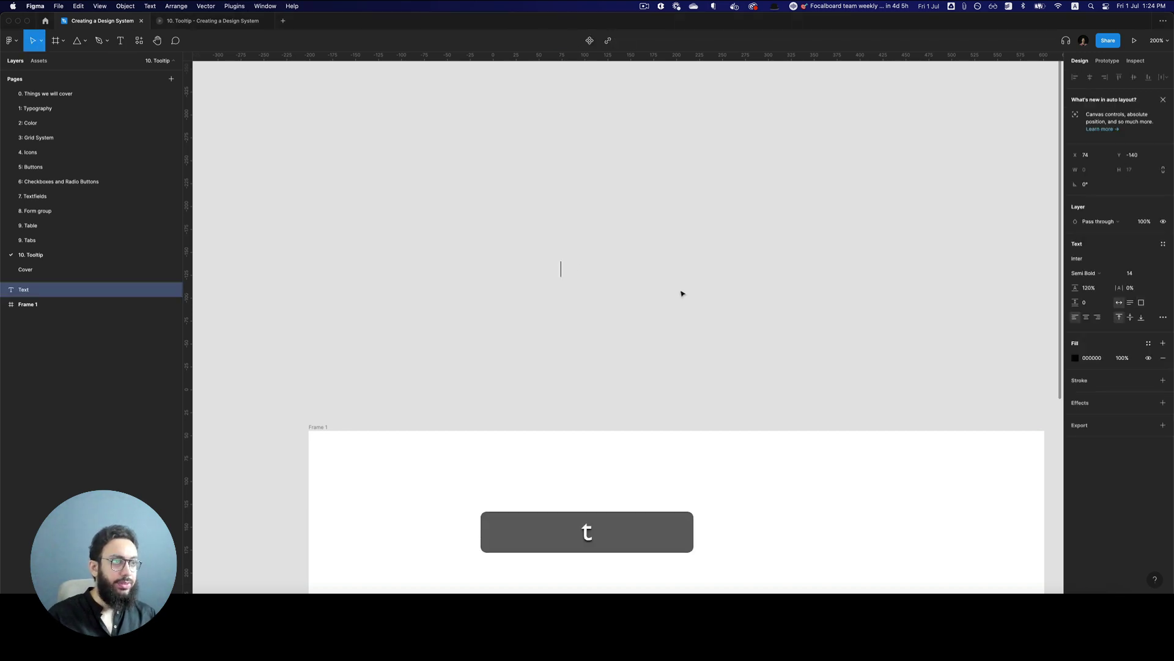
pyautogui.write('Tooolti')
pyautogui.press('super+a')
pyautogui.write('This is a tooltip')
pyautogui.press('Escape')
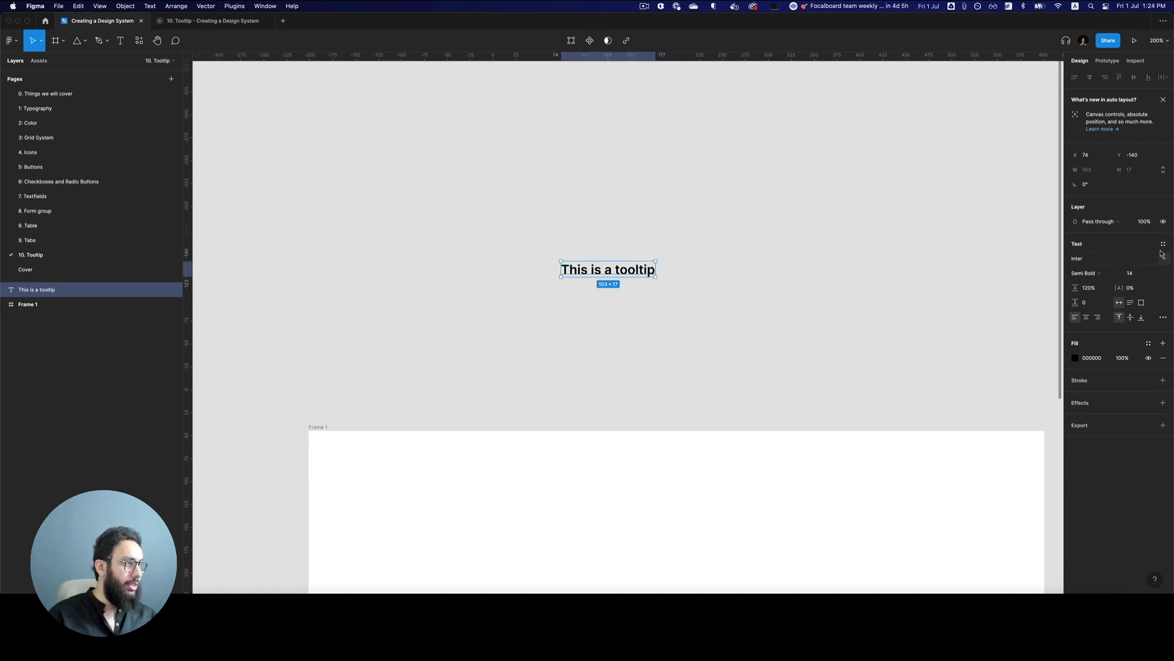
# Style the text Text xs/Semibold in white and wrap it in an auto layout frame.
pyautogui.click(1163, 243)
pyautogui.scroll(-15, 1119, 359)
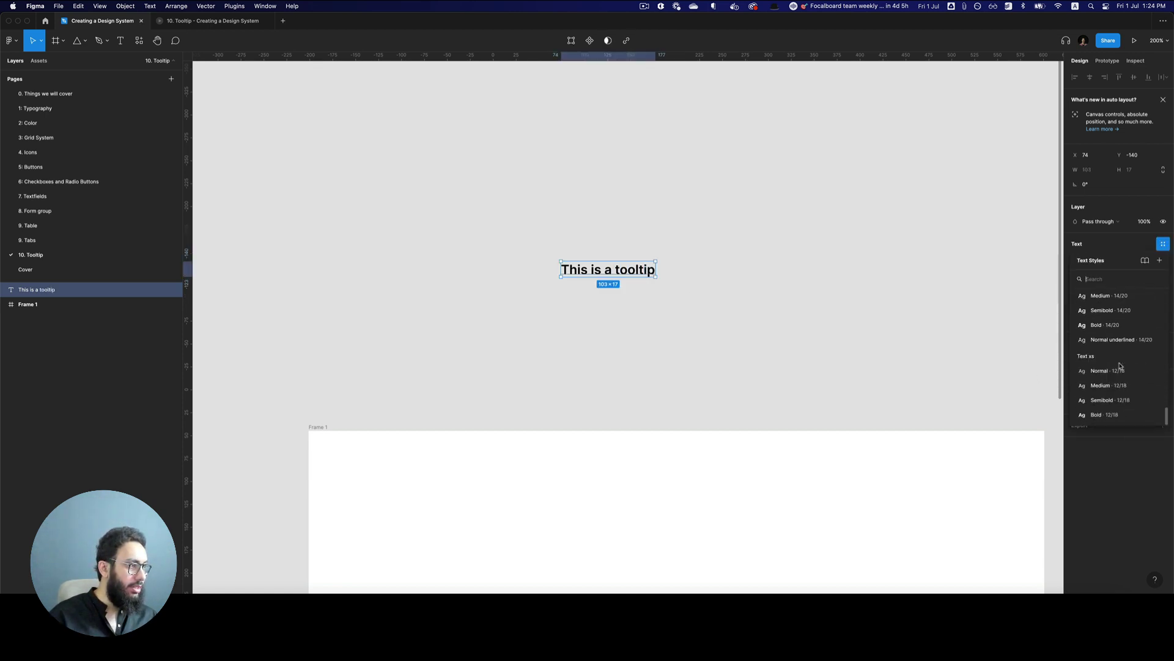
pyautogui.click(1127, 402)
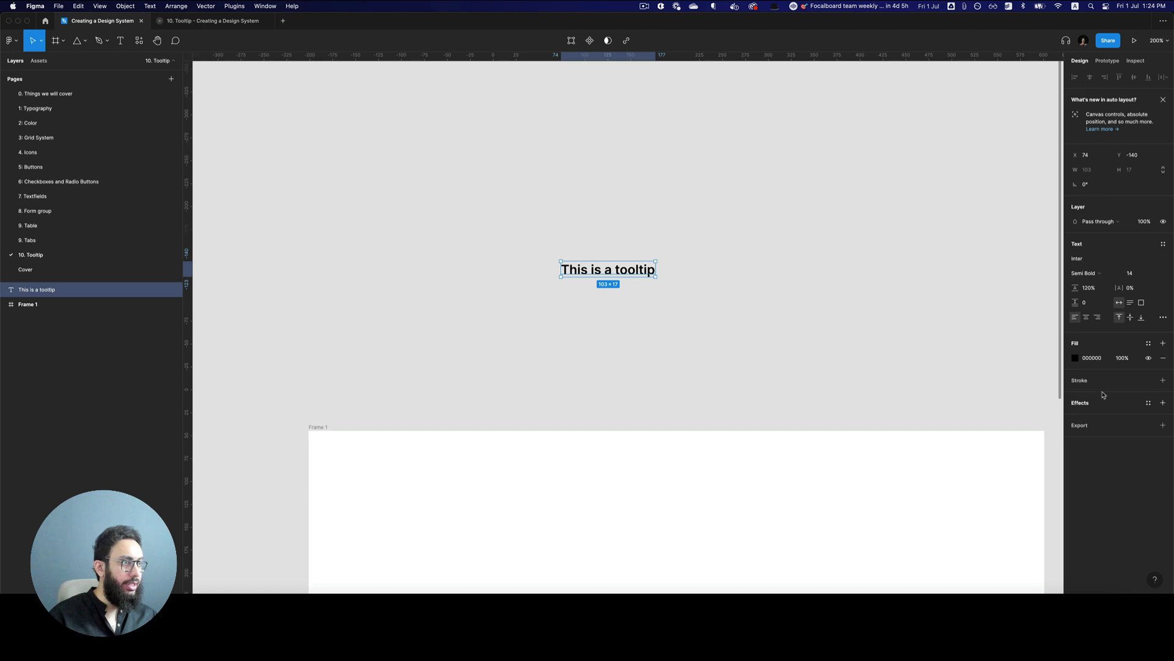
pyautogui.click(1148, 284)
pyautogui.click(1093, 367)
pyautogui.hotkey('shift', 'a')
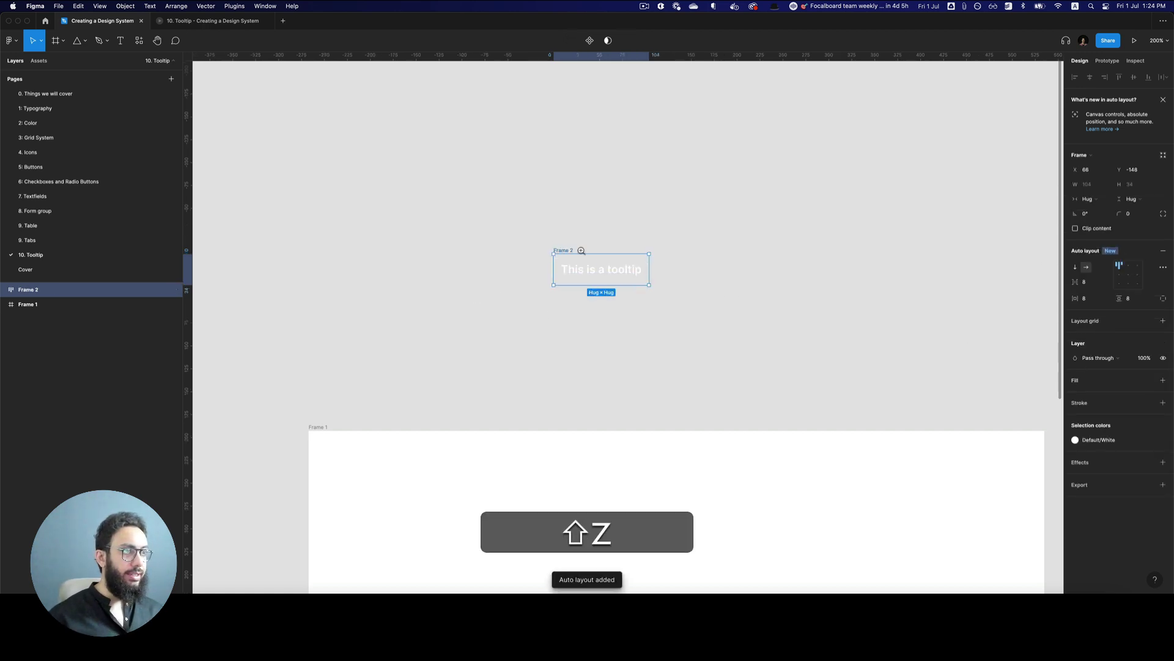
# Give the frame a 4 px corner radius and a Default/Black fill.
pyautogui.scroll(3, 581, 249)
pyautogui.click(1128, 214)
pyautogui.write('4')
pyautogui.press('Return')
pyautogui.click(1149, 380)
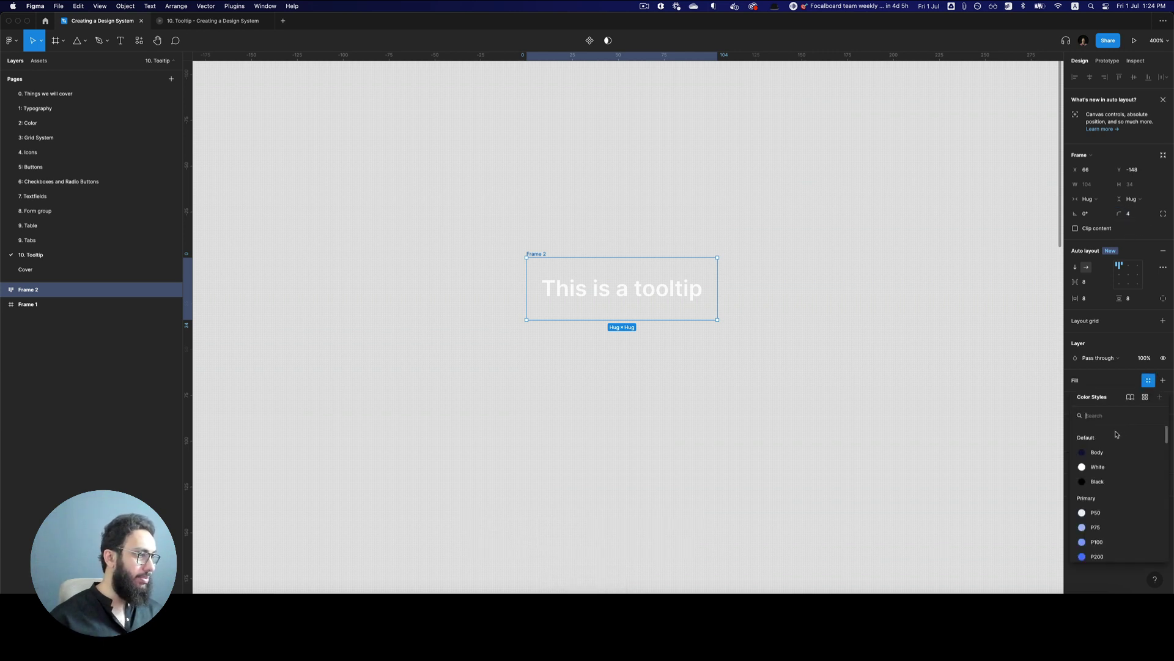
pyautogui.click(1096, 482)
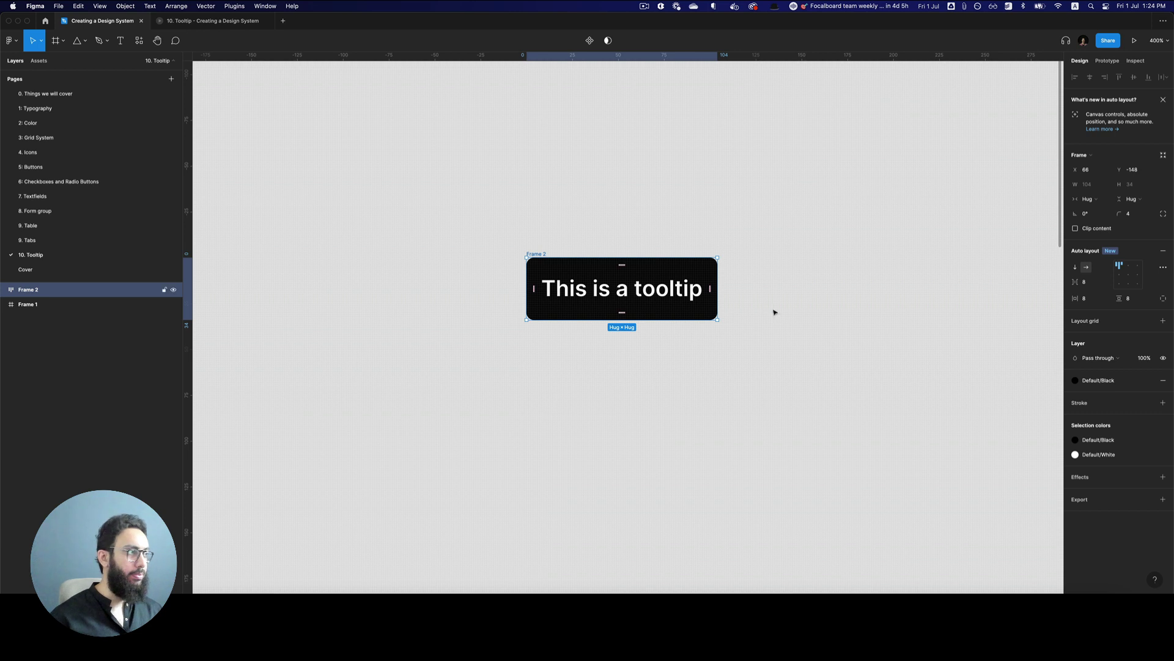
# Set the frame's vertical padding to 6 and rename it 'Tooltip'.
pyautogui.click(1131, 299)
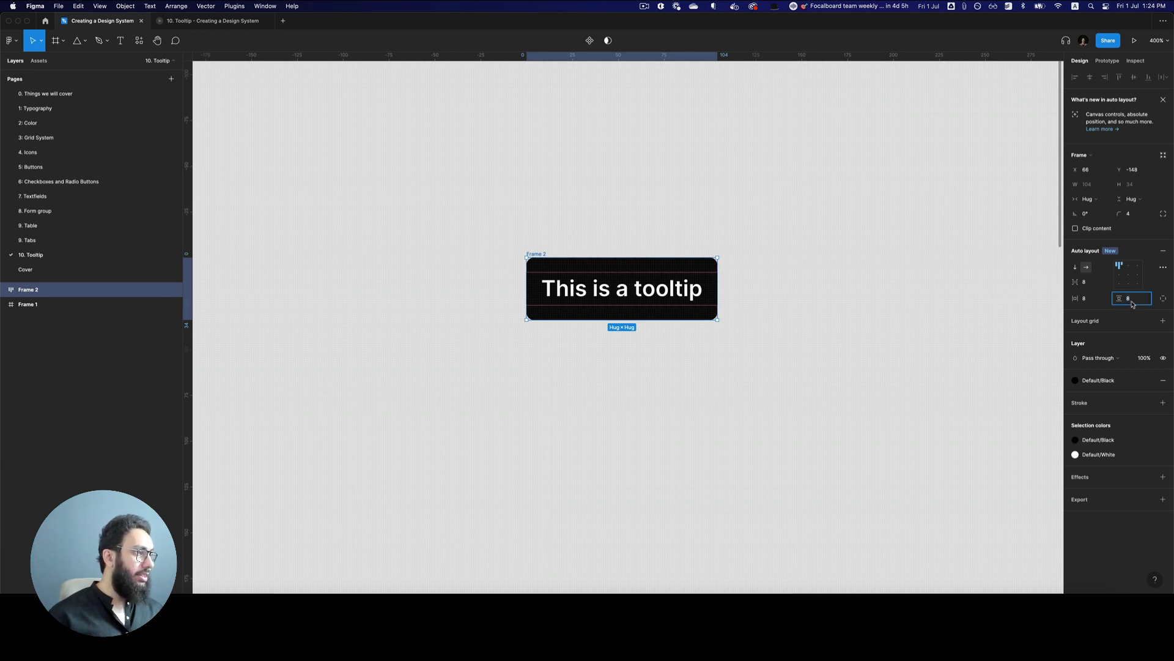
pyautogui.write('6')
pyautogui.press('Return')
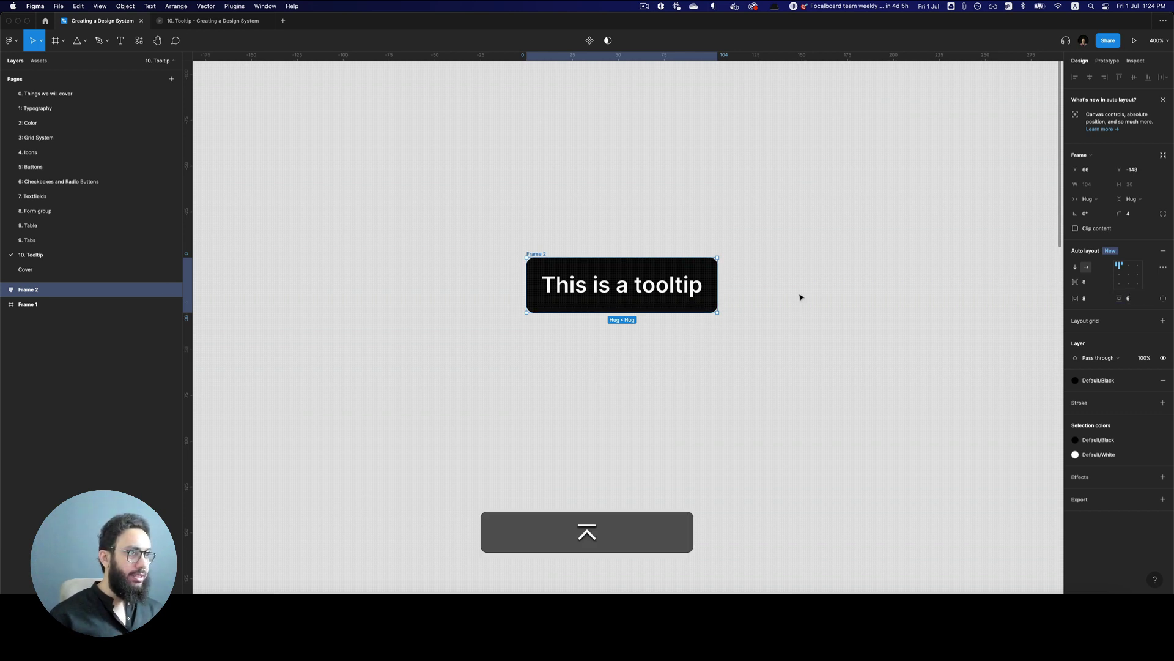
pyautogui.press('super+r')
pyautogui.write('Tooltip')
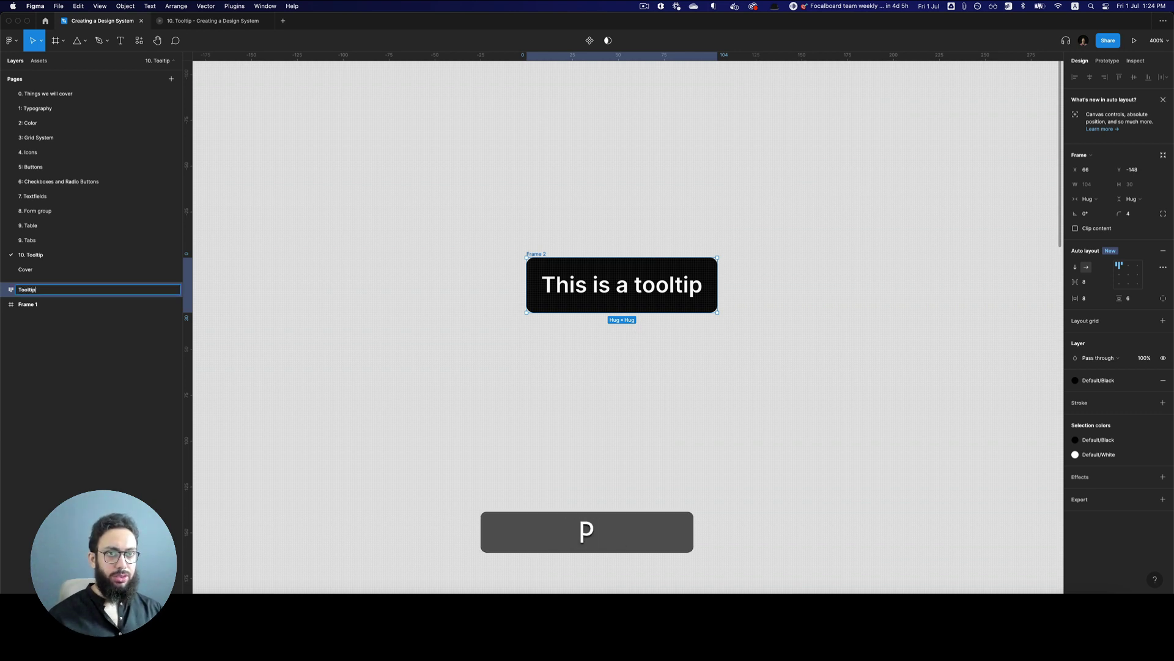
pyautogui.press('Return')
pyautogui.click(83, 45)
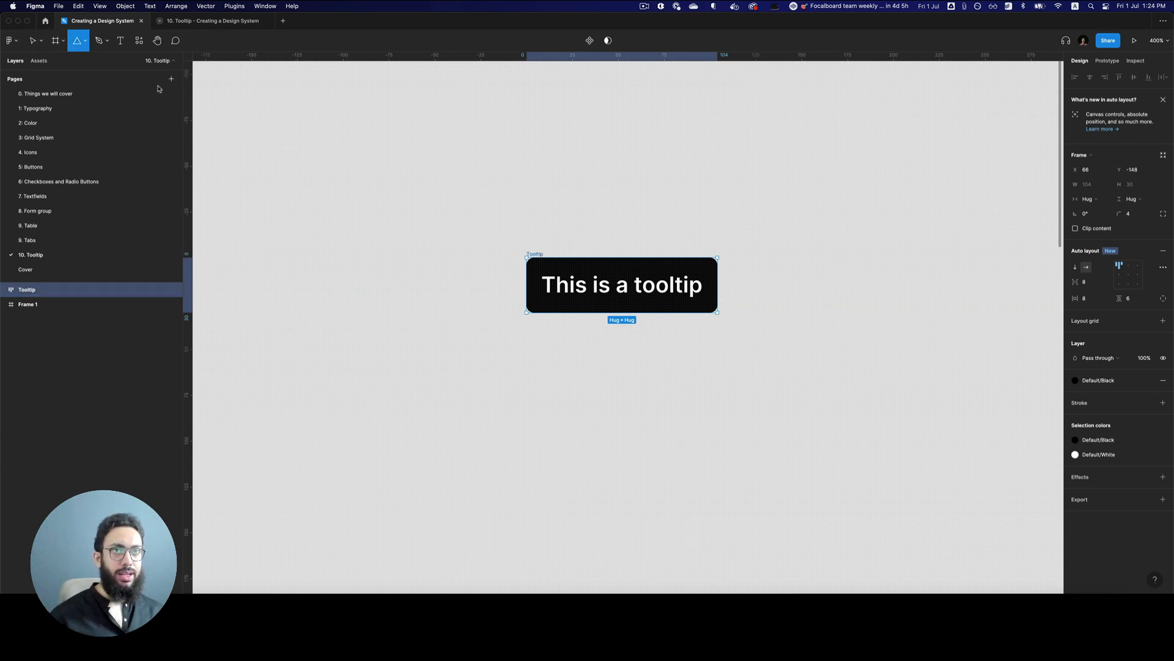
# Draw a triangle, flatten it and rotate it to point downward.
pyautogui.moveTo(627, 330)
pyautogui.mouseDown()
pyautogui.moveTo(669, 362)
pyautogui.moveTo(658, 353)
pyautogui.mouseUp()
pyautogui.press('shift')
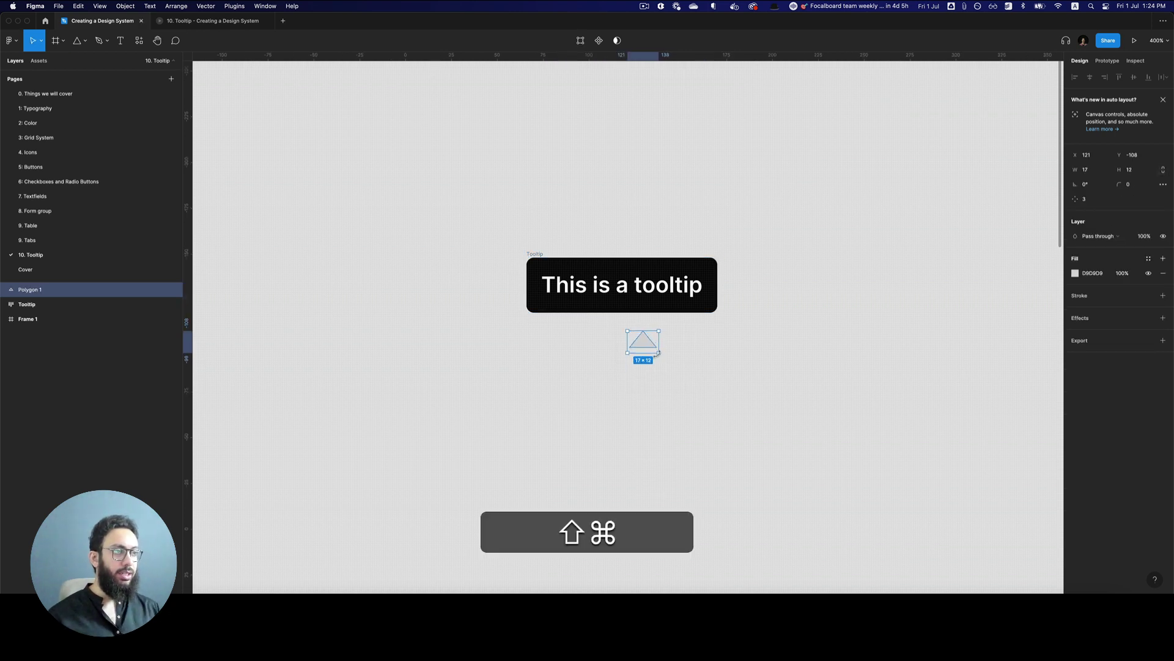
pyautogui.press('shift+super+o')
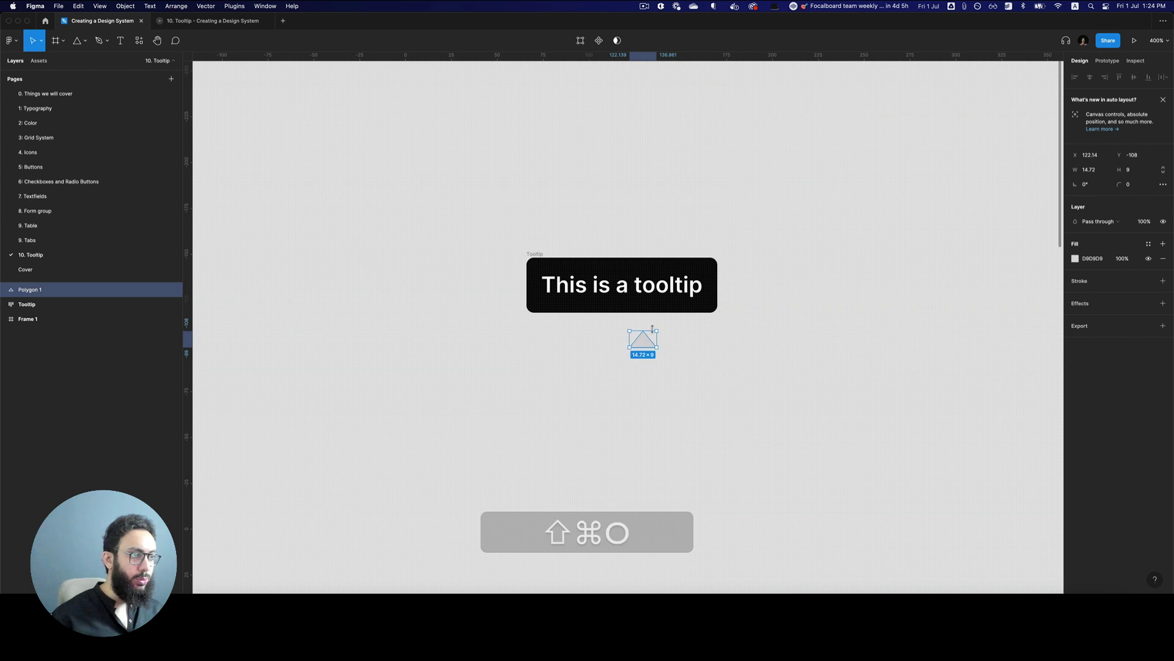
pyautogui.moveTo(659, 328); pyautogui.dragTo(493, 268)
pyautogui.press('z')
pyautogui.doubleClick(648, 337)
pyautogui.hotkey('alt', '0')
# Move the triangle into the Tooltip frame with absolute positioning.
pyautogui.press('super+x')
pyautogui.press('z')
pyautogui.keyDown('alt'); pyautogui.click(491, 265); pyautogui.keyUp('alt')
pyautogui.click(573, 179)
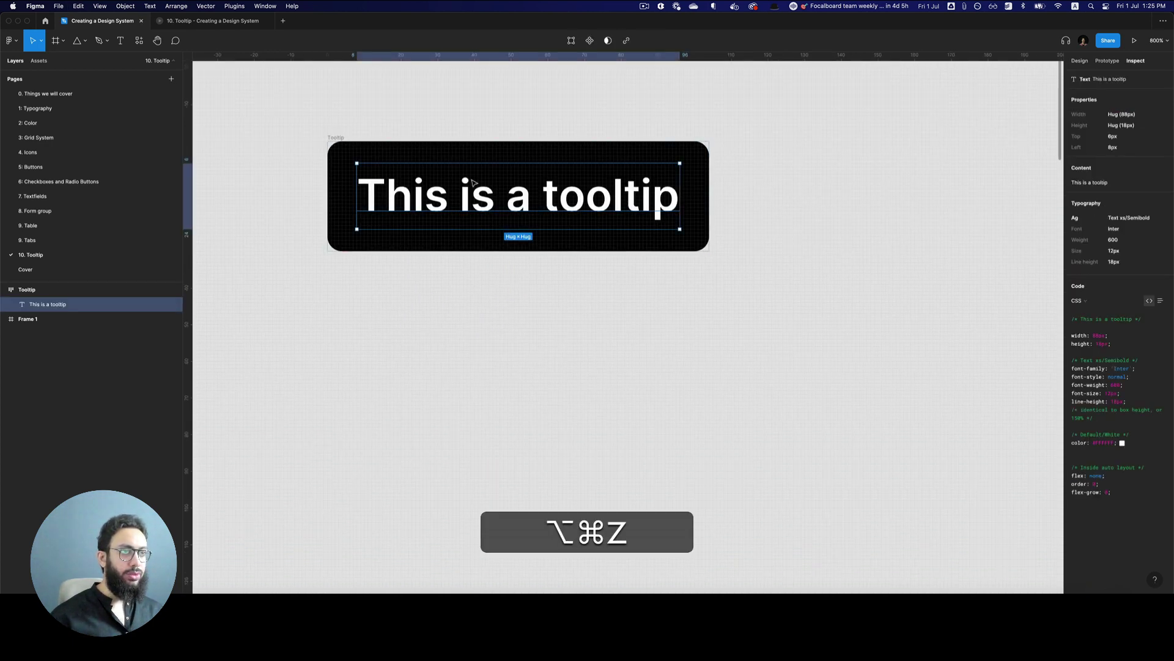
pyautogui.press('super+v')
pyautogui.hotkey('shift', 'e')
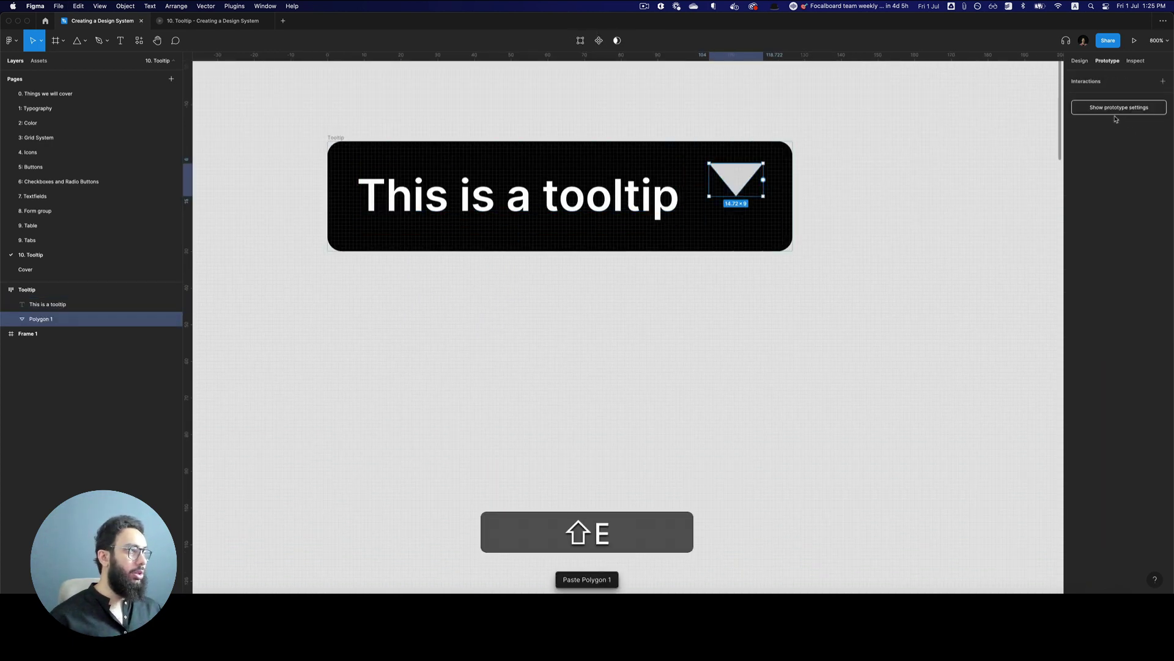
pyautogui.click(1162, 155)
# Centre the triangle horizontally and place it just below the tooltip's bottom edge.
pyautogui.press('alt')
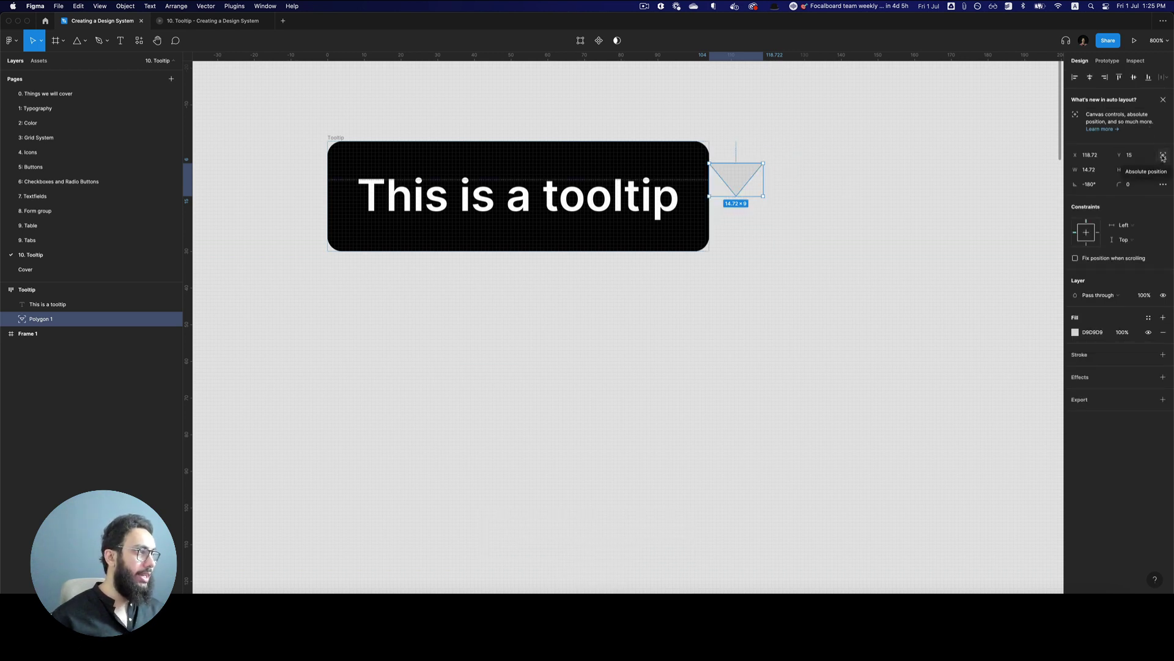
pyautogui.hotkey('alt', 'h')
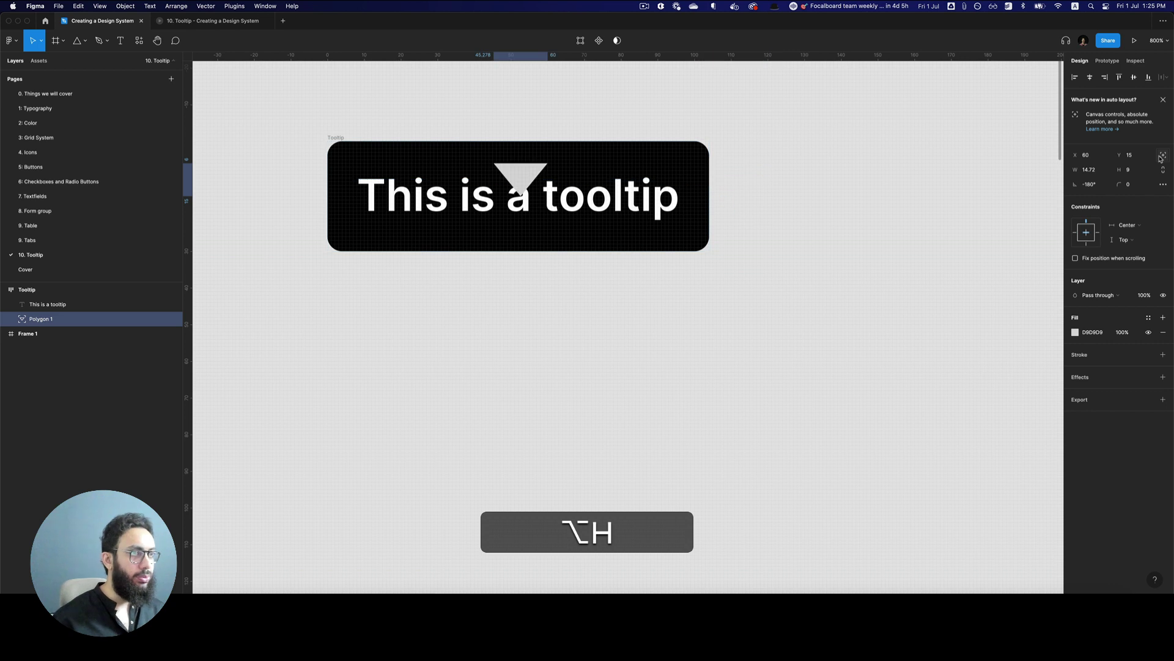
pyautogui.moveTo(529, 181); pyautogui.dragTo(526, 268)
pyautogui.moveTo(530, 286); pyautogui.dragTo(506, 343)
pyautogui.press('super+z')
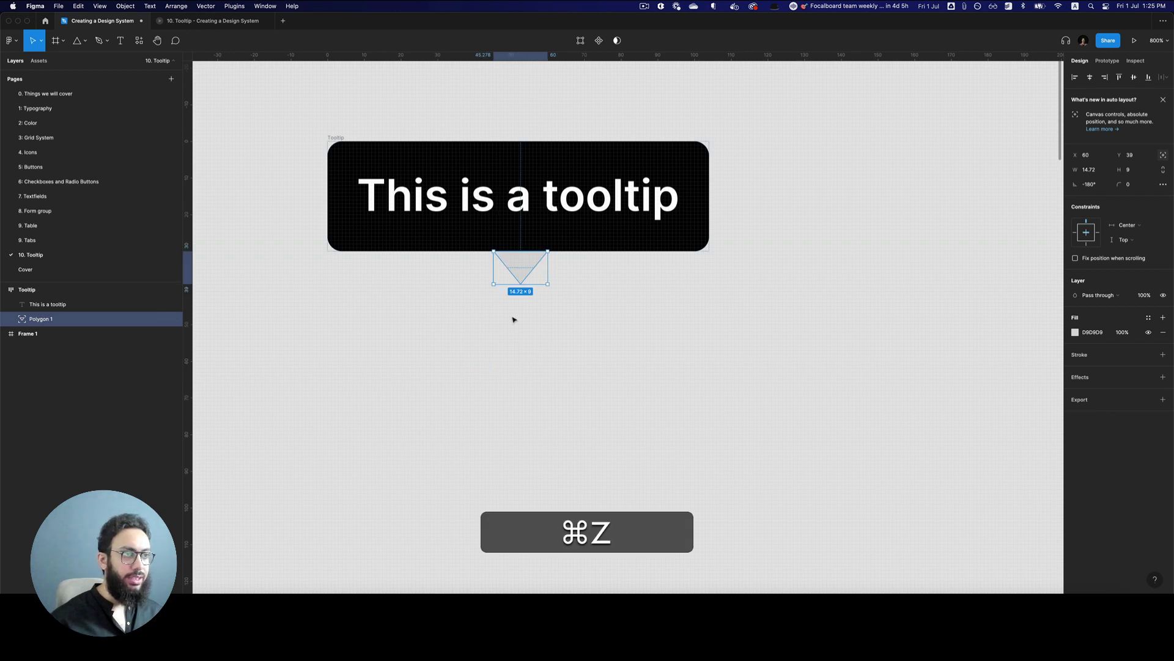
# Resize the triangle to 12 wide by 6 high.
pyautogui.click(1133, 170)
pyautogui.write('8')
pyautogui.hotkey('shift', 'Tab')
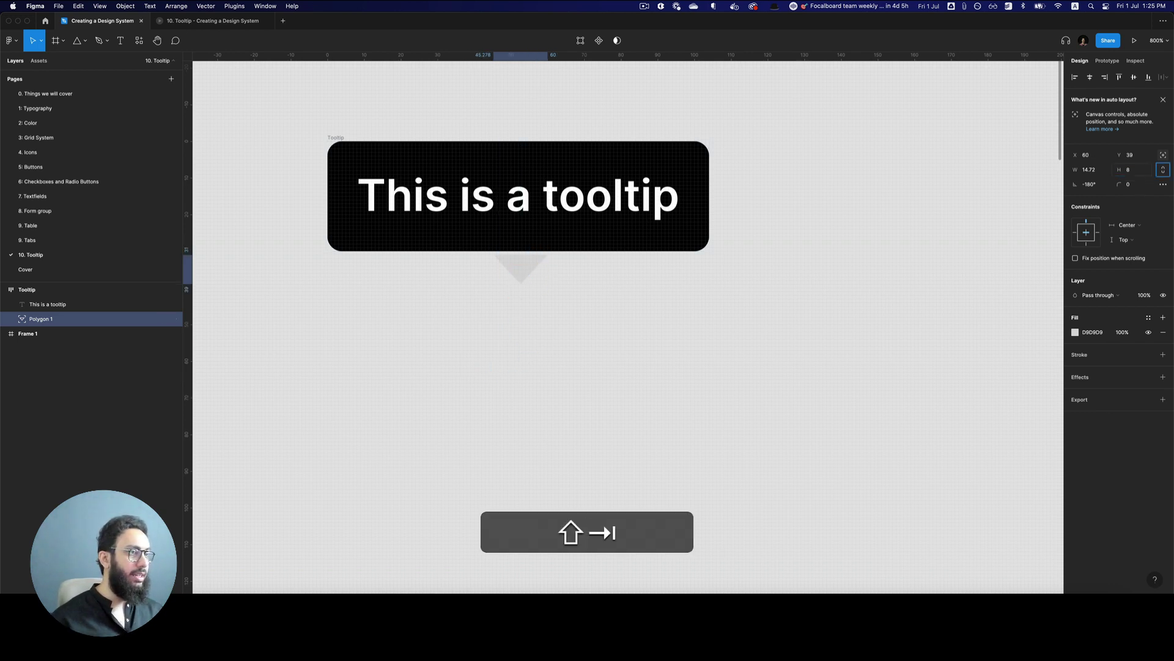
pyautogui.press('Tab')
pyautogui.write('6')
pyautogui.hotkey('shift', 'Tab')
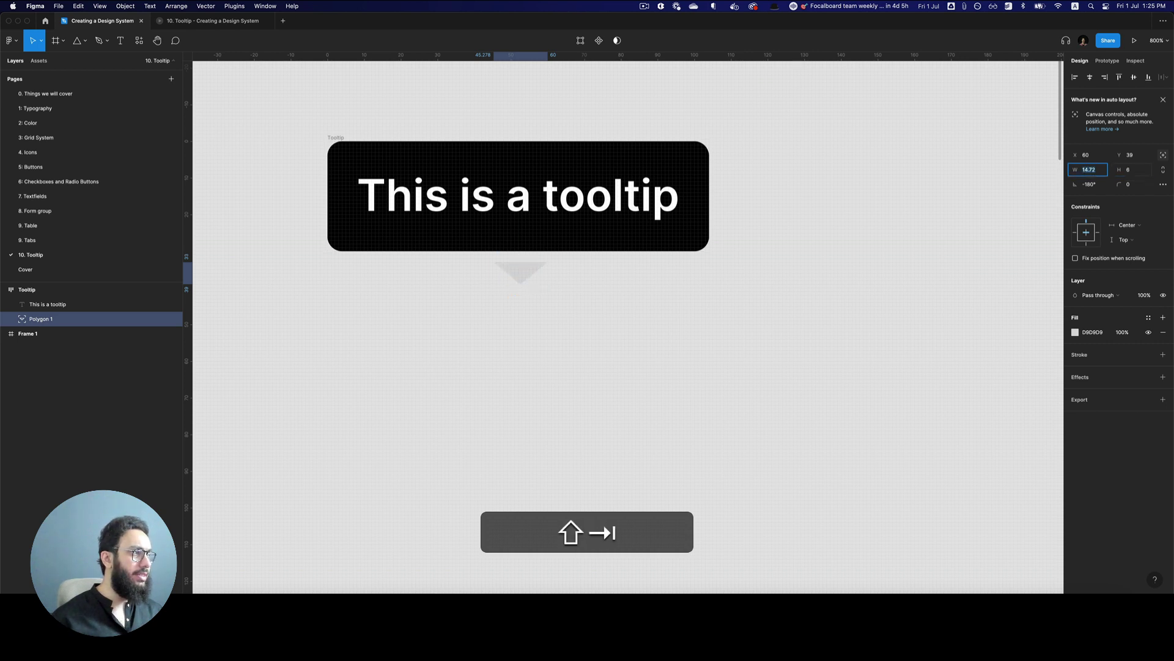
pyautogui.write('12')
pyautogui.press('Return')
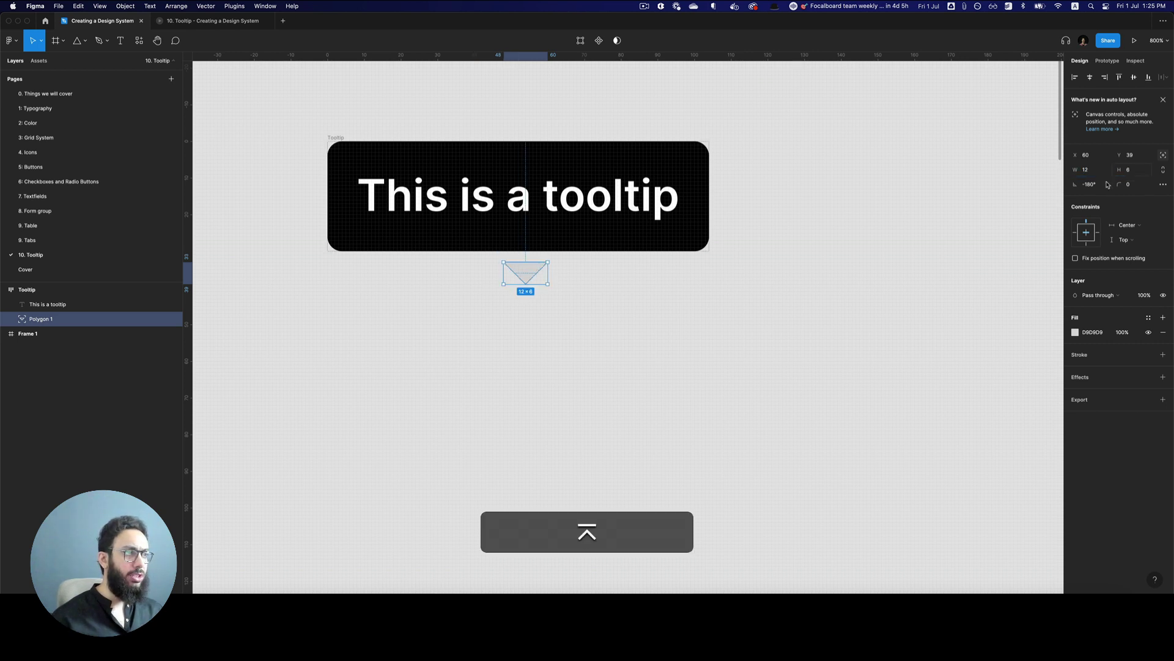
# Fill the triangle with Default/Black, nudge it up and re-centre it beneath the label.
pyautogui.click(1149, 317)
pyautogui.click(1101, 418)
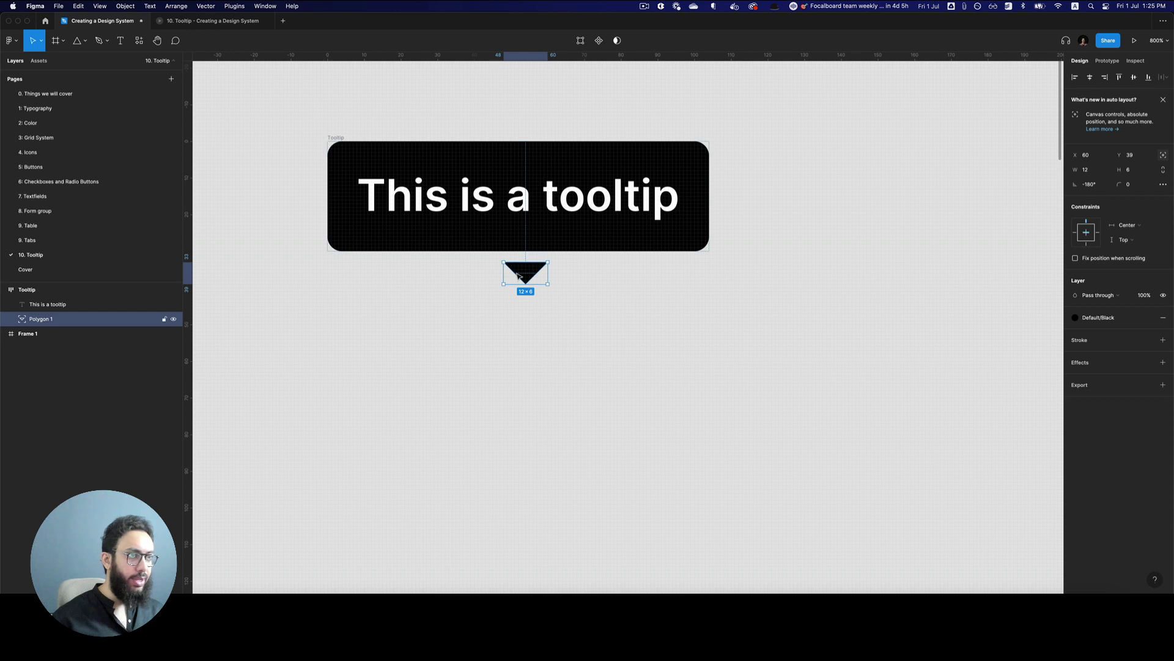
pyautogui.press('Up')
pyautogui.press('Up')
pyautogui.press('Up')
pyautogui.hotkey('alt', 'h')
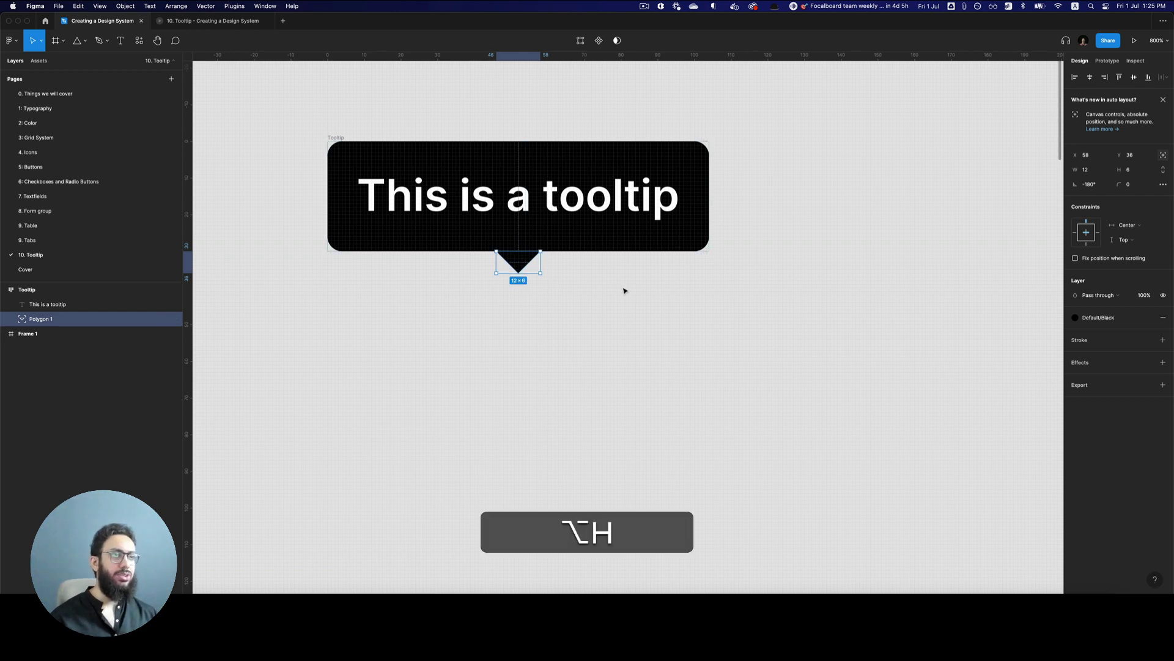
pyautogui.click(624, 291)
pyautogui.press('z')
pyautogui.keyDown('alt'); pyautogui.click(624, 290); pyautogui.keyUp('alt')
pyautogui.press('space')
pyautogui.moveTo(702, 274); pyautogui.dragTo(660, 322)
pyautogui.press('z')
pyautogui.keyDown('alt'); pyautogui.click(630, 324); pyautogui.keyUp('alt')
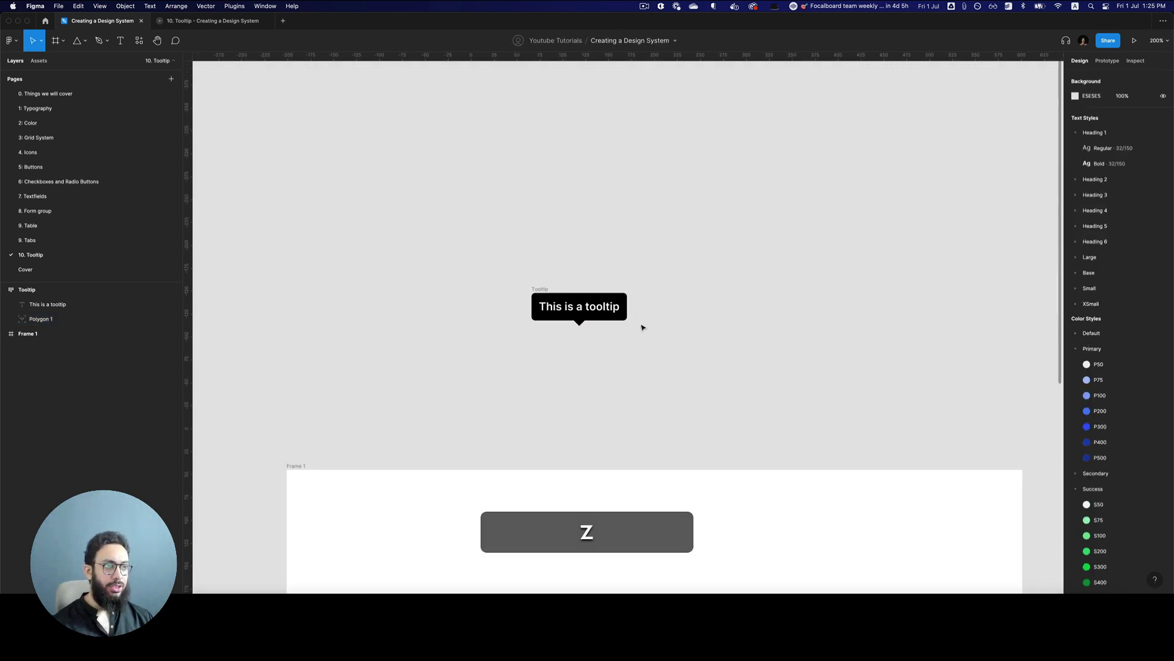
# Insert a Button instance from the asset search and place it below the tooltip.
pyautogui.moveTo(538, 289); pyautogui.dragTo(446, 236)
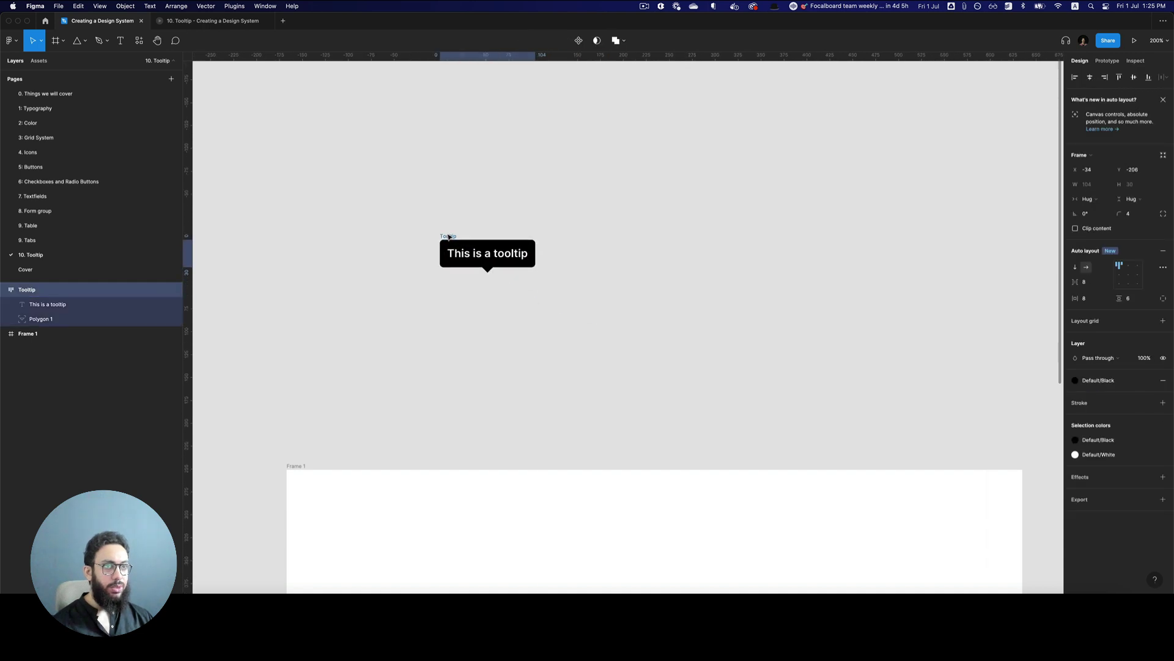
pyautogui.hotkey('shift', 'i')
pyautogui.write('button')
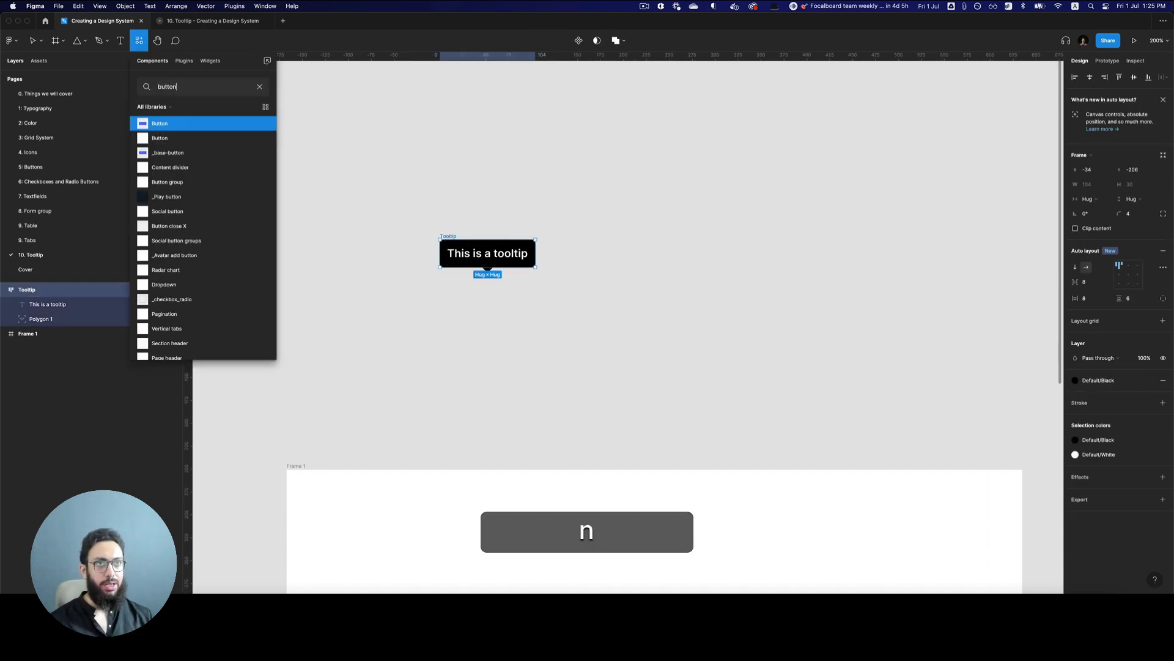
pyautogui.click(166, 123)
pyautogui.moveTo(577, 265); pyautogui.dragTo(479, 276)
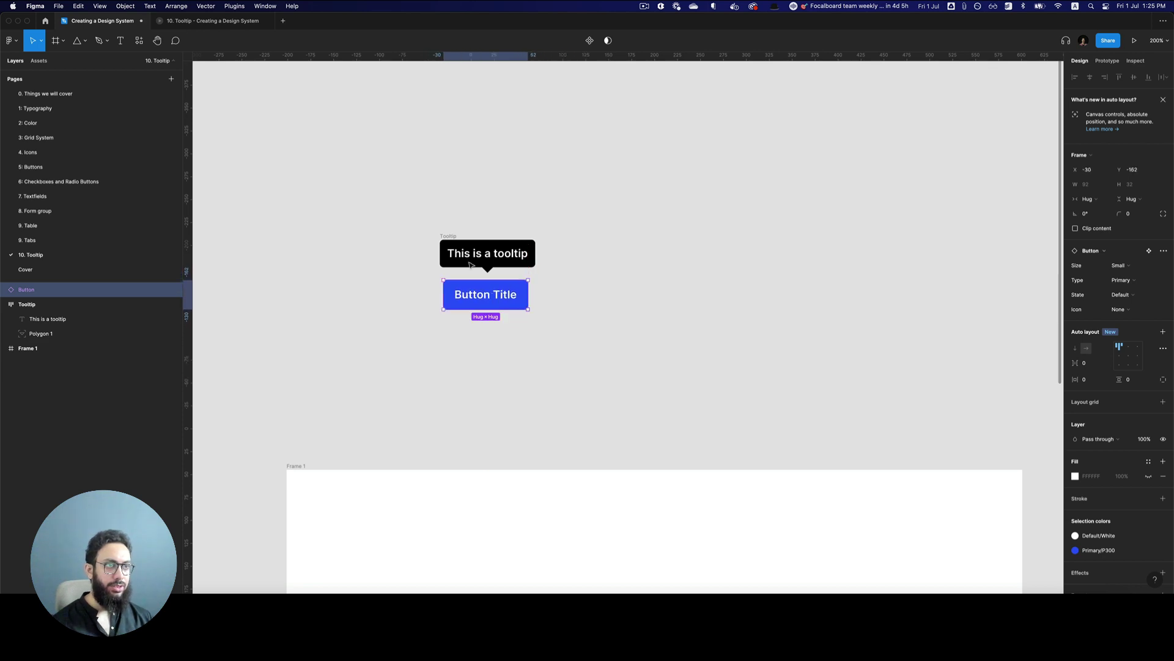
pyautogui.press('z')
# Wrap the tooltip and button in auto layout and make it a component named 'Tooltip Wrapper'.
pyautogui.moveTo(423, 220); pyautogui.dragTo(593, 348)
pyautogui.hotkey('shift', 'a')
pyautogui.press('z')
pyautogui.click(485, 253)
pyautogui.press('super+alt+k')
pyautogui.press('super+r')
pyautogui.write('Tooltip Wrap')
pyautogui.press('BackSpace')
pyautogui.write('Wrapper')
pyautogui.press('Return')
pyautogui.doubleClick(528, 255)
# Expose the 'This is a tooltip' text as a component text property named 'Tooltip text'.
pyautogui.doubleClick(528, 256)
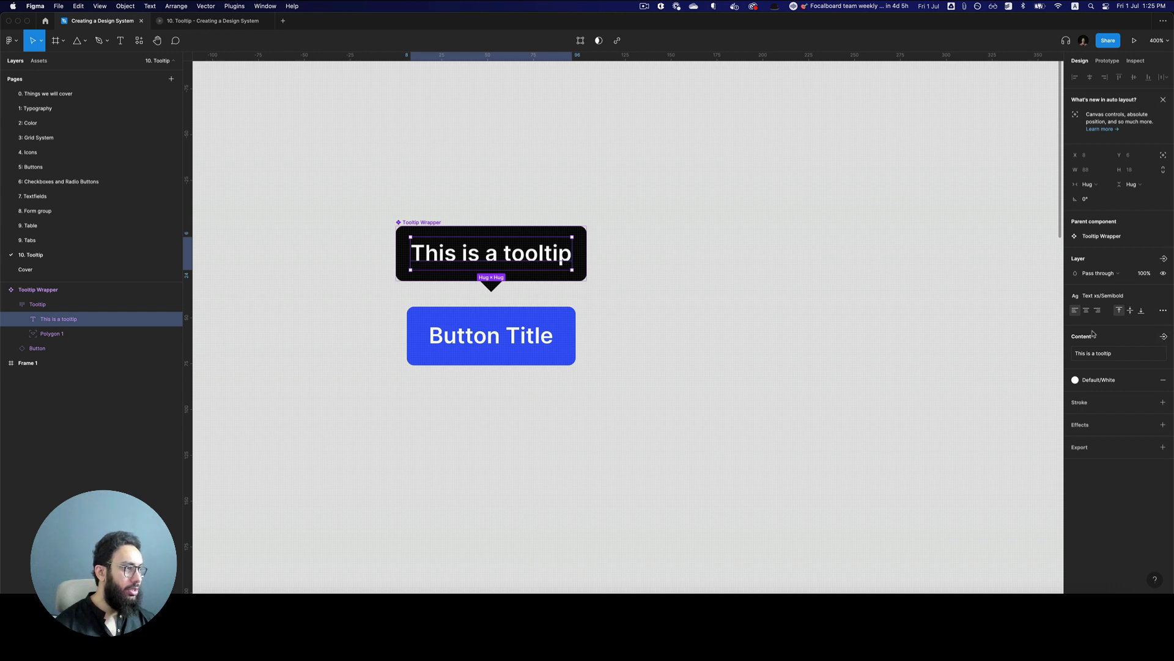
pyautogui.click(1165, 338)
pyautogui.write('Tooltip te')
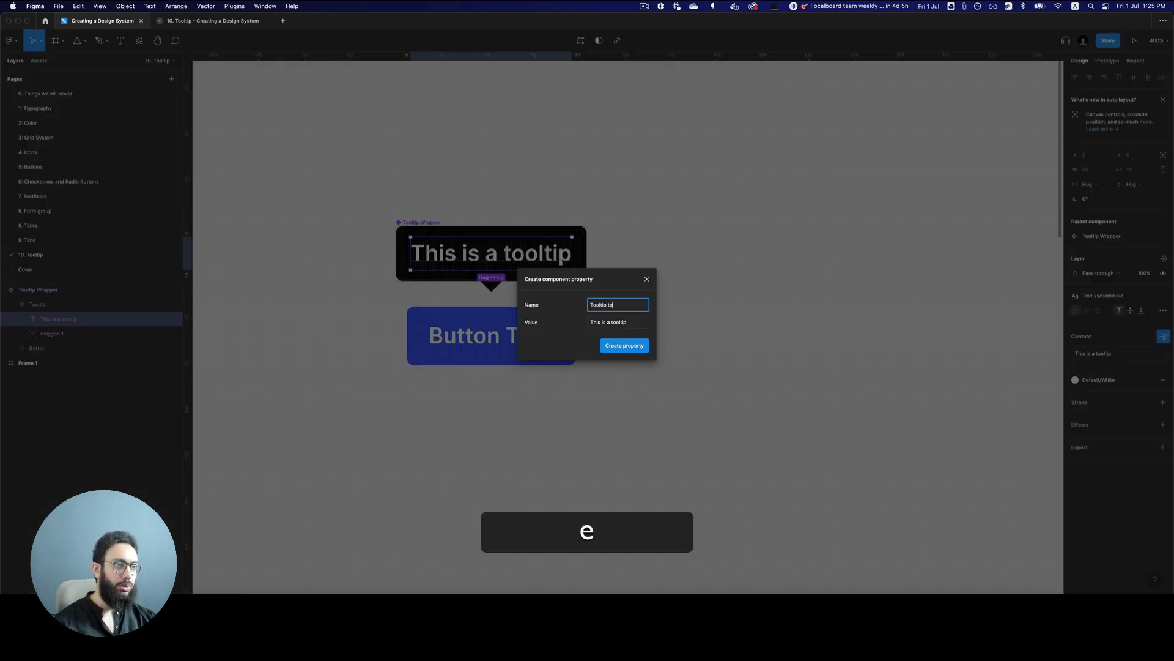
pyautogui.press('Return')
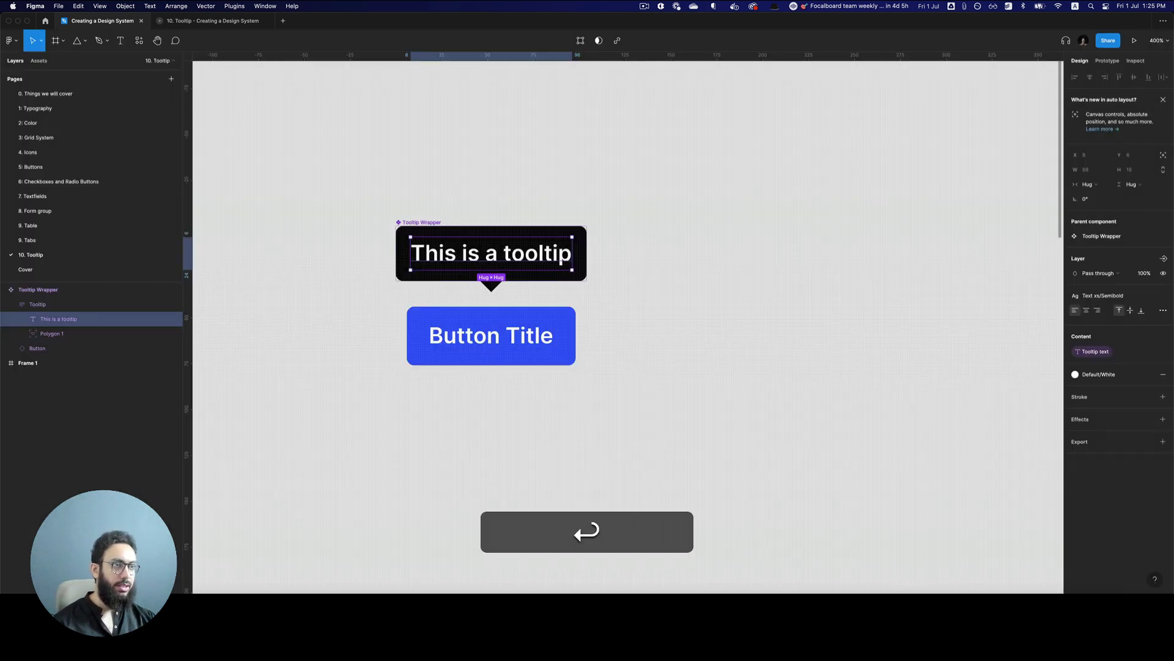
pyautogui.click(712, 327)
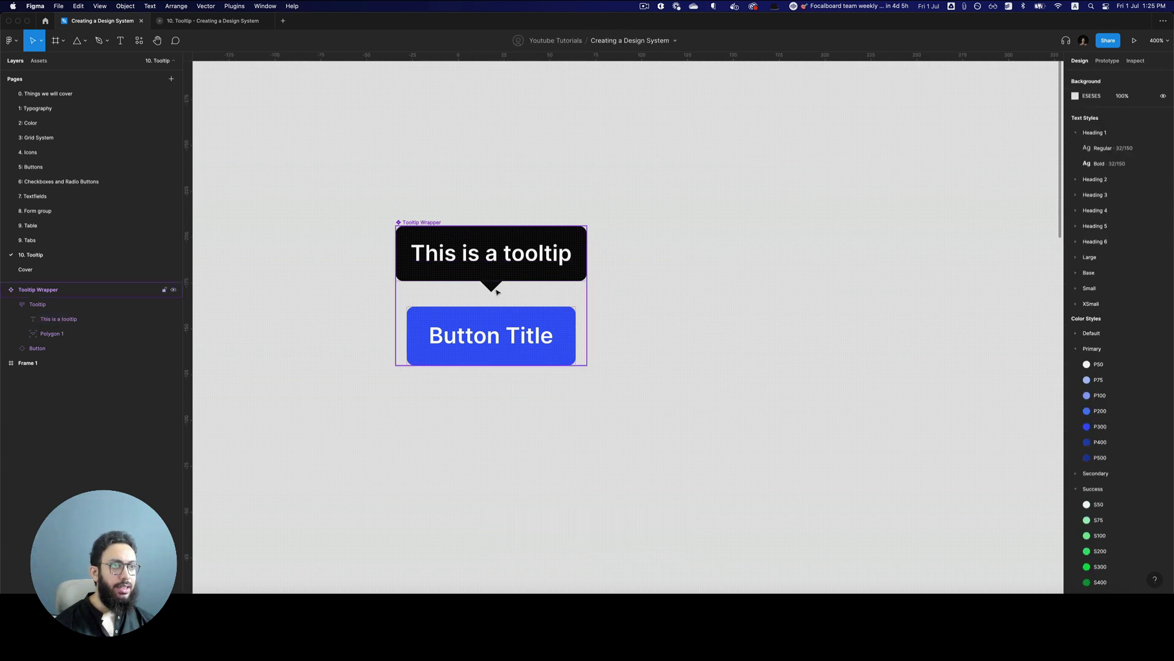
# Select the Tooltip frame nested inside the Tooltip Wrapper component.
pyautogui.click(503, 269)
pyautogui.click(503, 270)
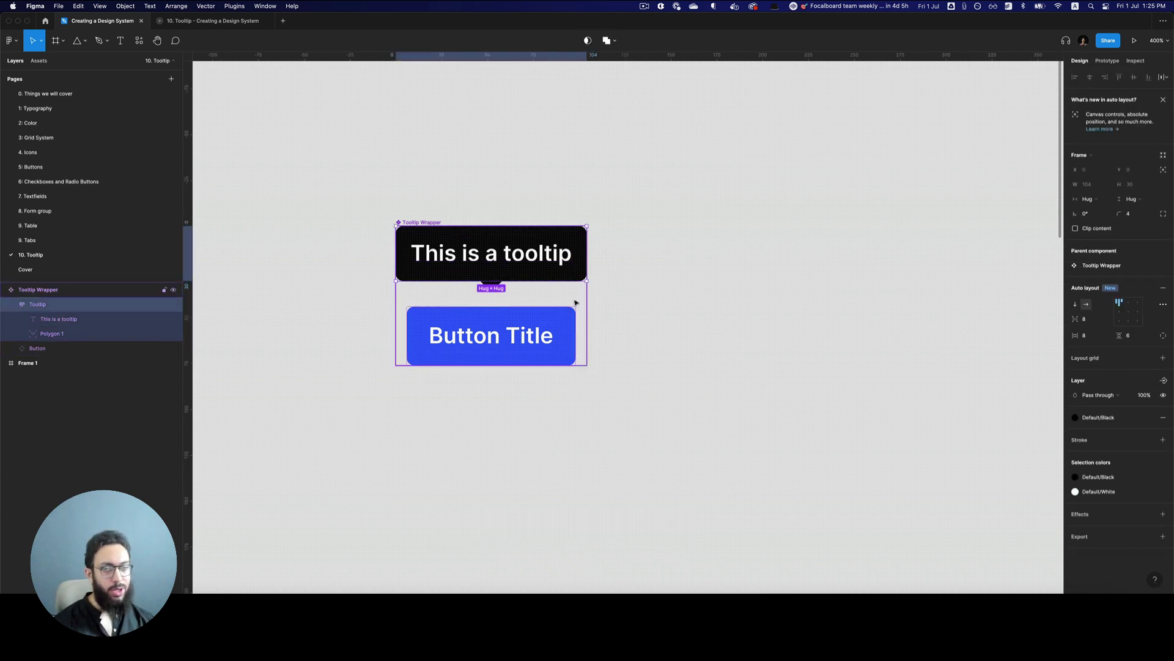
pyautogui.click(612, 309)
pyautogui.click(503, 280)
pyautogui.click(503, 280)
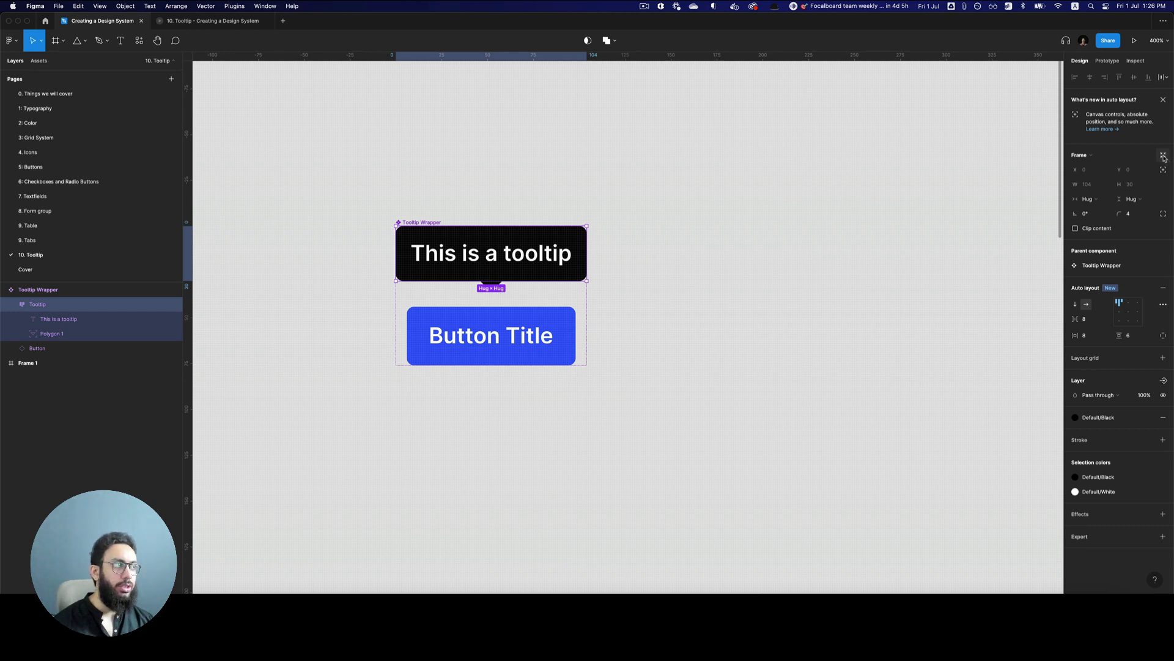
# Turn on absolute position for the Tooltip frame so it overlays the button.
pyautogui.click(1165, 169)
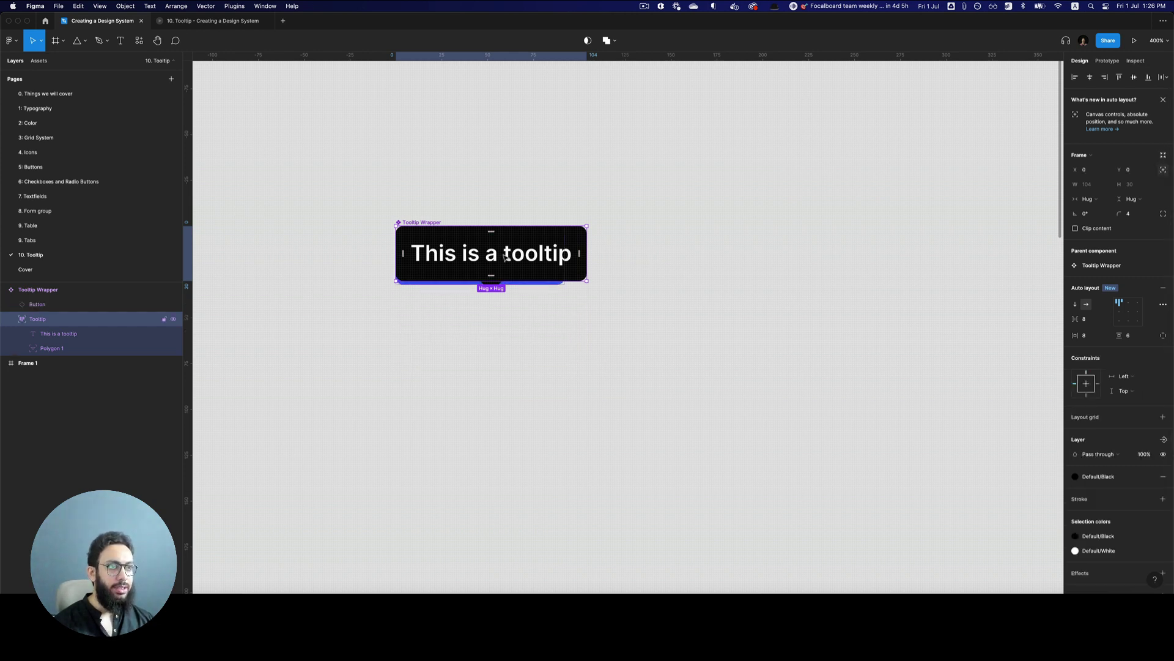
# Centre the tooltip horizontally and lift it just above the button, at Y -46.
pyautogui.hotkey('alt', 'h')
pyautogui.moveTo(503, 257); pyautogui.dragTo(500, 182)
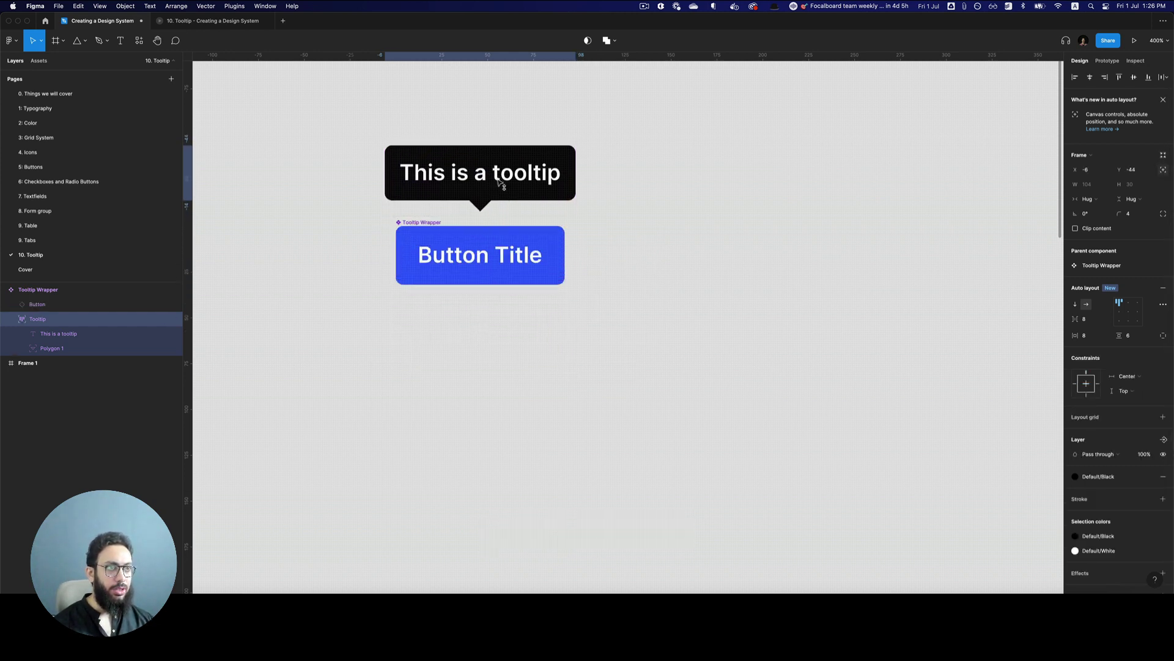
pyautogui.hotkey('alt', 'Up')
pyautogui.hotkey('alt', 'Up')
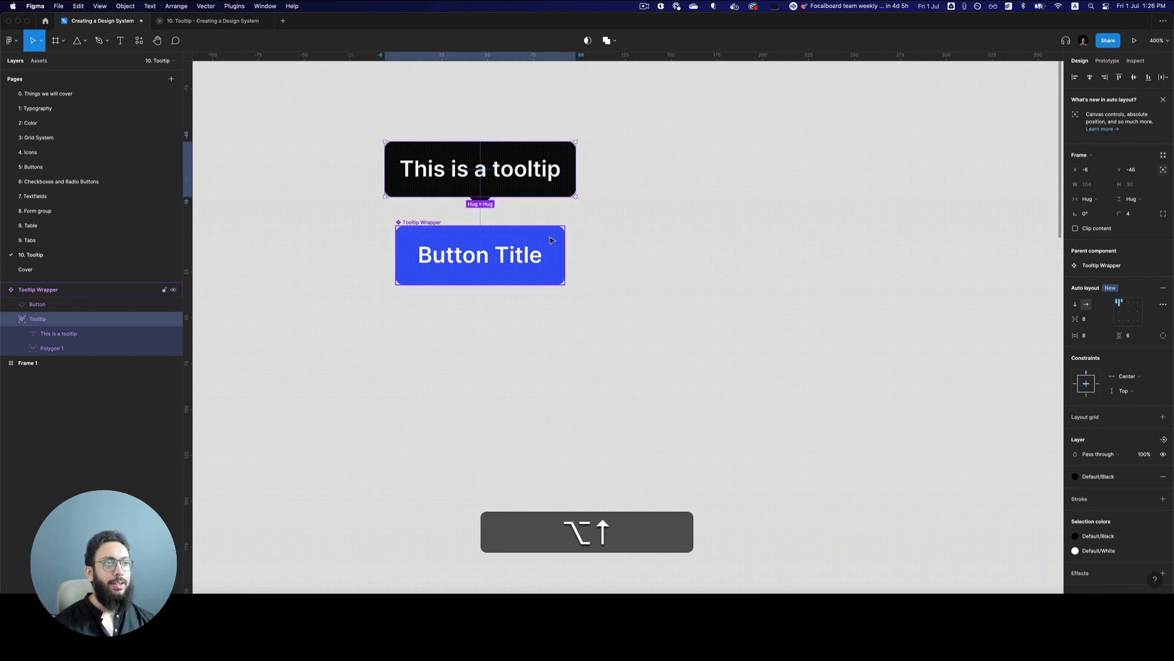
pyautogui.scroll(3, 550, 275)
# Select Tooltip Wrapper and bring up the options for adding a component property.
pyautogui.click(442, 320)
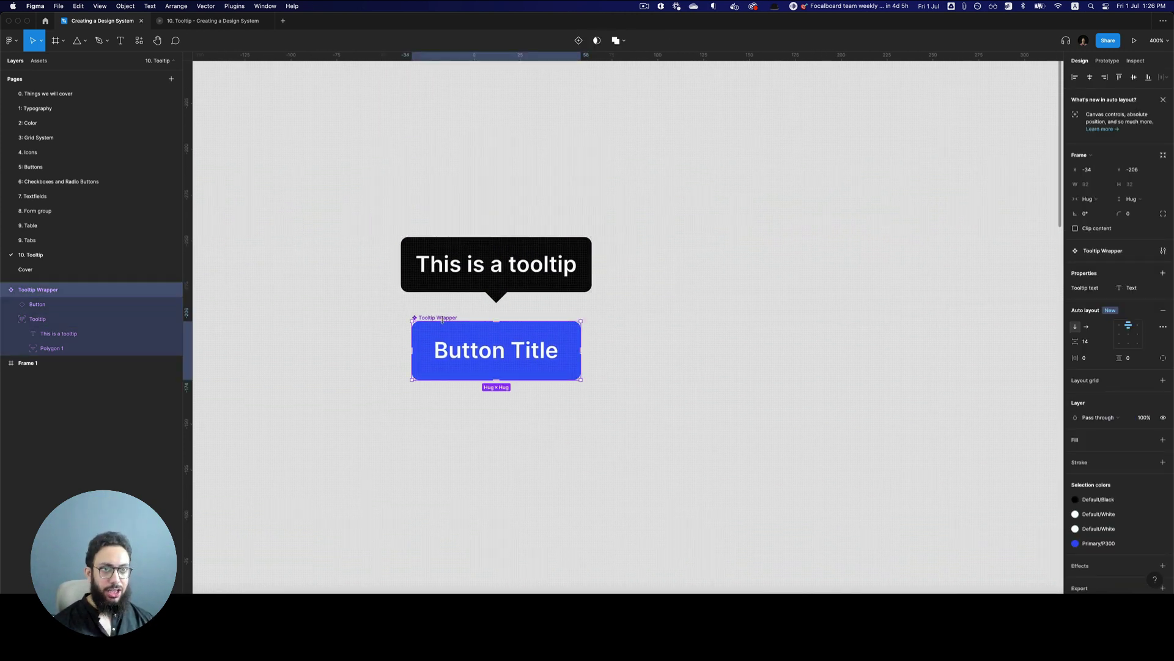
pyautogui.hotkey('alt', 'l')
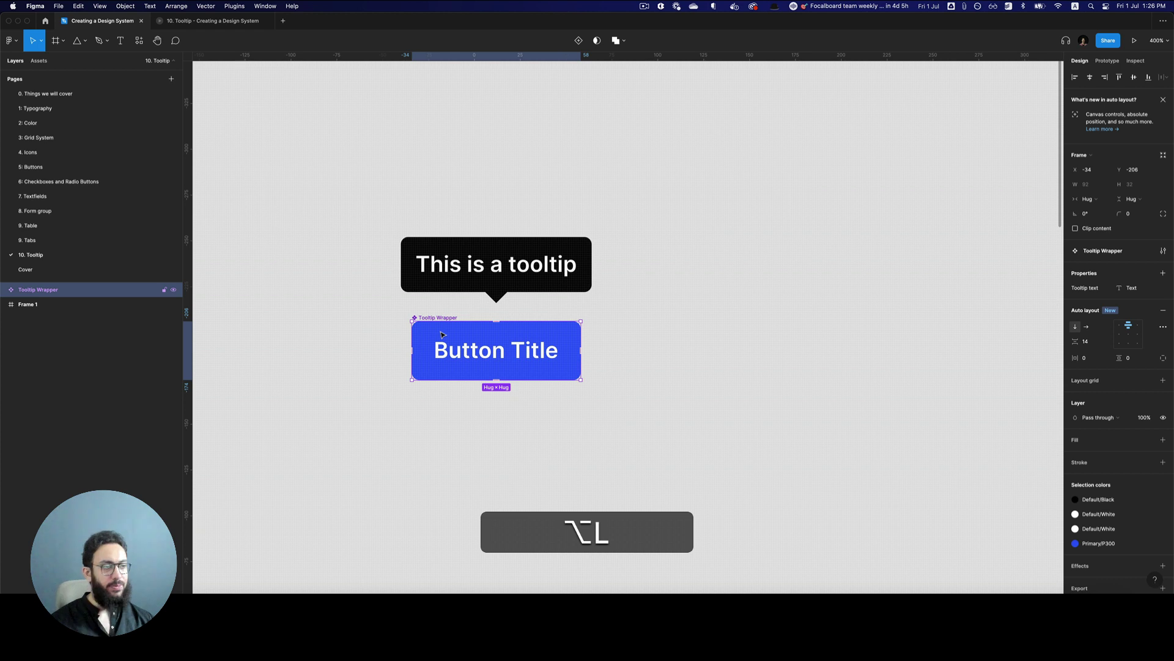
pyautogui.hotkey('alt', 'shift')
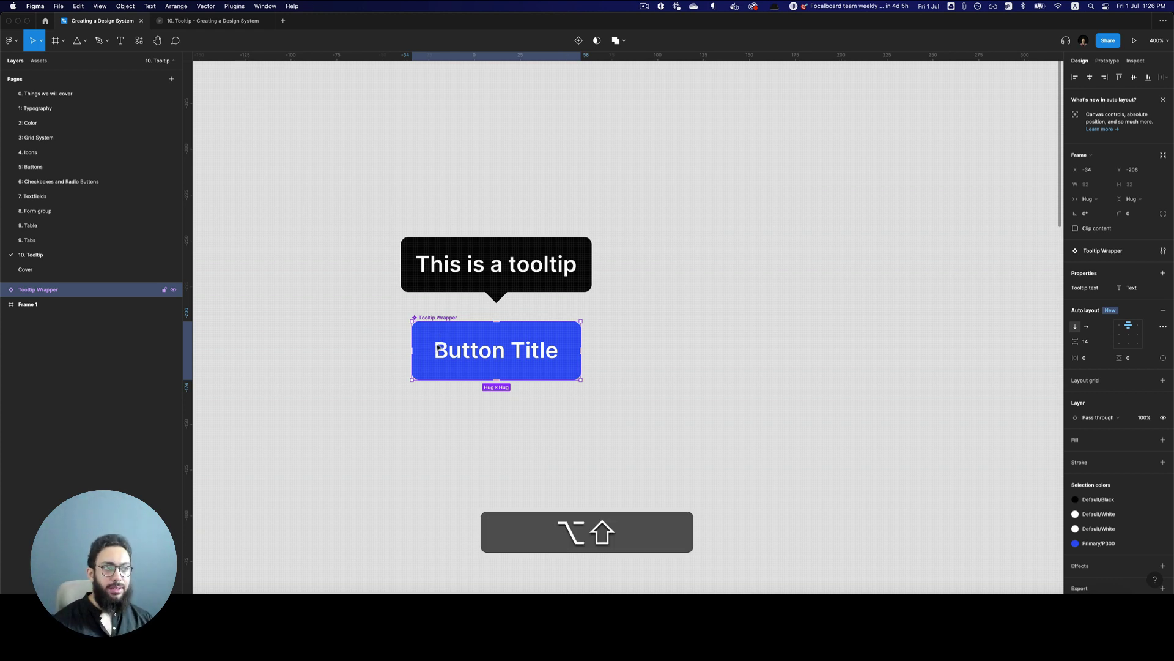
pyautogui.click(637, 328)
pyautogui.click(473, 334)
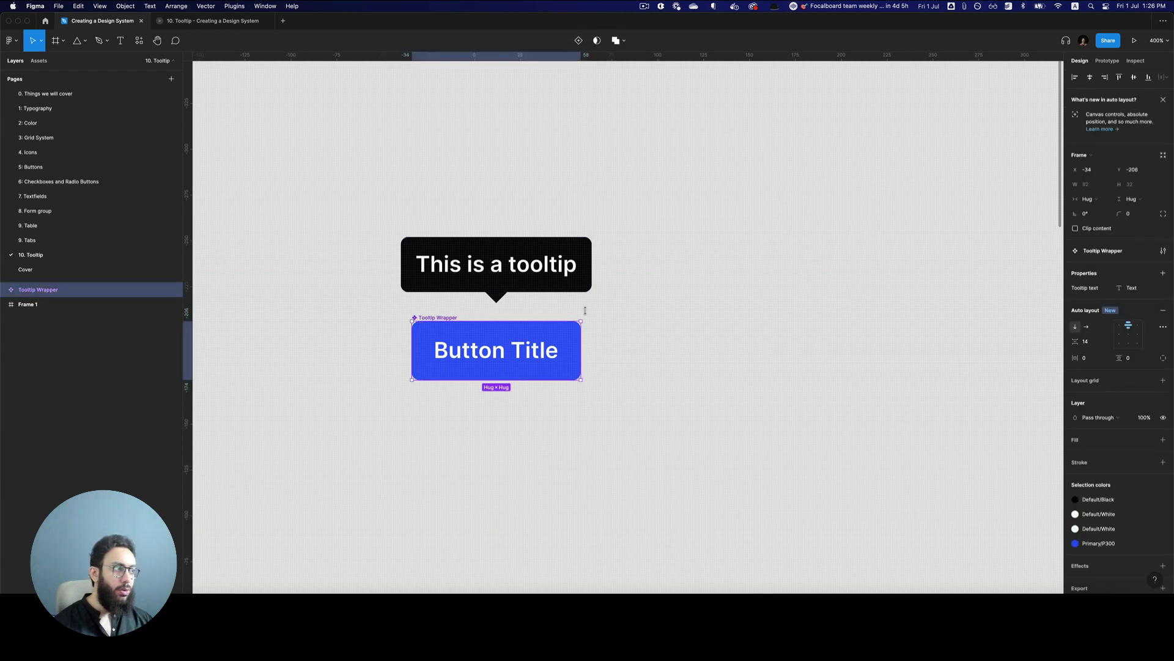
pyautogui.click(1162, 274)
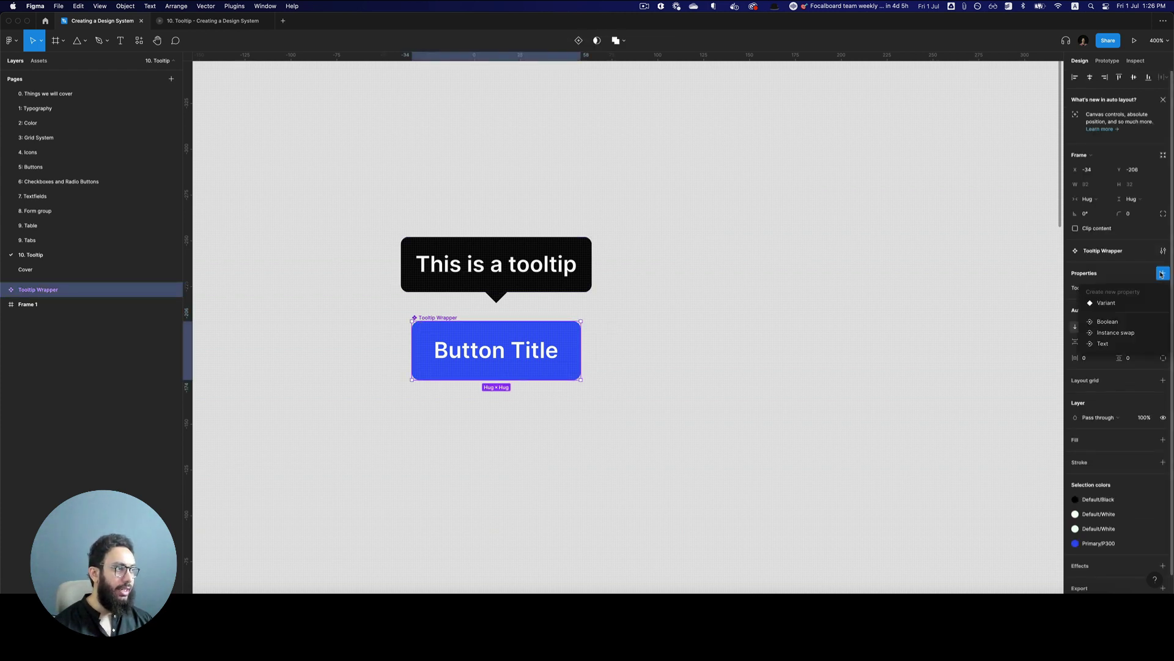
# Convert Tooltip Wrapper into a 277 px wide variant set with Clip content off.
pyautogui.click(1136, 302)
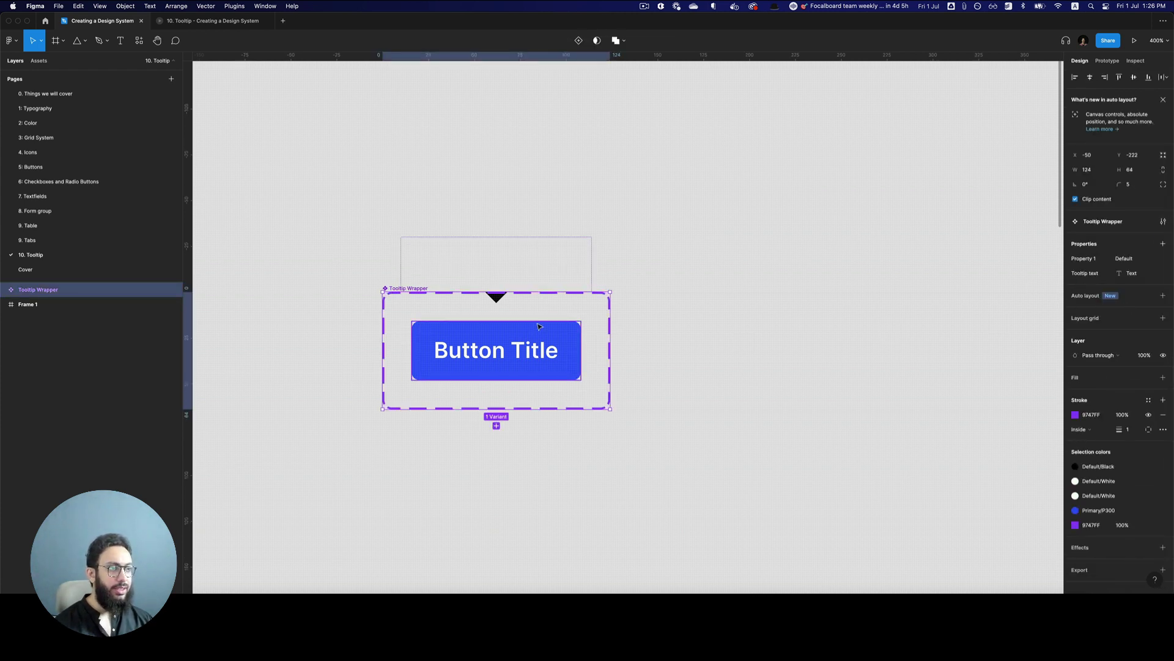
pyautogui.moveTo(608, 328); pyautogui.dragTo(891, 328)
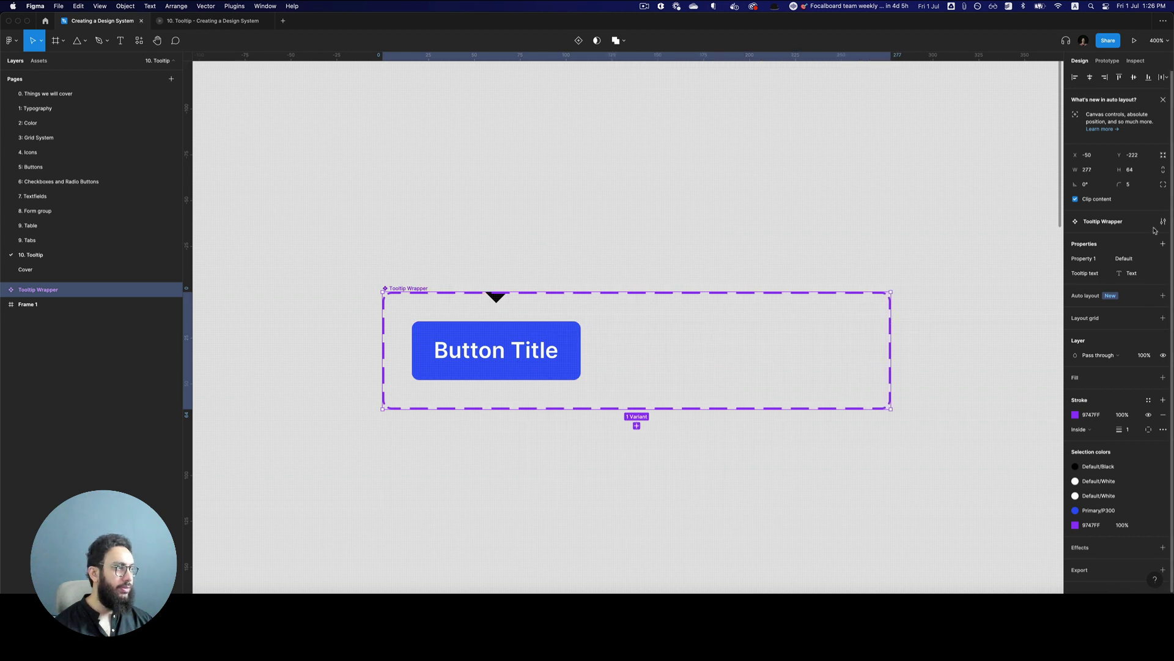
pyautogui.click(1112, 198)
# Duplicate the Default variant as a Hover variant and hide the tooltip in Default.
pyautogui.click(461, 357)
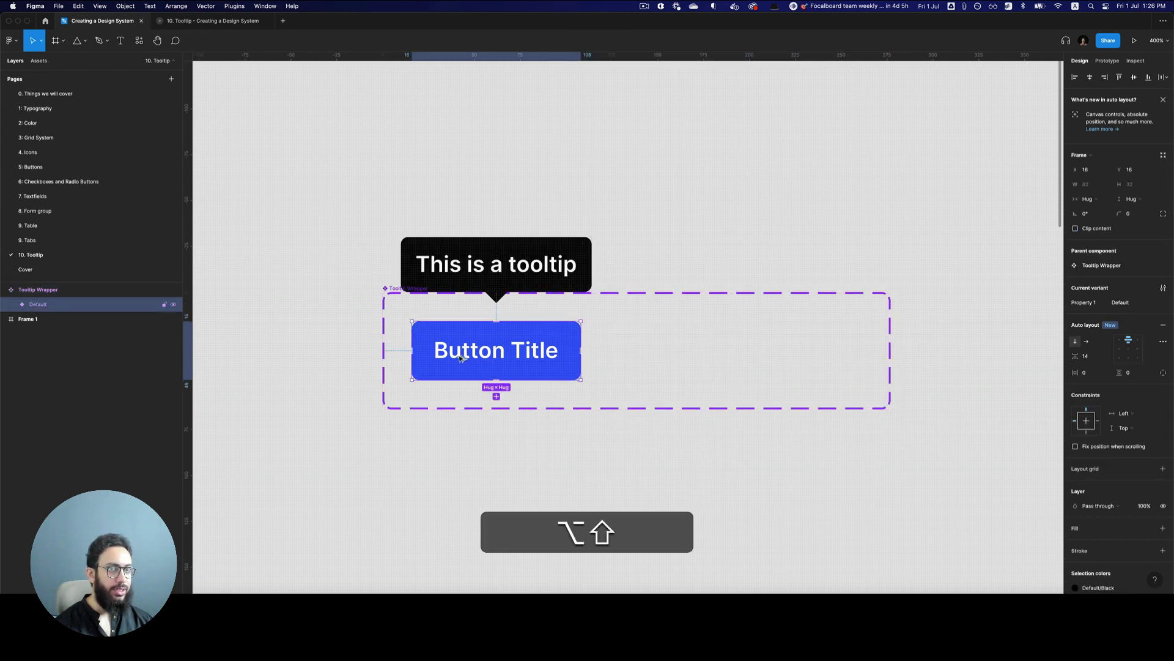
pyautogui.moveTo(461, 358); pyautogui.dragTo(691, 358)
pyautogui.click(1132, 302)
pyautogui.write('Hover')
pyautogui.press('Return')
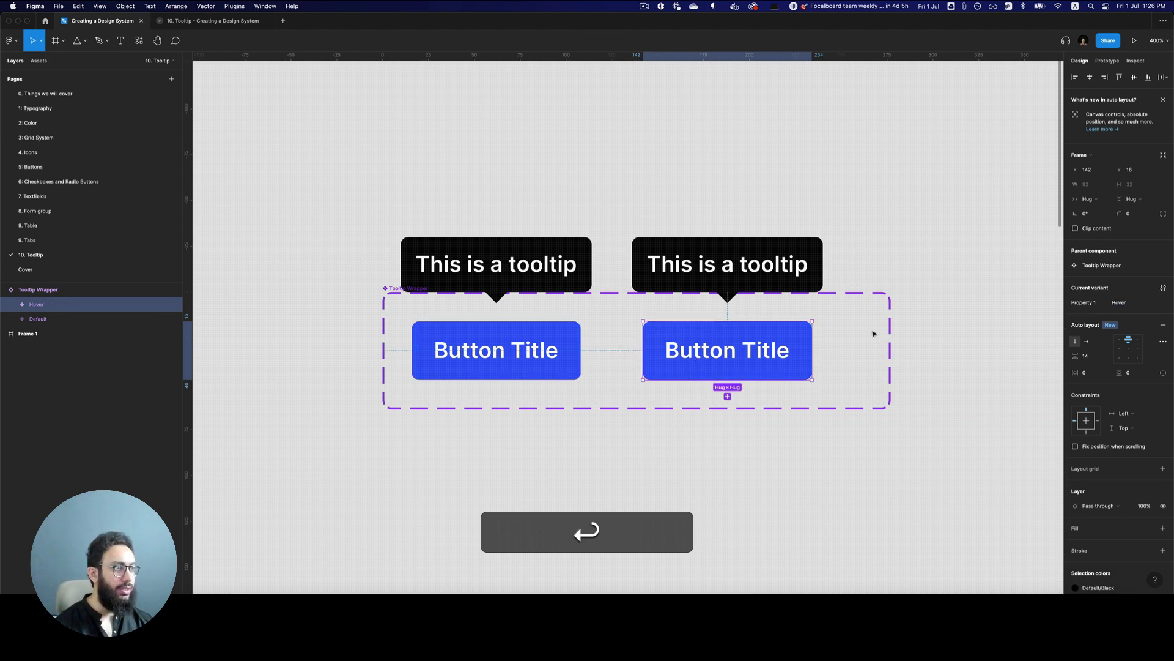
pyautogui.click(537, 270)
pyautogui.press('shift+super+h')
pyautogui.click(577, 206)
pyautogui.doubleClick(710, 265)
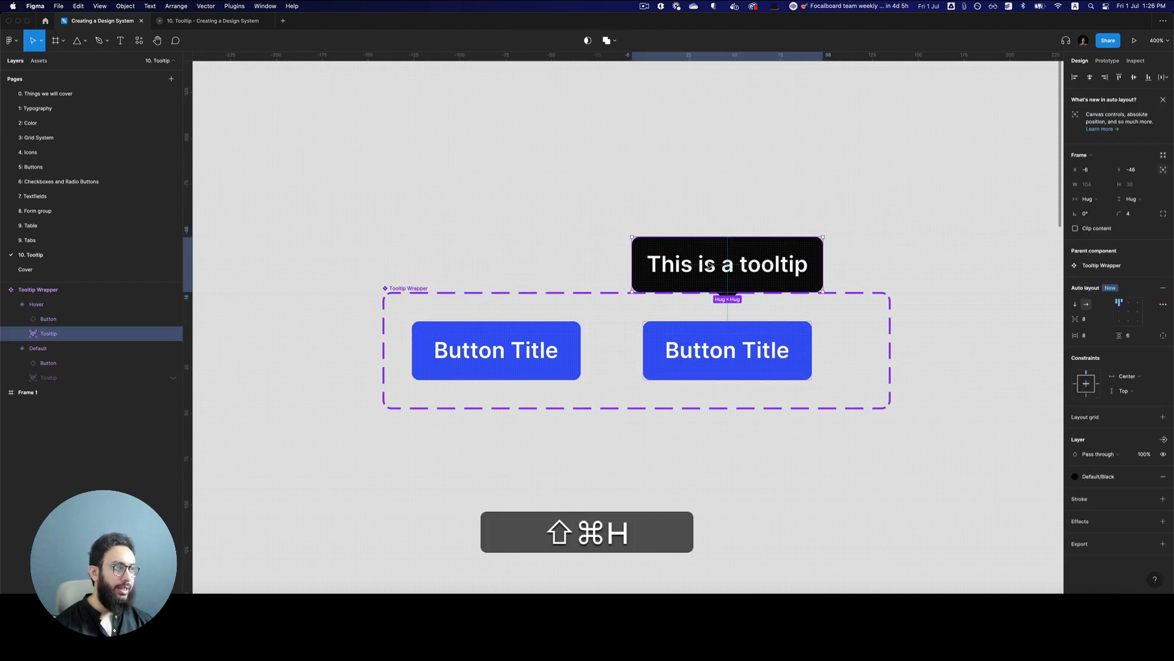
# Add a While hovering interaction that changes the Default variant to Hover.
pyautogui.click(547, 237)
pyautogui.press('z')
pyautogui.keyDown('alt'); pyautogui.click(543, 238); pyautogui.keyUp('alt')
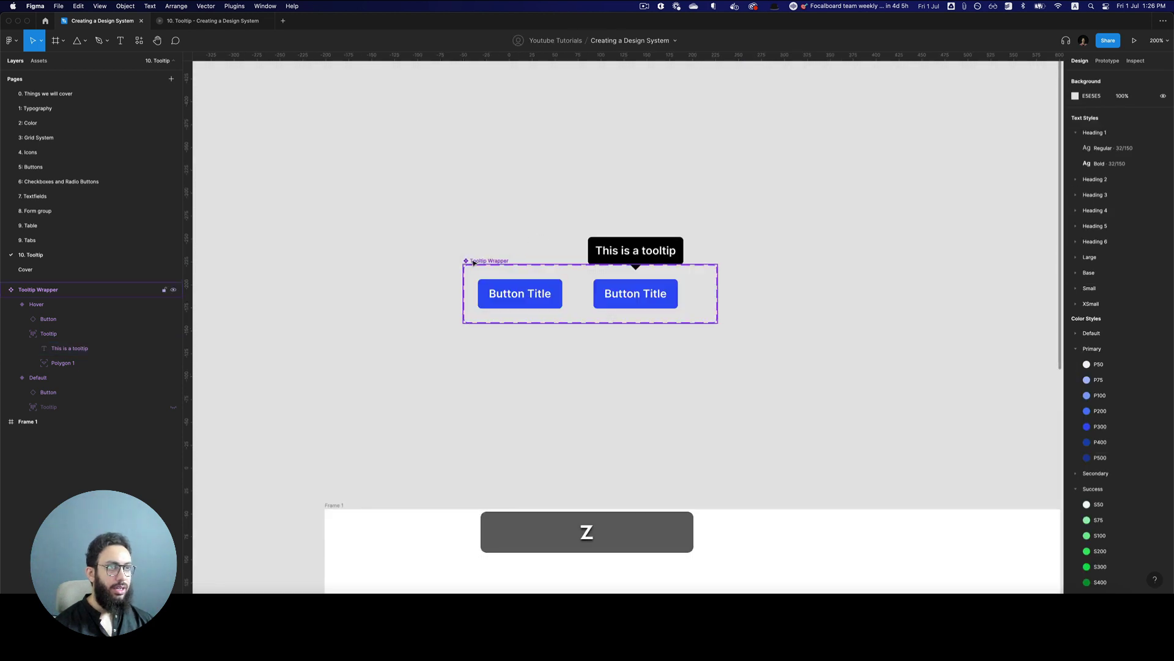
pyautogui.click(513, 293)
pyautogui.hotkey('shift', 'e')
pyautogui.moveTo(562, 293); pyautogui.dragTo(611, 294)
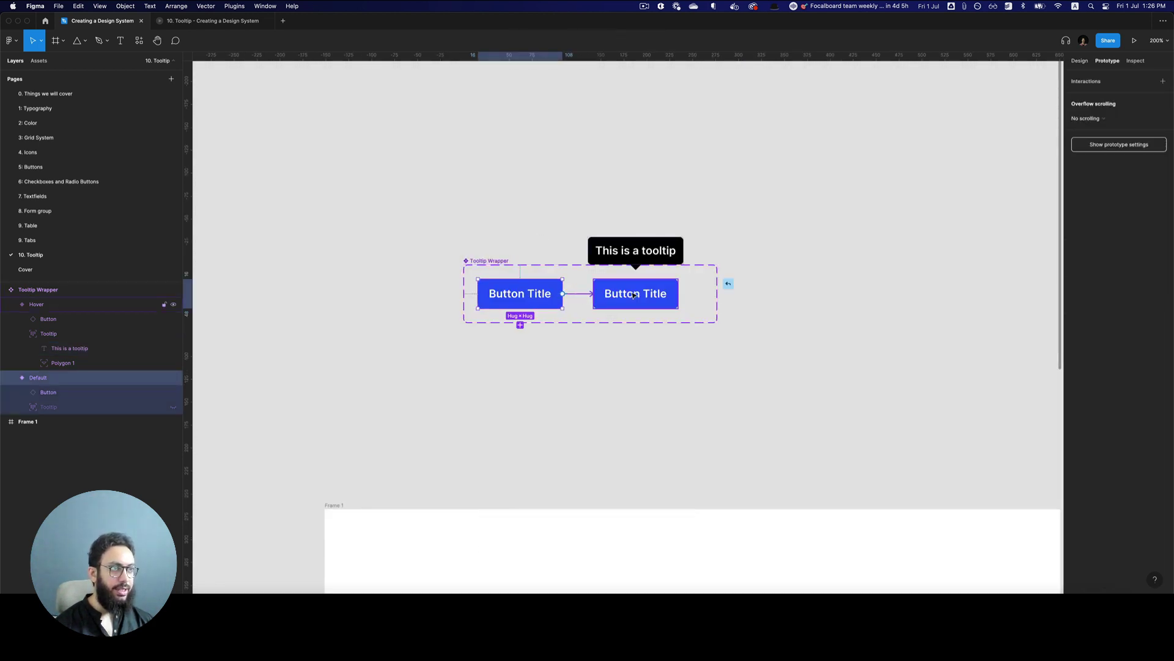
pyautogui.click(992, 120)
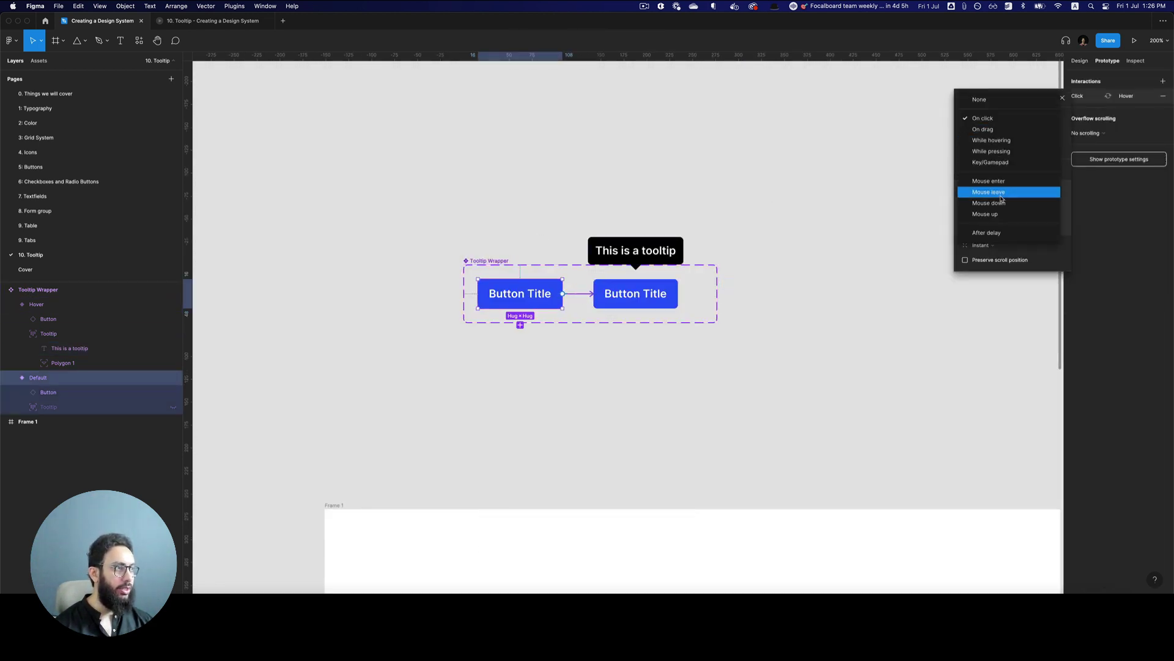
pyautogui.click(1009, 143)
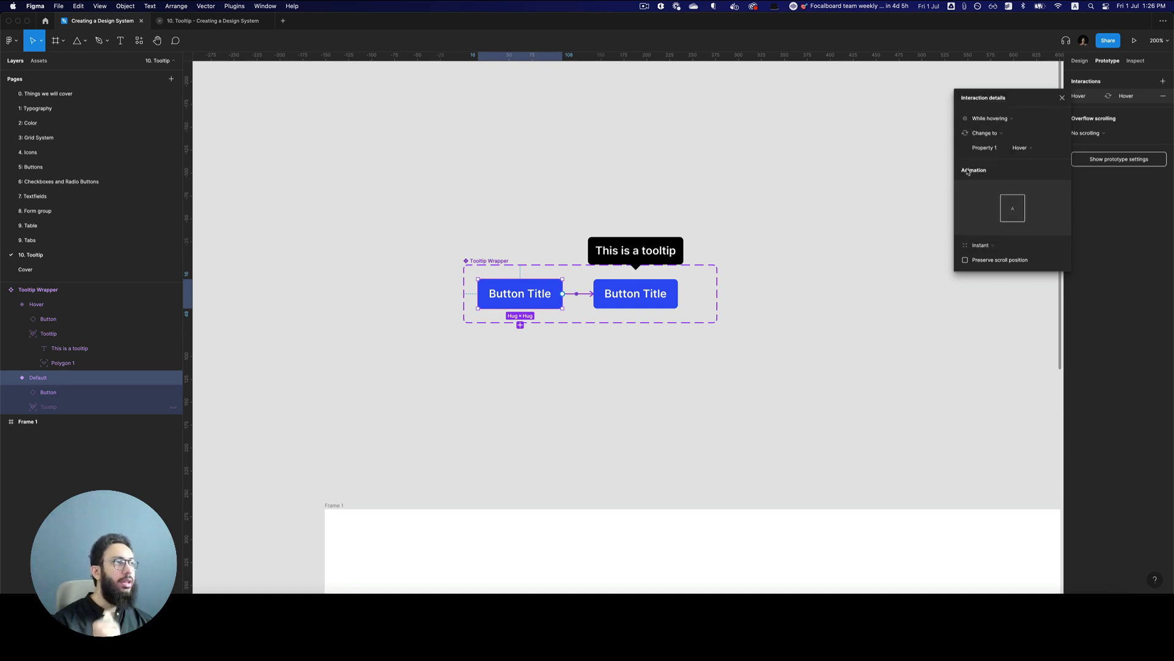
pyautogui.press('Escape')
# Place a Tooltip Wrapper instance inside Frame 1.
pyautogui.scroll(-2, 581, 164)
pyautogui.click(503, 148)
pyautogui.moveTo(502, 148); pyautogui.dragTo(493, 525)
pyautogui.hotkey('shift', 'e')
pyautogui.scroll(-3, 907, 216)
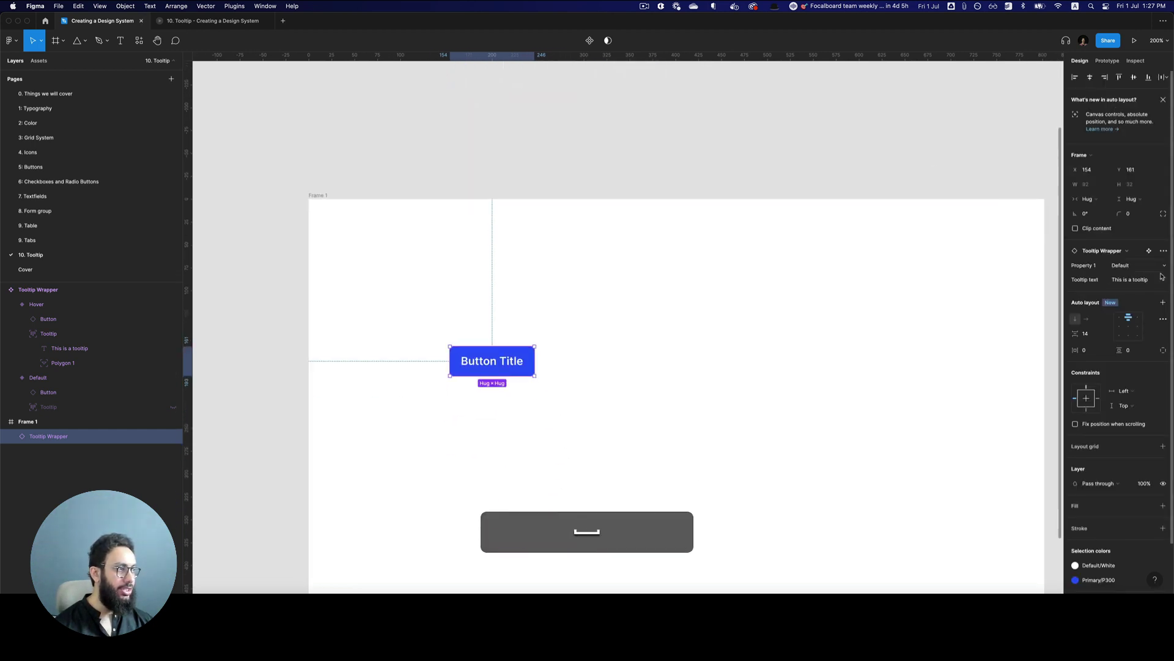
# Set the instance's Tooltip text to 'This is a Button'.
pyautogui.click(1152, 281)
pyautogui.doubleClick(1143, 280)
pyautogui.write('Button')
pyautogui.press('Return')
# Preview the button's hover tooltip in the prototype, then go to the 5: Buttons page.
pyautogui.press('super+3')
pyautogui.moveTo(482, 285)
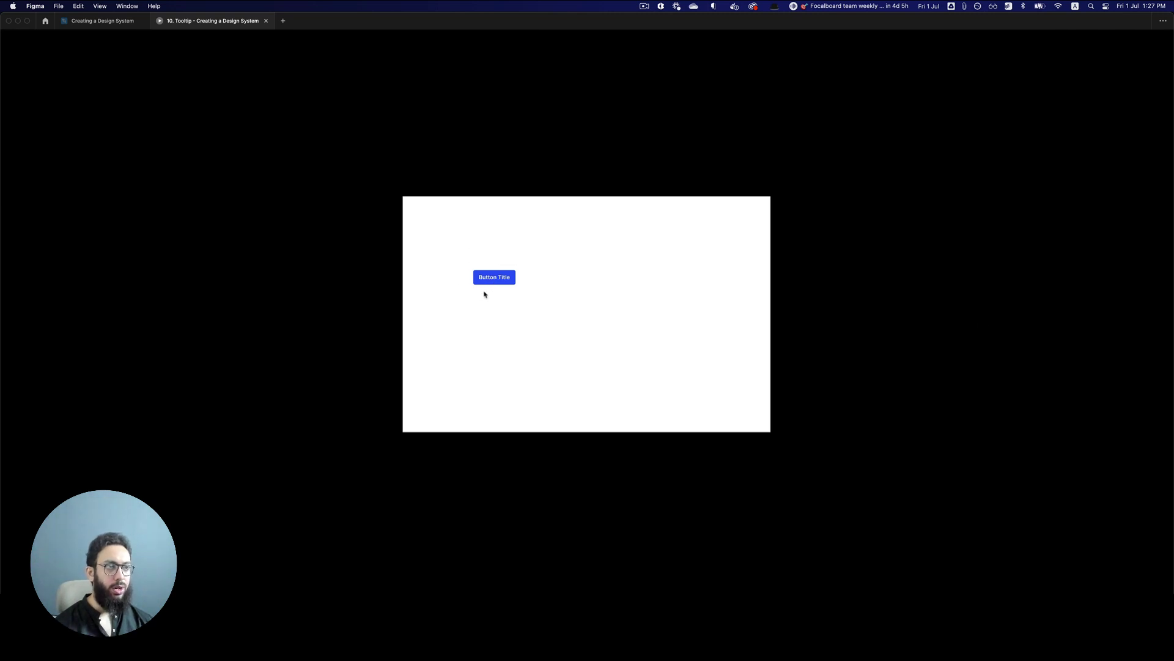
pyautogui.press('super+2')
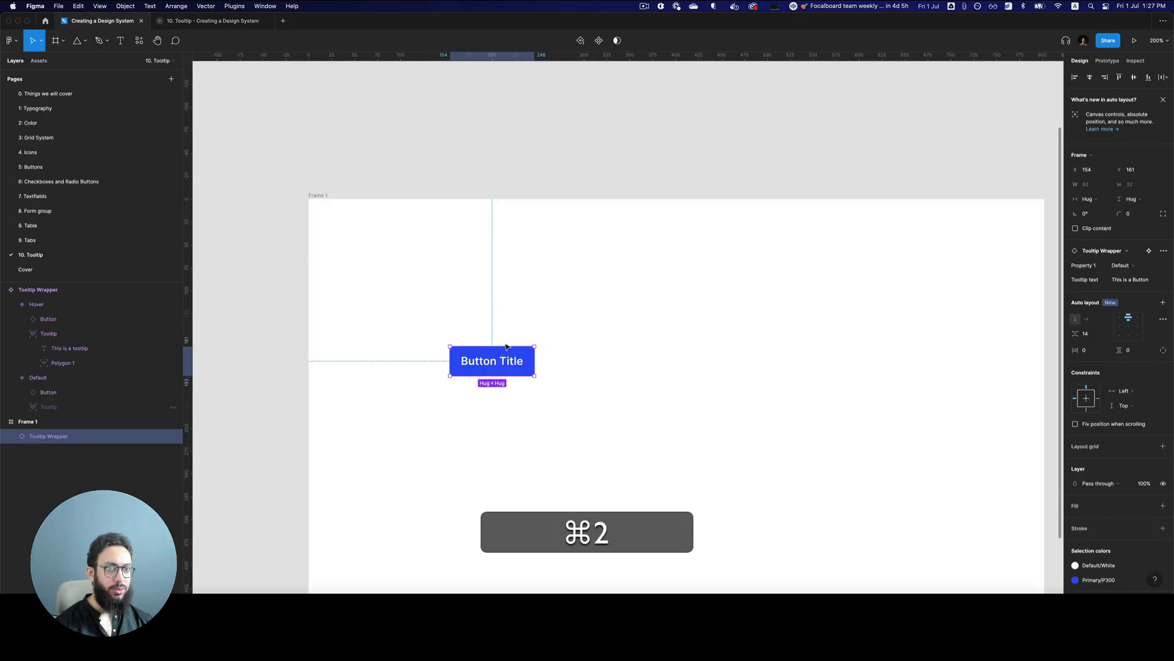
pyautogui.click(52, 166)
# Switch the Small Primary Default button's trigger from On click to While hovering, then return to 10. Tooltip.
pyautogui.press('super+3')
pyautogui.press('super+2')
pyautogui.scroll(3, 271, 178)
pyautogui.click(435, 120)
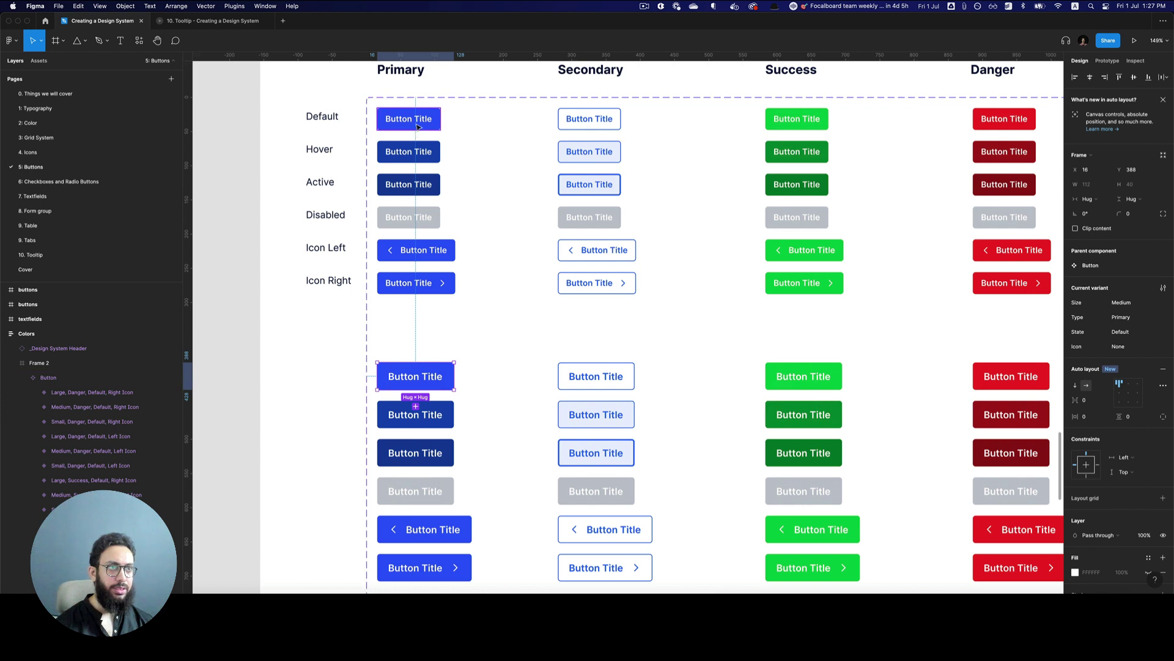
pyautogui.hotkey('shift', 'e')
pyautogui.moveTo(441, 119); pyautogui.dragTo(409, 152)
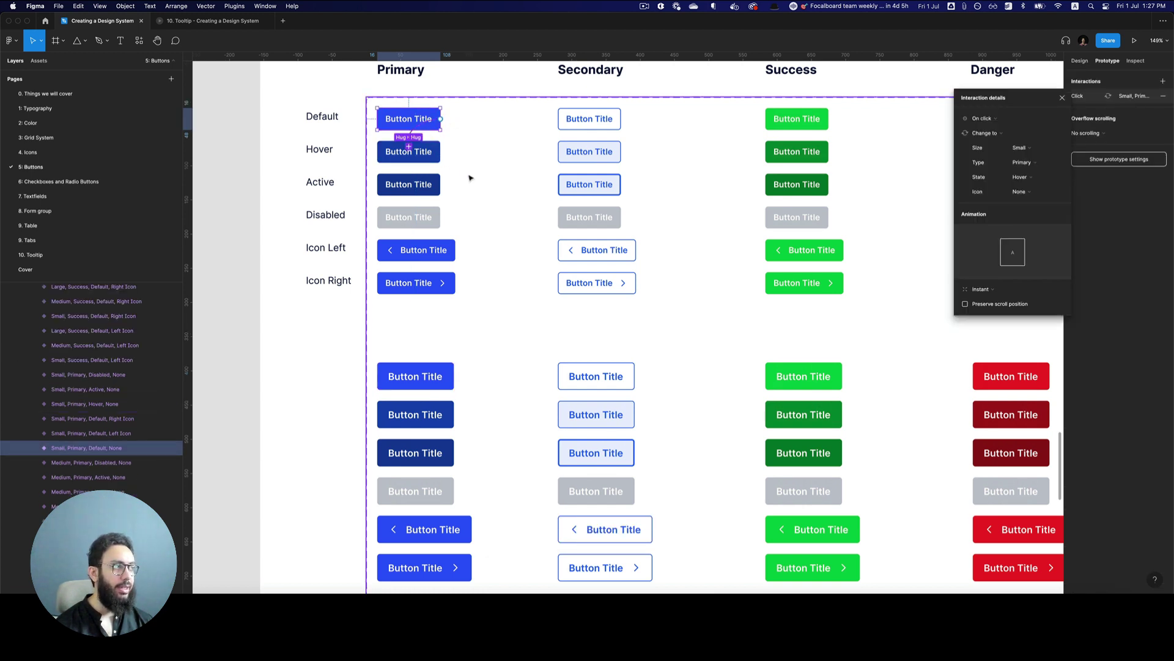
pyautogui.scroll(4, 472, 184)
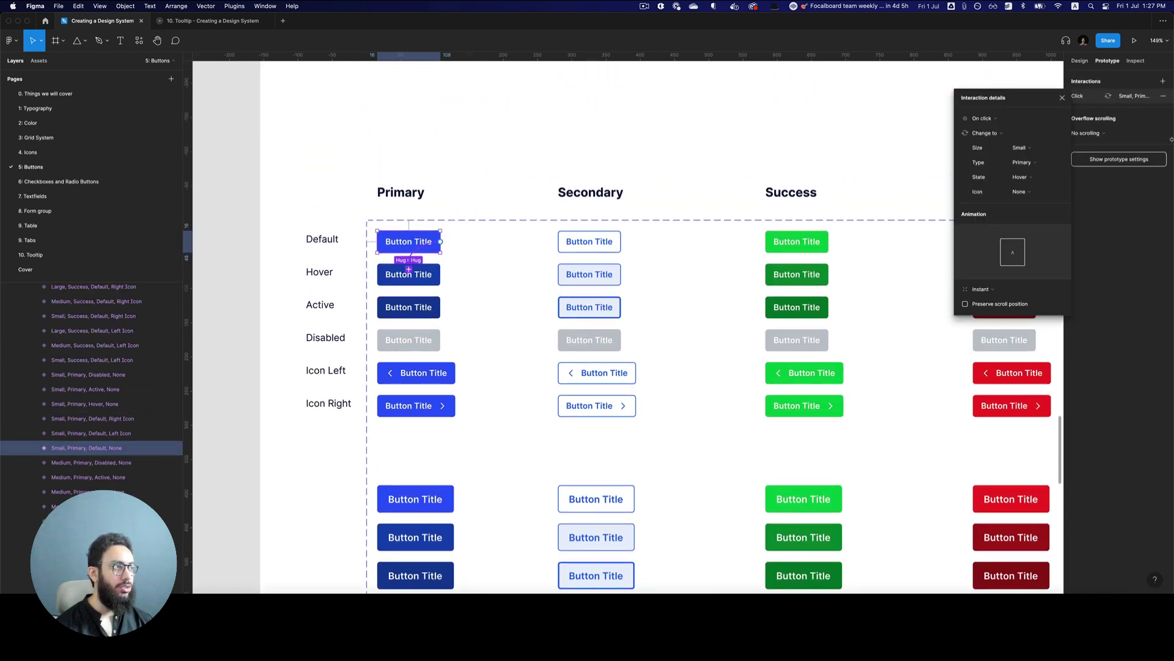
pyautogui.click(999, 121)
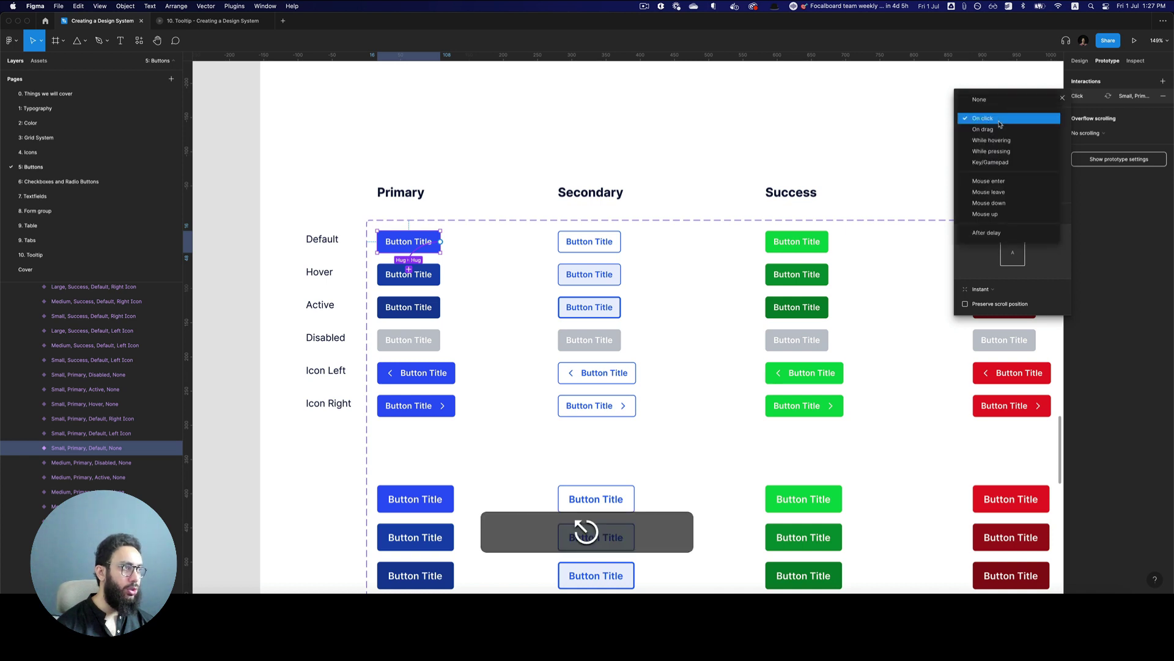
pyautogui.click(1001, 140)
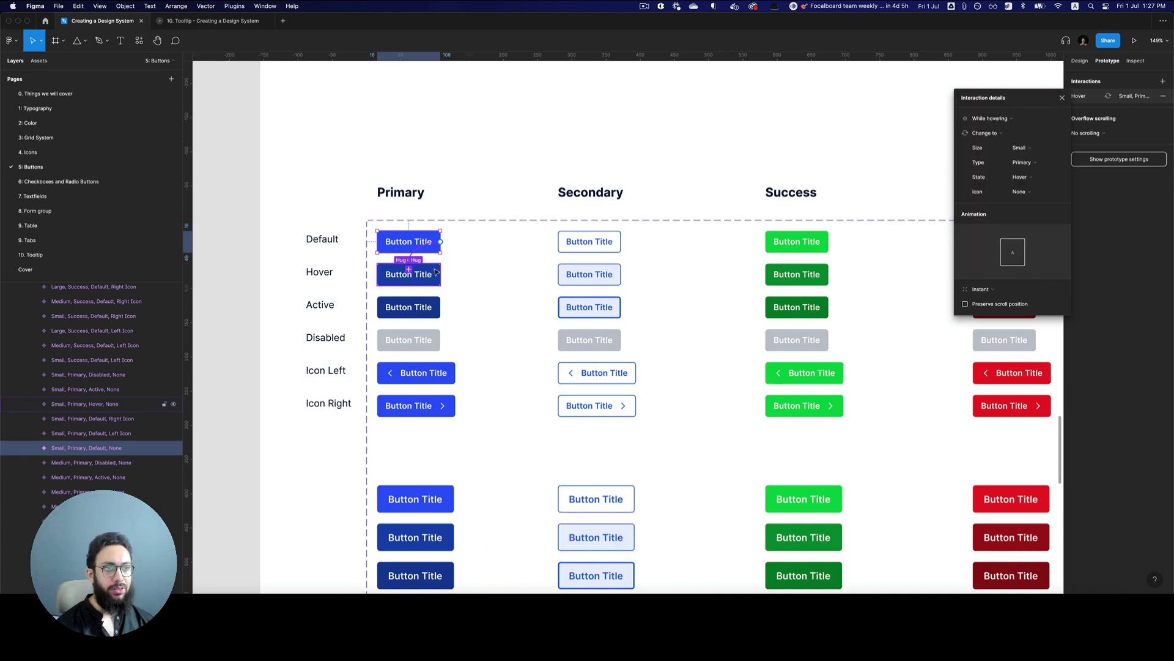
pyautogui.click(34, 254)
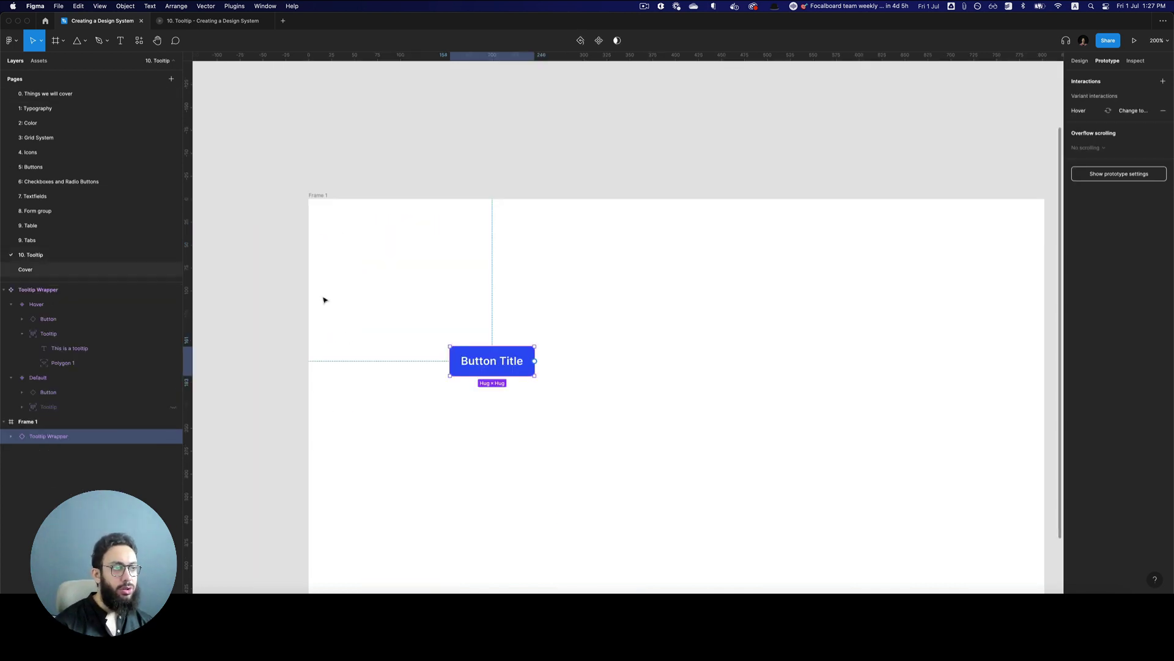
# Preview the prototype and check the tooltip appears when hovering the button.
pyautogui.press('alt+super+Return')
pyautogui.moveTo(495, 286)
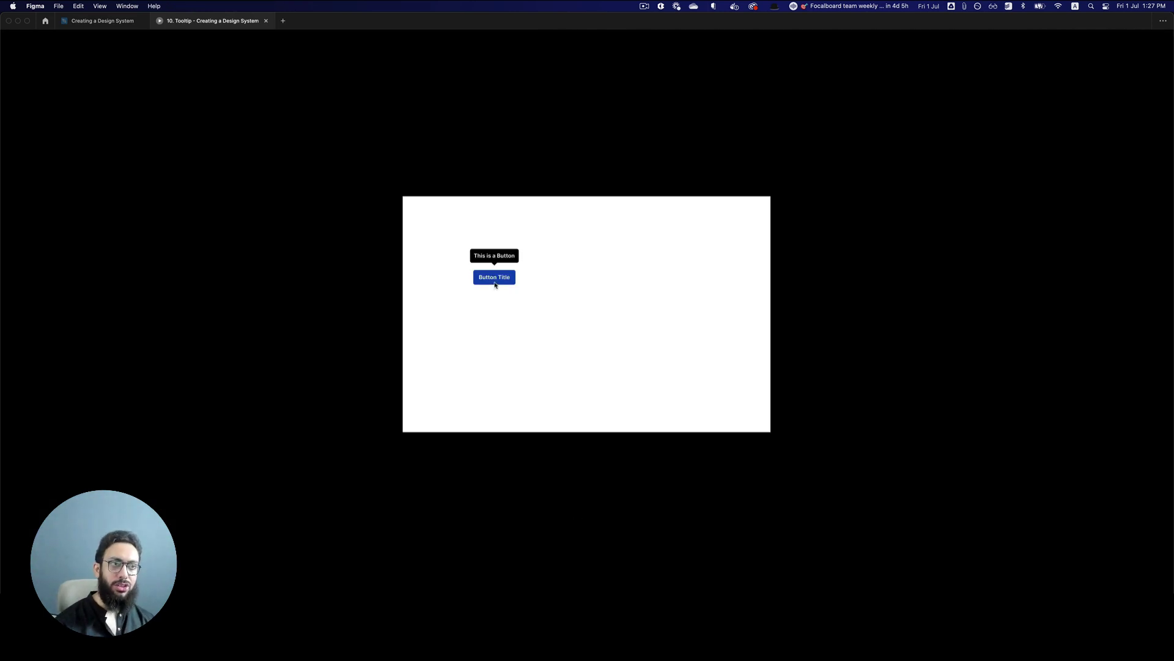
pyautogui.press('super+2')
pyautogui.hotkey('shift', 'e')
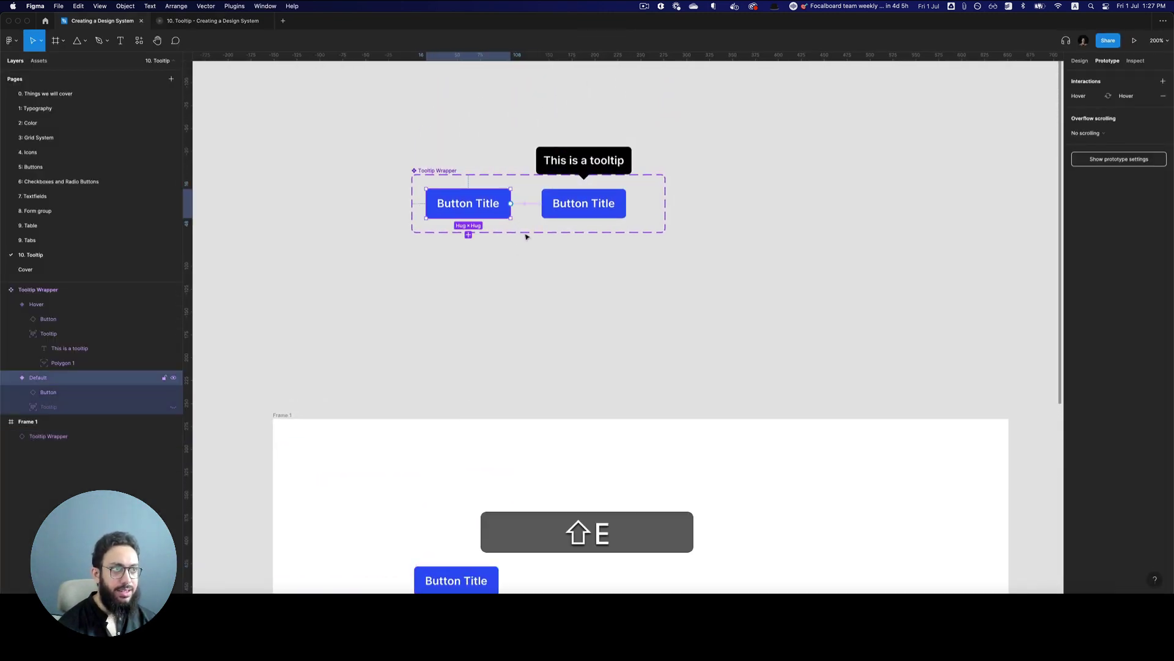
pyautogui.click(525, 203)
pyautogui.press('super+3')
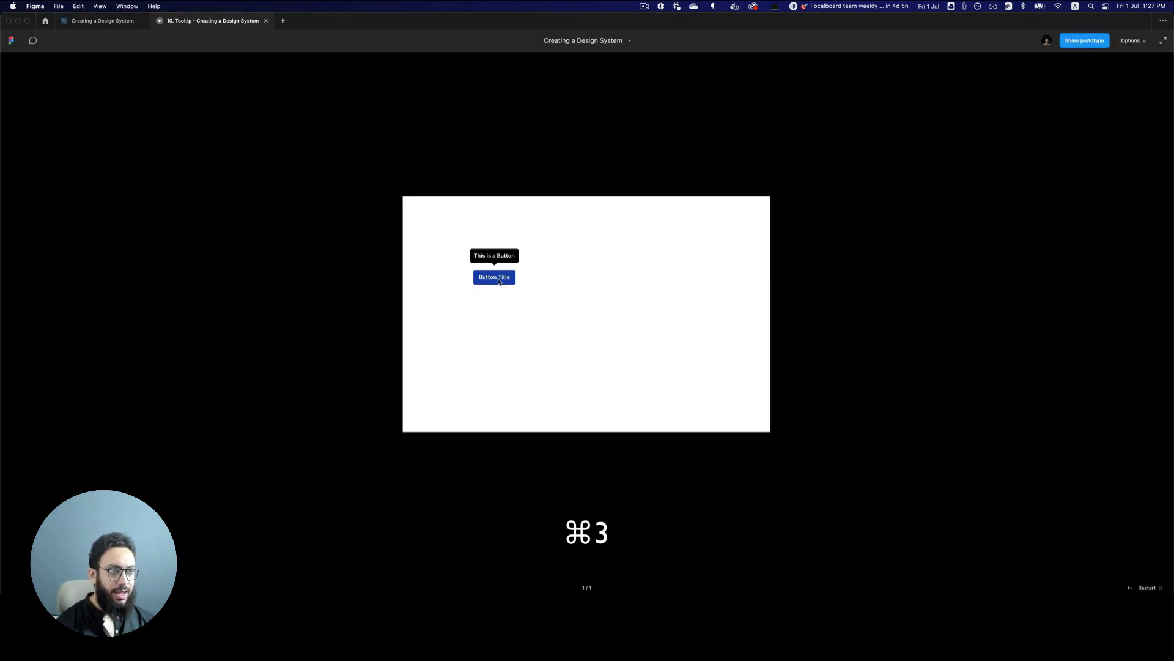
pyautogui.press('super+2')
pyautogui.scroll(-3, 706, 247)
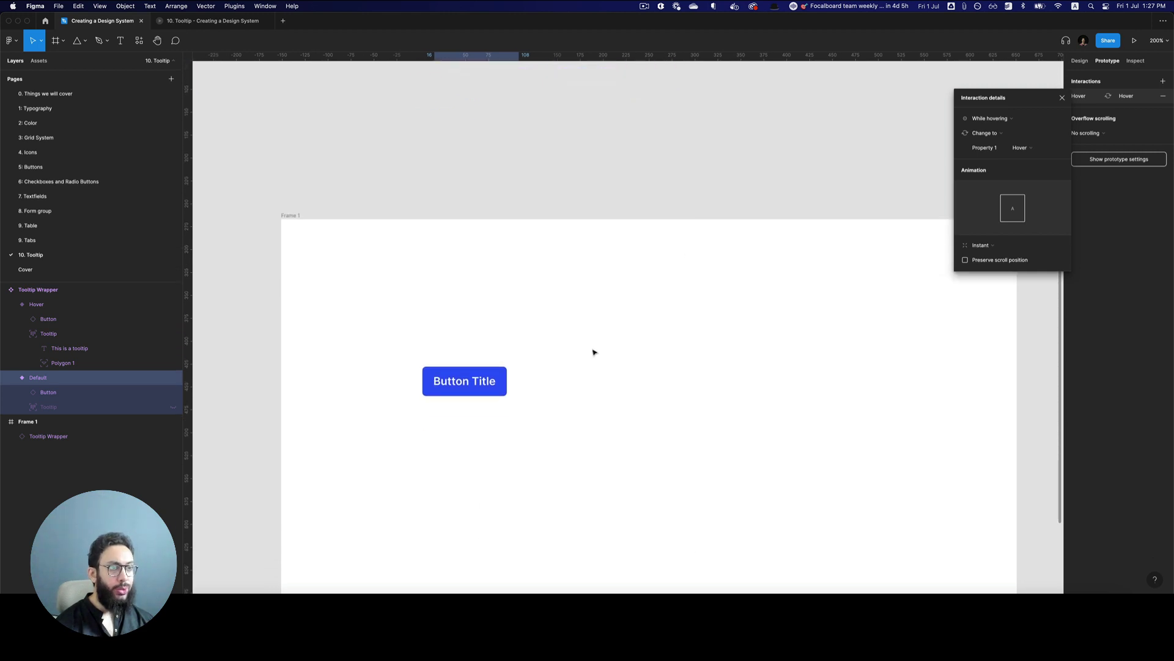
# Duplicate the Tooltip Wrapper instance to the right of the first button.
pyautogui.press('v')
pyautogui.click(465, 381)
pyautogui.moveTo(495, 383); pyautogui.dragTo(699, 384)
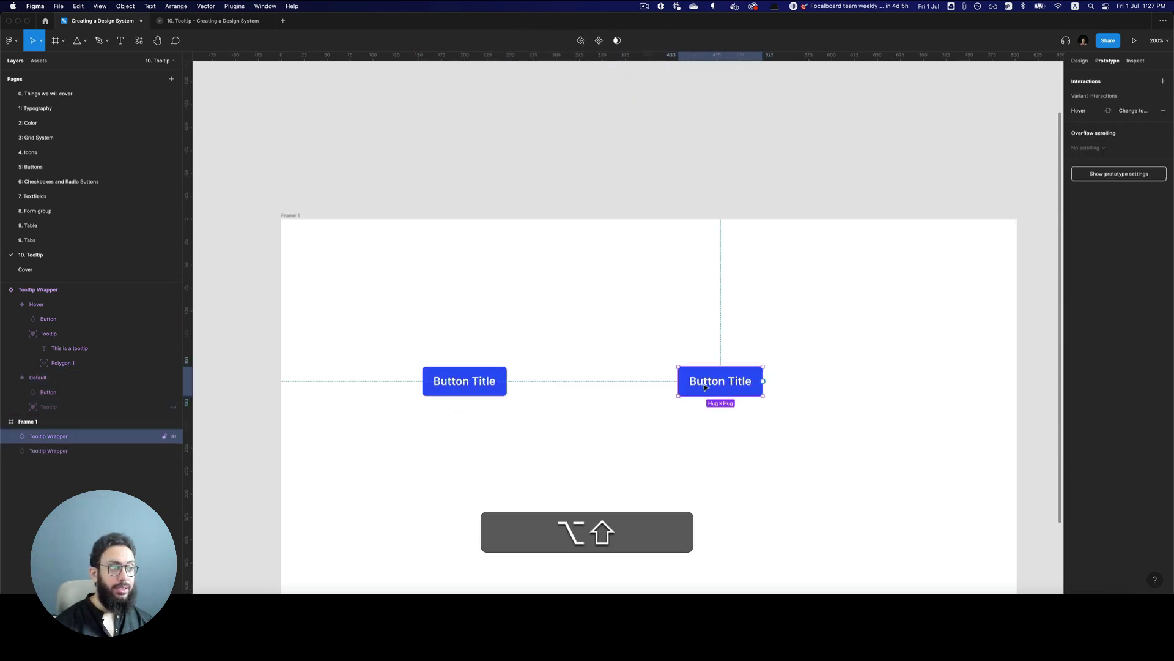
pyautogui.doubleClick(698, 384)
pyautogui.hotkey('shift', 'e')
pyautogui.moveTo(785, 392); pyautogui.dragTo(680, 366)
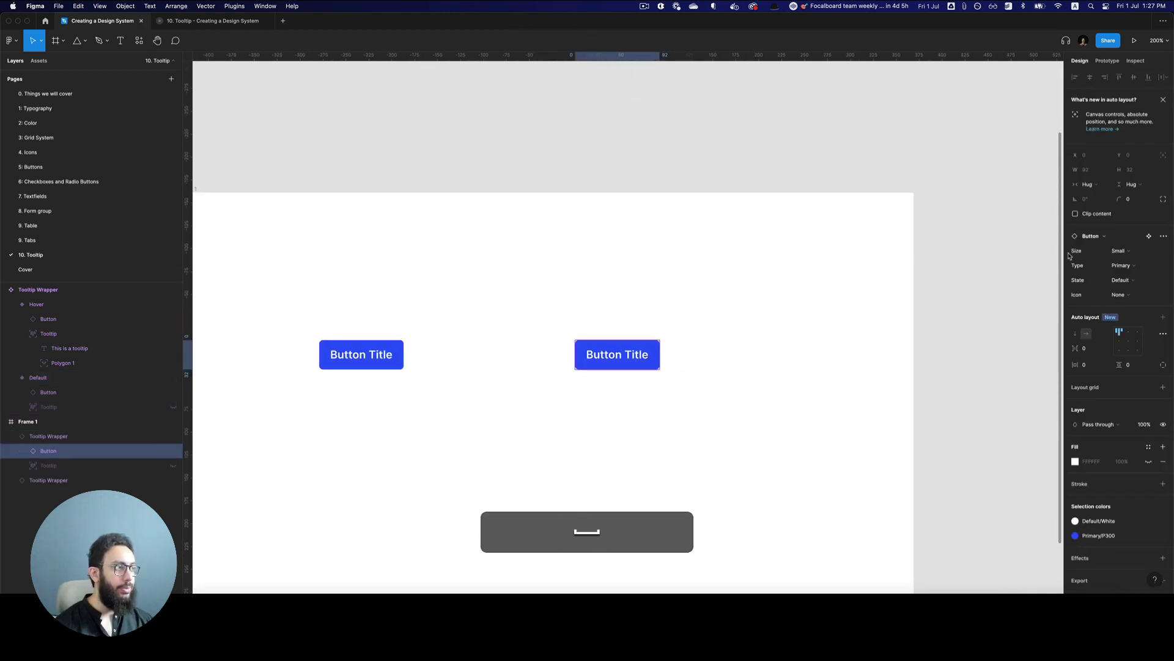
pyautogui.click(1096, 239)
# Swap the copy's button for the Textfield component.
pyautogui.click(1081, 307)
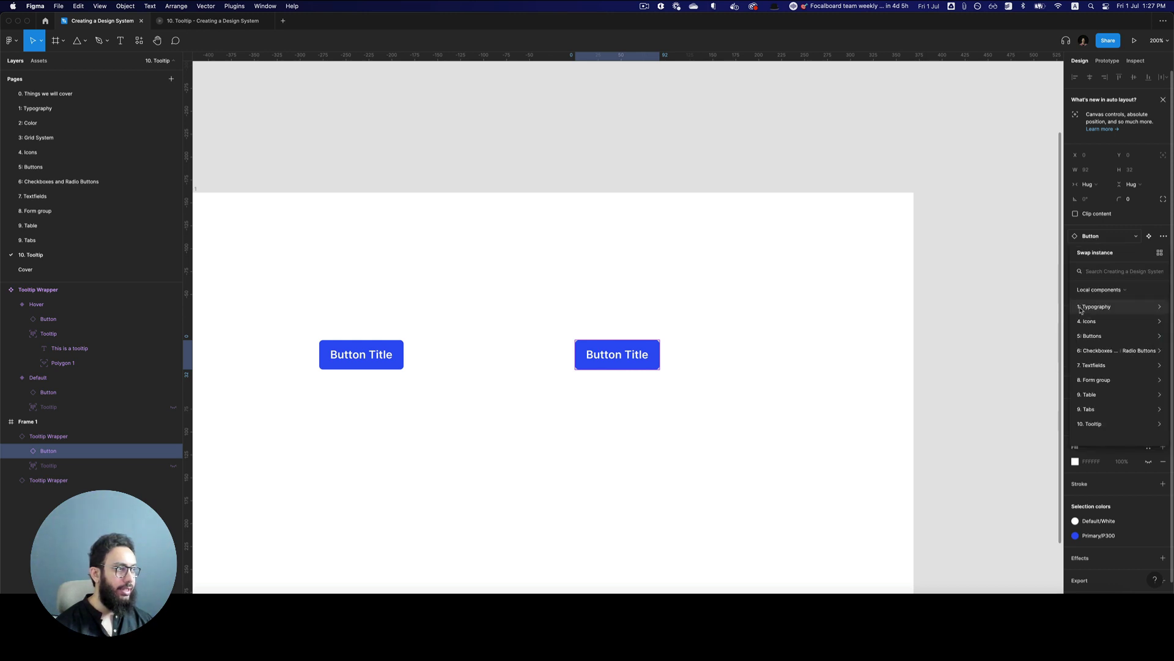
pyautogui.click(1109, 238)
pyautogui.hotkey('shift', 'i')
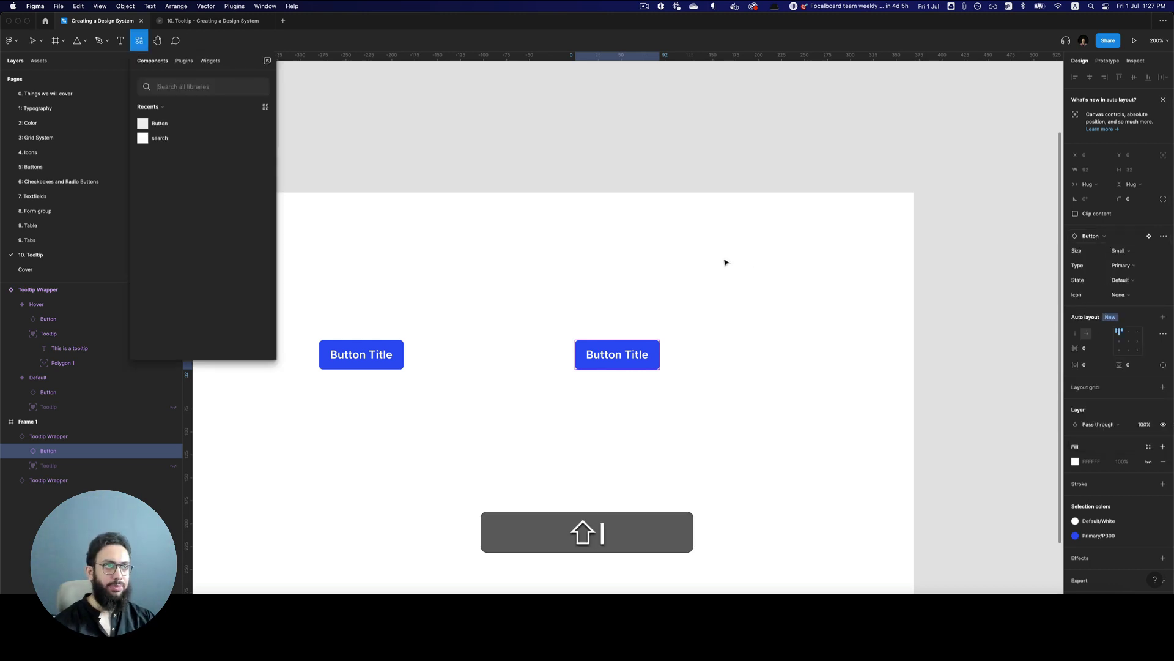
pyautogui.write('textfield')
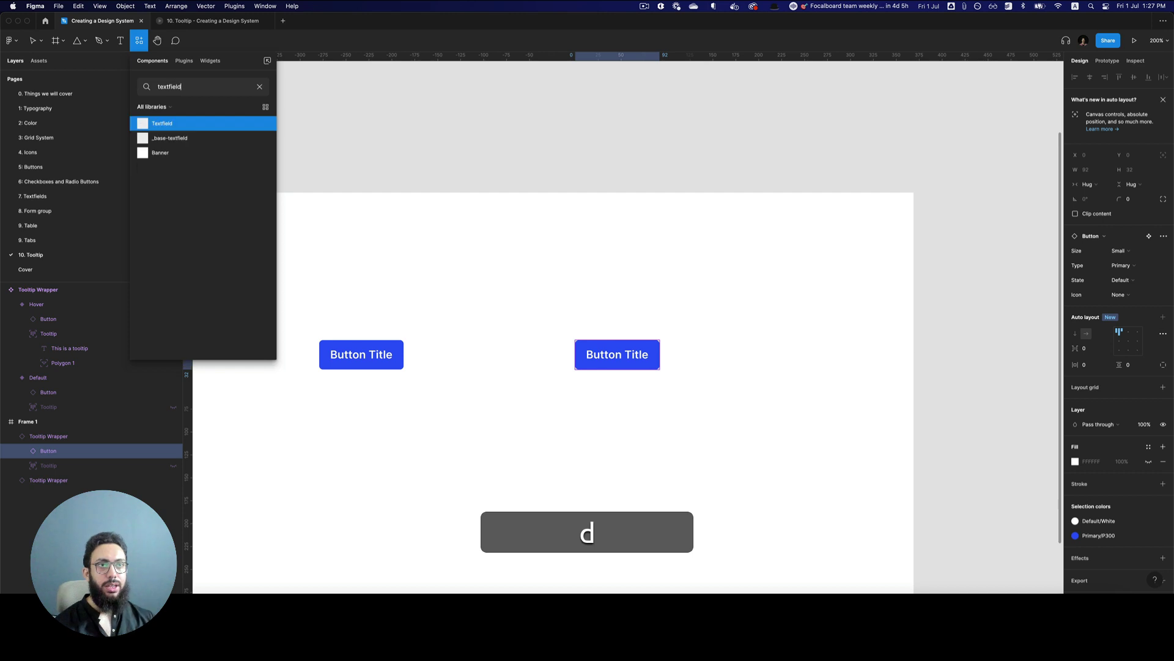
pyautogui.keyDown('alt'); pyautogui.click(243, 131); pyautogui.keyUp('alt')
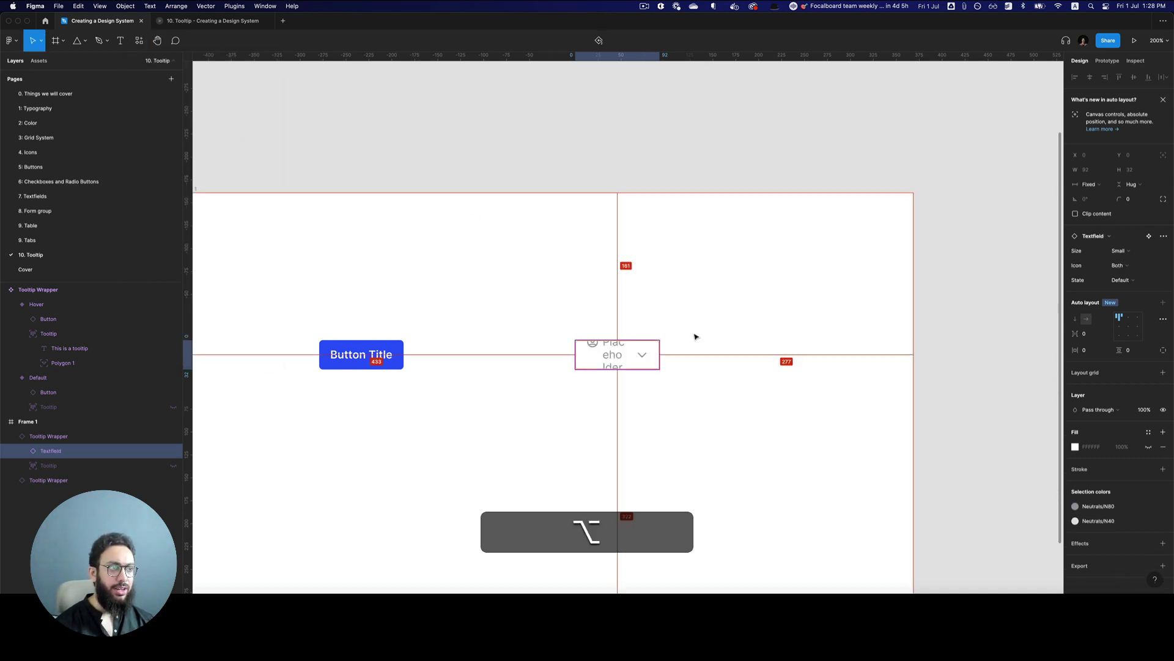
# Widen the wrapper copy and set the Textfield width to Fill container.
pyautogui.hotkey('shift', 'Return')
pyautogui.moveTo(658, 349); pyautogui.dragTo(768, 354)
pyautogui.click(698, 355)
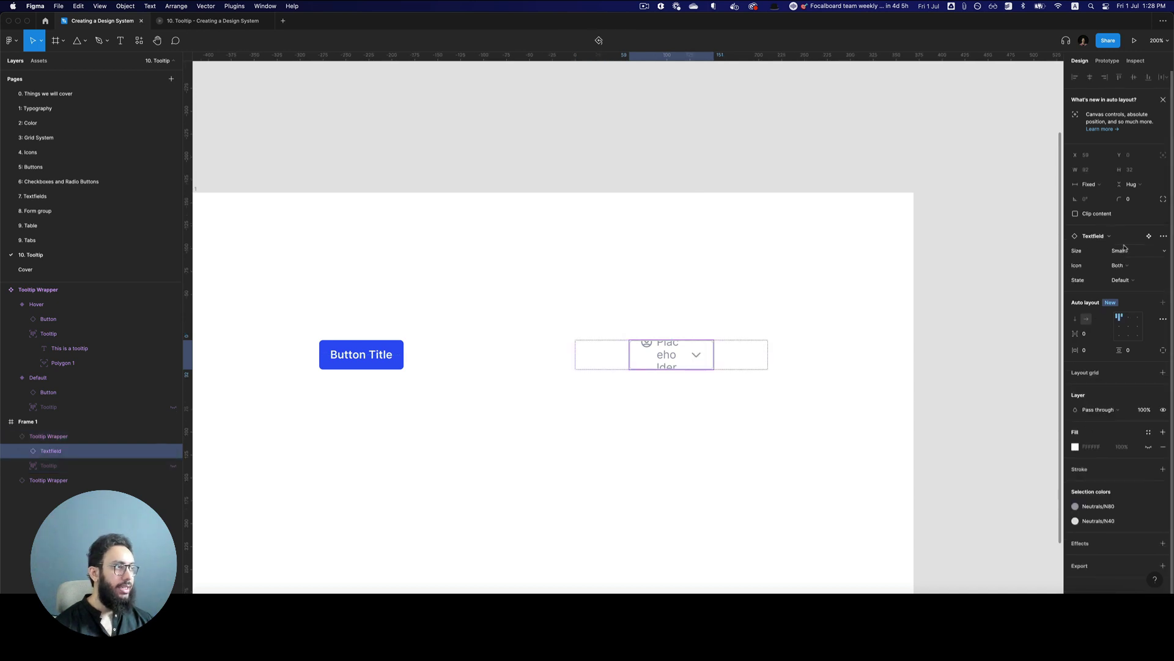
pyautogui.click(1102, 185)
pyautogui.click(1099, 208)
pyautogui.click(785, 321)
# Preview the prototype to confirm the textfield's hover tooltip appears.
pyautogui.press('super+alt+Return')
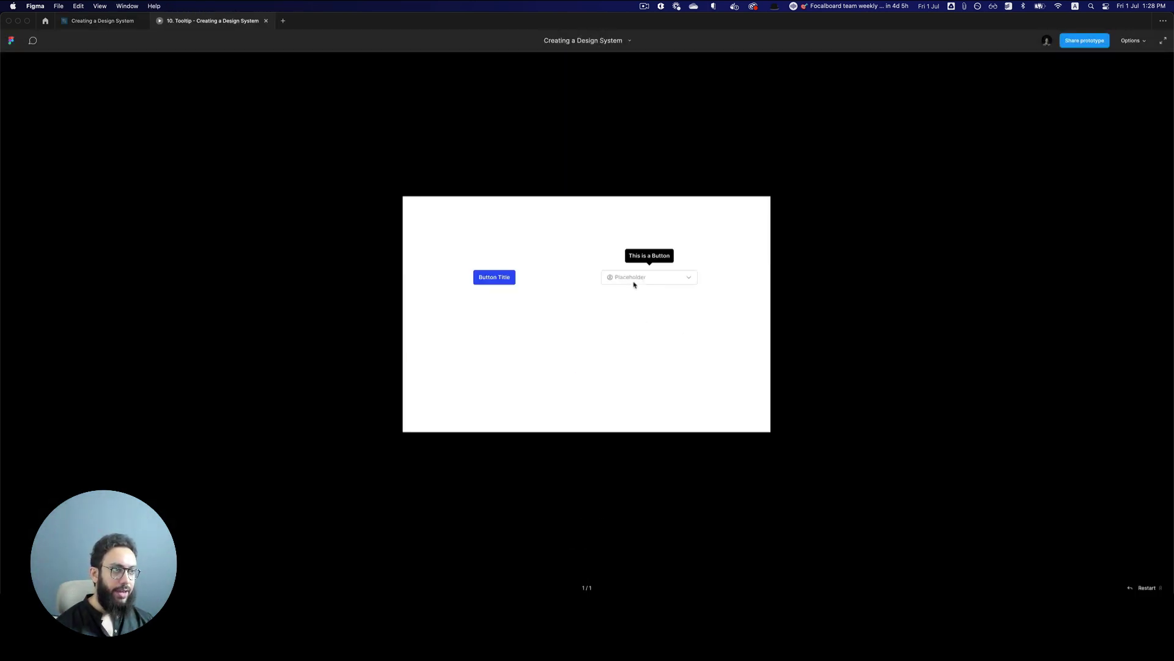
pyautogui.moveTo(640, 285)
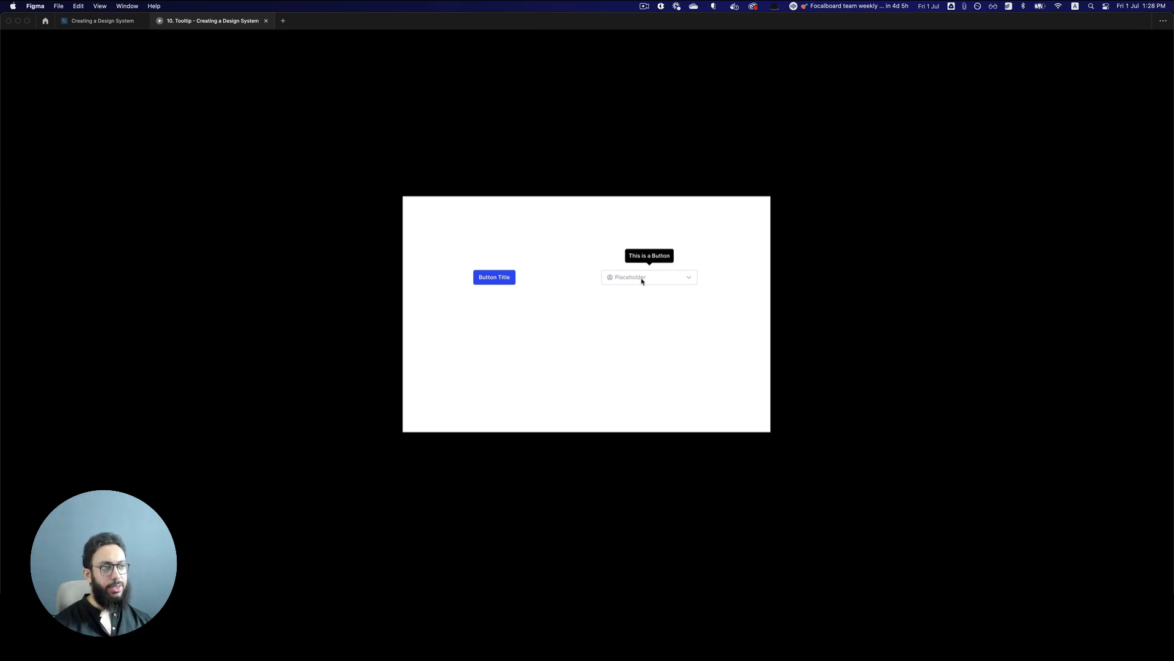
pyautogui.press('super+2')
pyautogui.moveTo(586, 291); pyautogui.dragTo(676, 282)
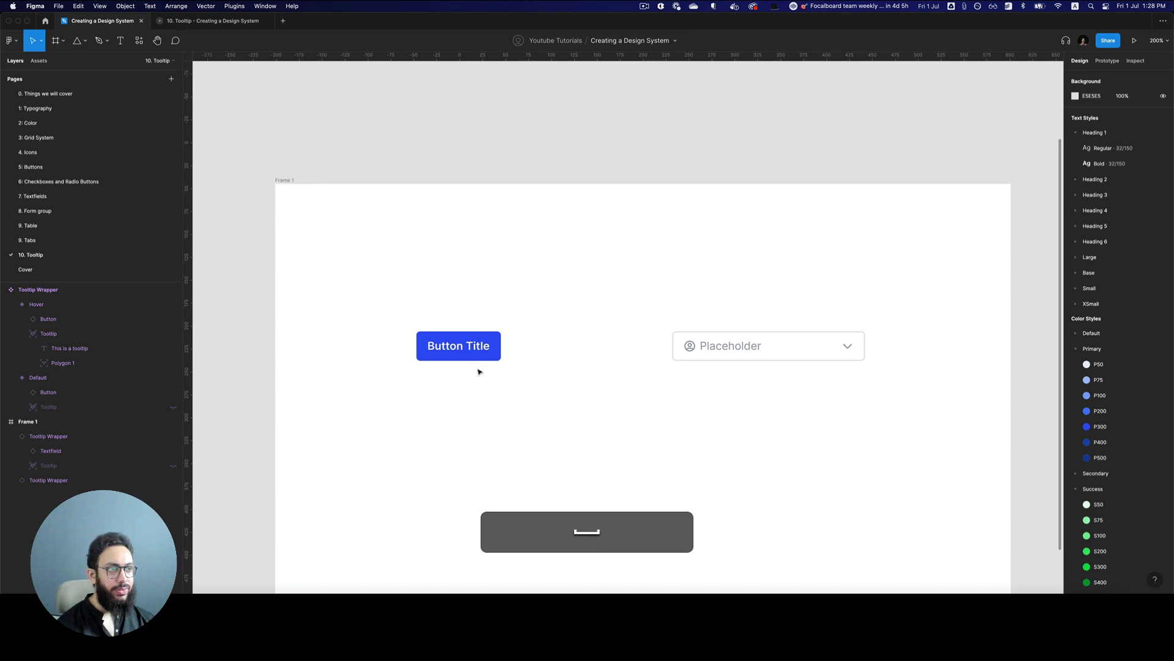
# Duplicate the button's Tooltip Wrapper below it and swap the copy's nested button for the Tab component.
pyautogui.click(462, 349)
pyautogui.moveTo(461, 348); pyautogui.dragTo(462, 457)
pyautogui.doubleClick(462, 457)
pyautogui.click(1110, 238)
pyautogui.write('tab')
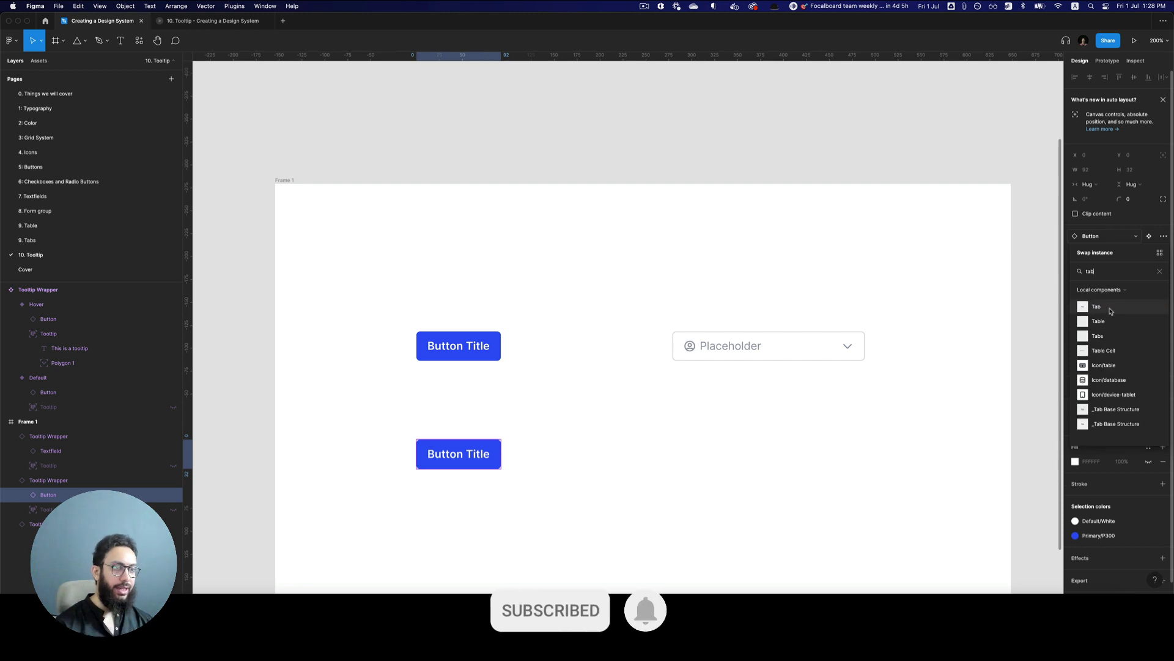
pyautogui.click(1110, 309)
# Check the Tab's hover tooltip in the prototype, then return to the design file at 100% zoom.
pyautogui.press('super+3')
pyautogui.moveTo(490, 336)
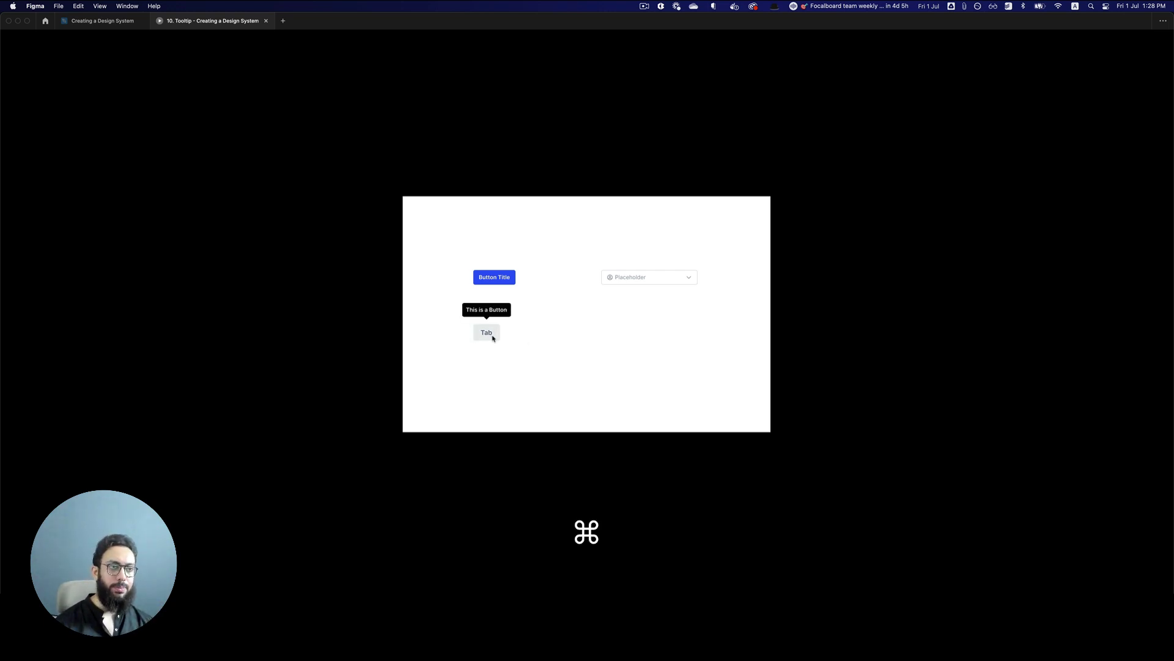
pyautogui.press('super+2')
pyautogui.click(581, 343)
pyautogui.press('z')
pyautogui.keyDown('alt'); pyautogui.click(578, 338); pyautogui.keyUp('alt')
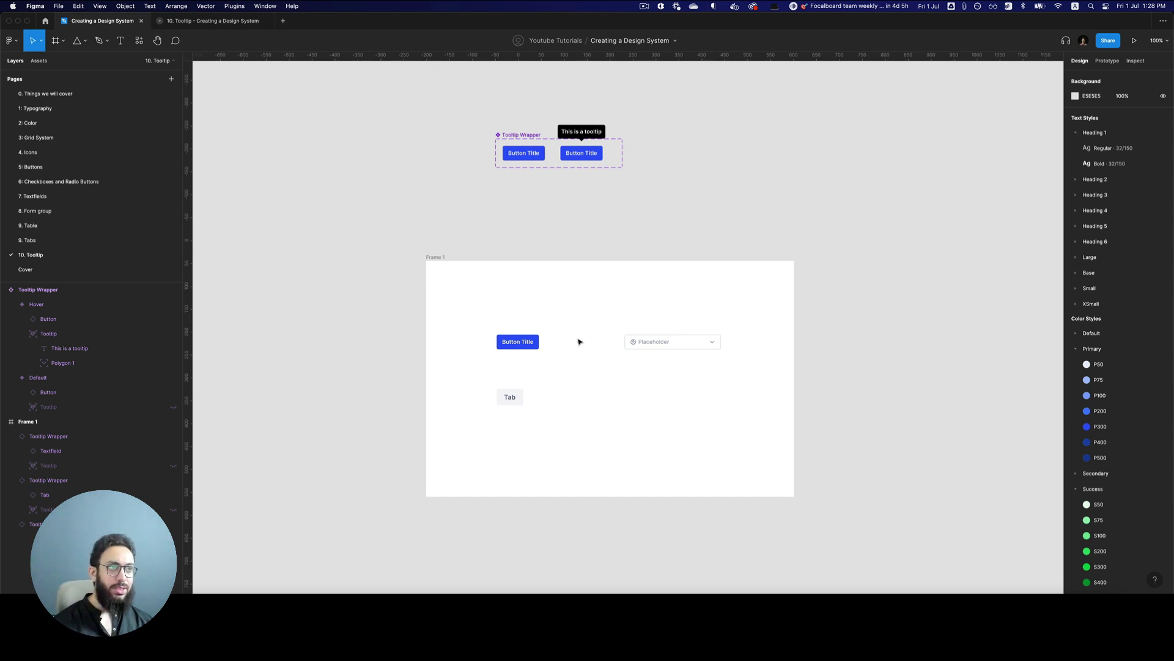
# Add a variant property named Direction to the Tooltip Wrapper component set.
pyautogui.scroll(5, 591, 279)
pyautogui.click(591, 279)
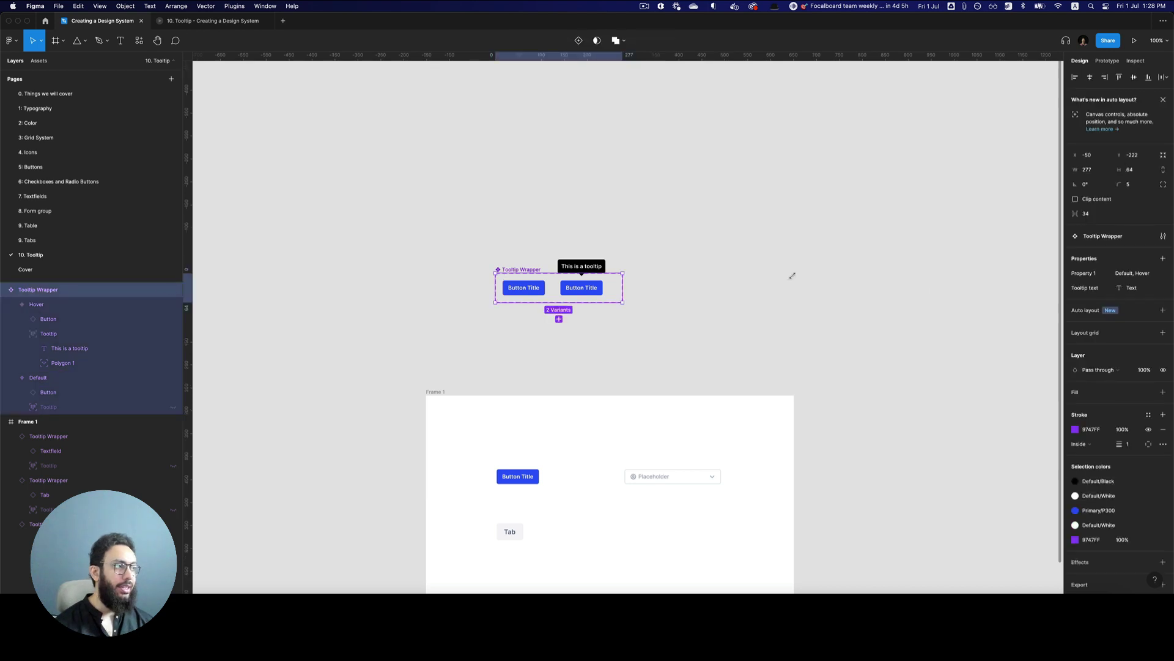
pyautogui.click(1164, 237)
pyautogui.click(1164, 237)
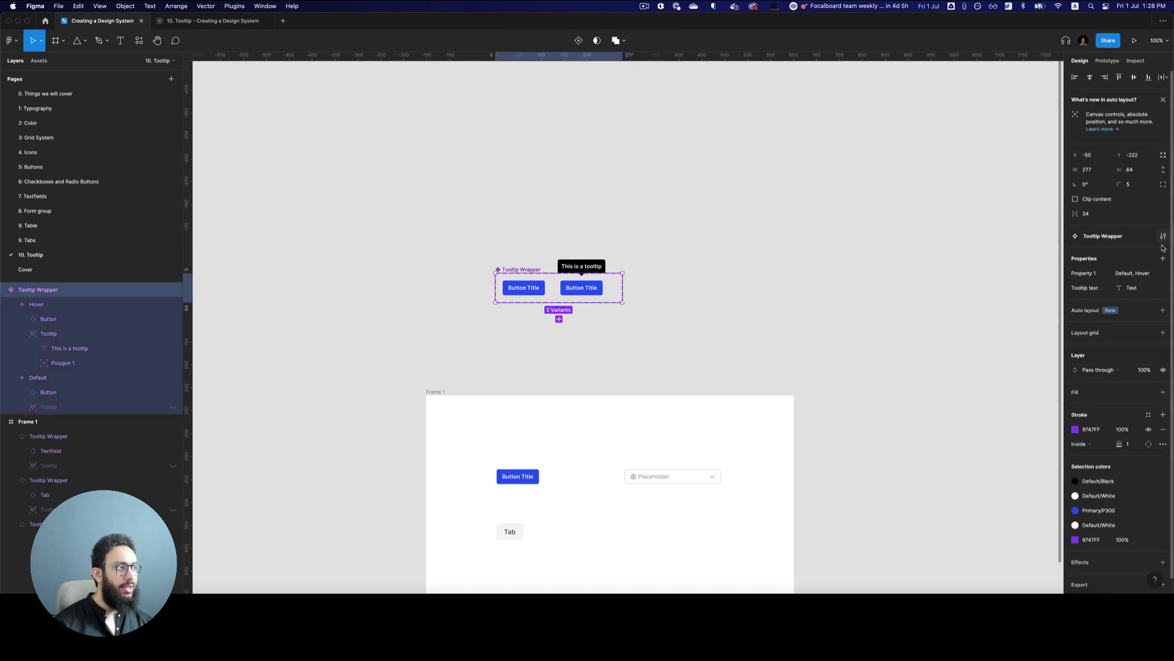
pyautogui.click(1162, 259)
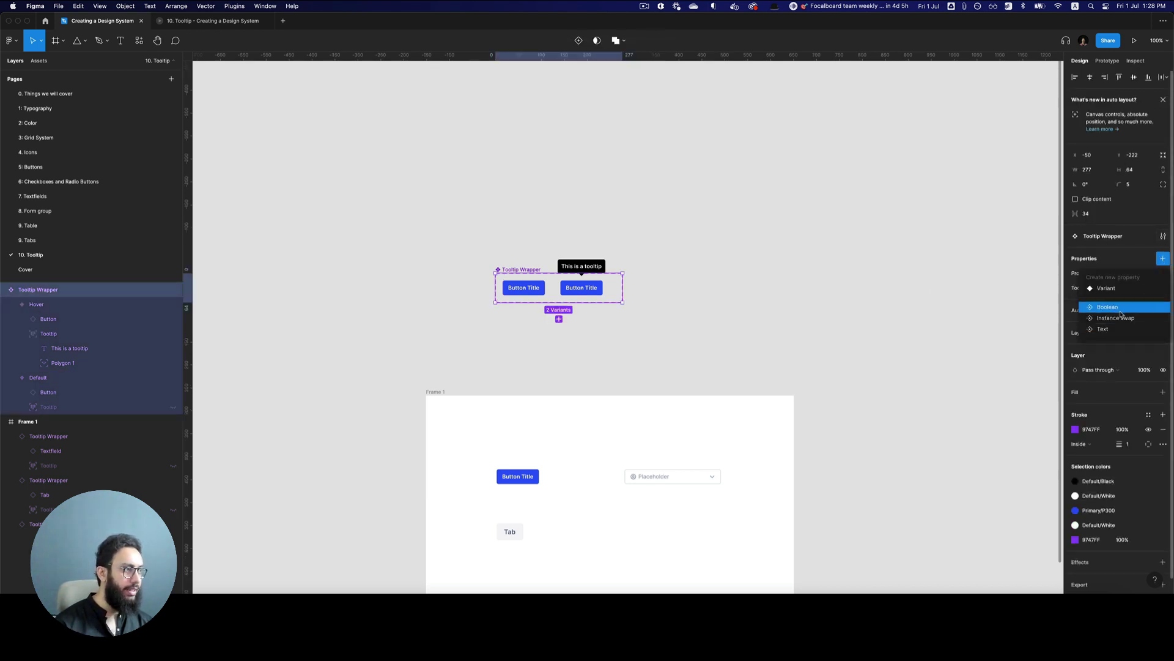
pyautogui.click(1124, 290)
pyautogui.press('shift')
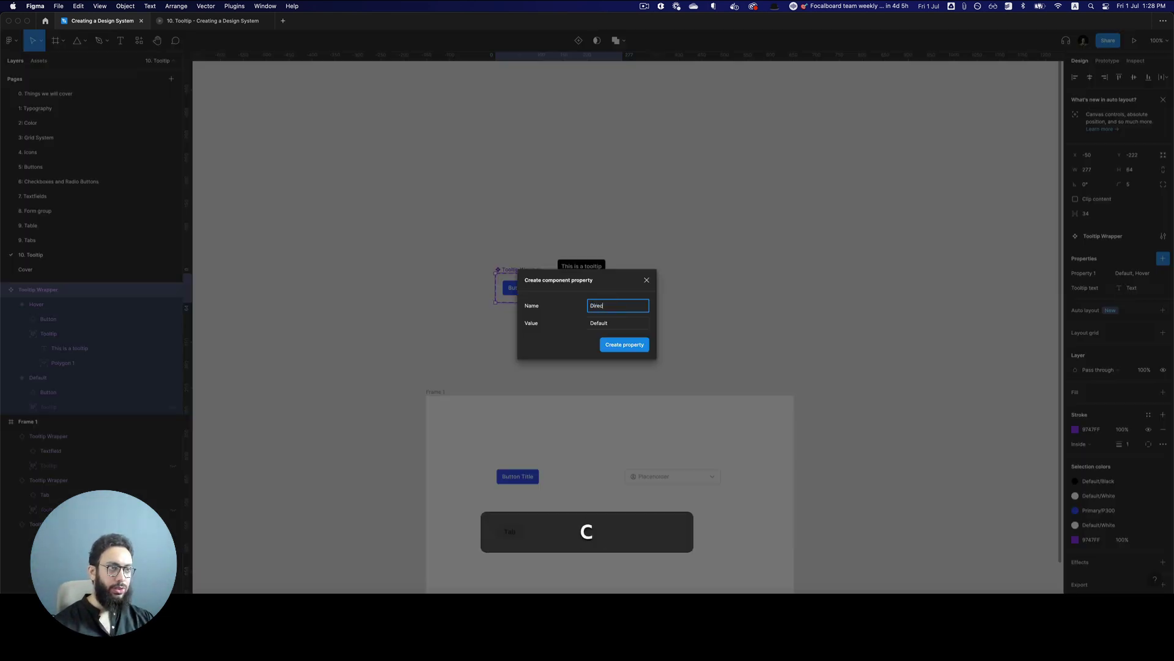
pyautogui.press('Return')
# Drag the component set's bottom edge down to make room for more variants.
pyautogui.press('z')
pyautogui.click(536, 303)
pyautogui.moveTo(580, 302); pyautogui.dragTo(575, 415)
pyautogui.click(499, 267)
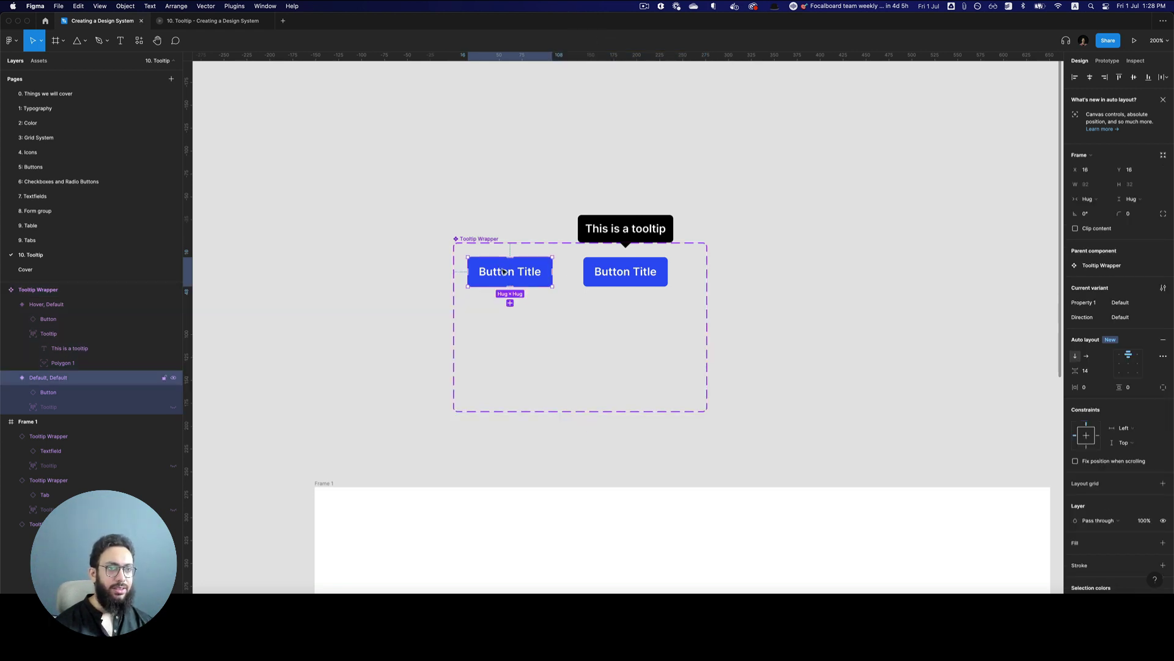
# Duplicate the Default and Hover variants below the originals and set their Direction to Right.
pyautogui.press('alt')
pyautogui.keyDown('alt'); pyautogui.keyDown('shift'); pyautogui.click(622, 270); pyautogui.keyUp('shift'); pyautogui.keyUp('alt')
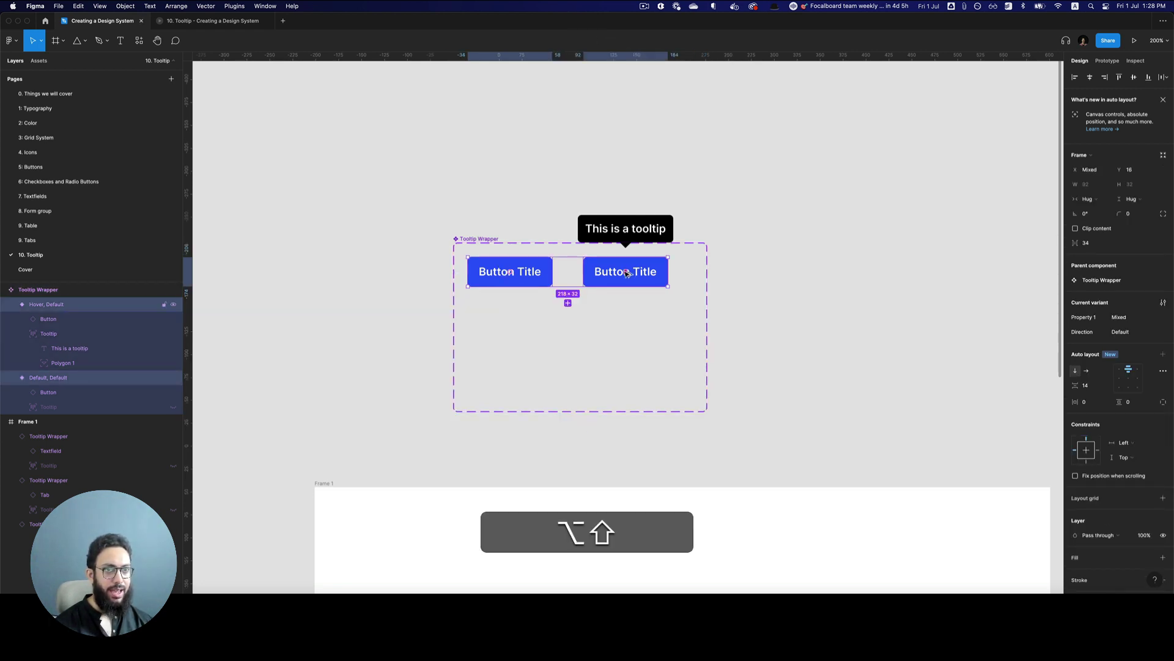
pyautogui.moveTo(626, 274); pyautogui.dragTo(625, 361)
pyautogui.write('Right')
pyautogui.press('Return')
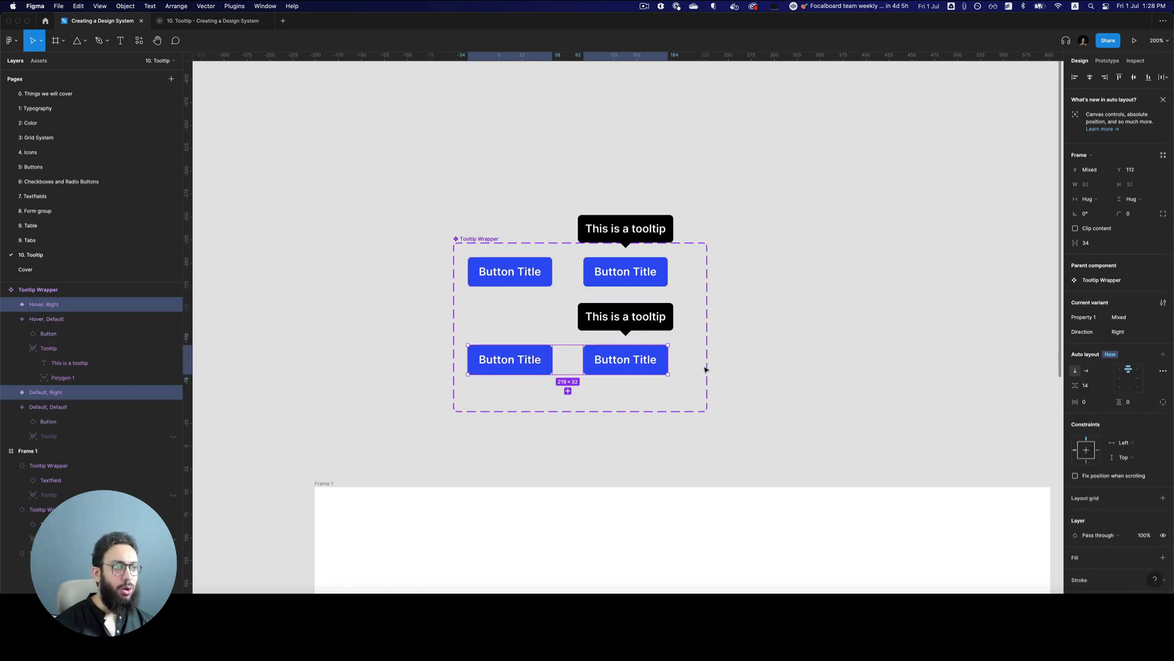
# Rotate the Hover, Right tooltip's pointer 90° to point left, centred just outside its left edge.
pyautogui.doubleClick(652, 318)
pyautogui.press('z')
pyautogui.click(622, 318)
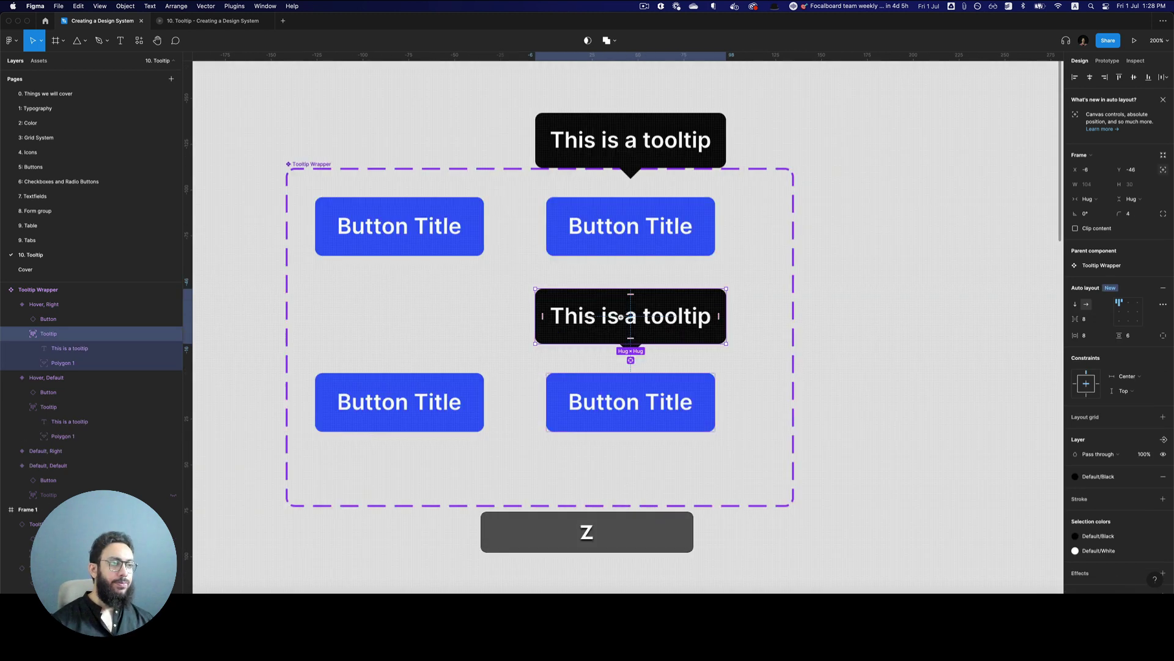
pyautogui.click(622, 317)
pyautogui.doubleClick(636, 379)
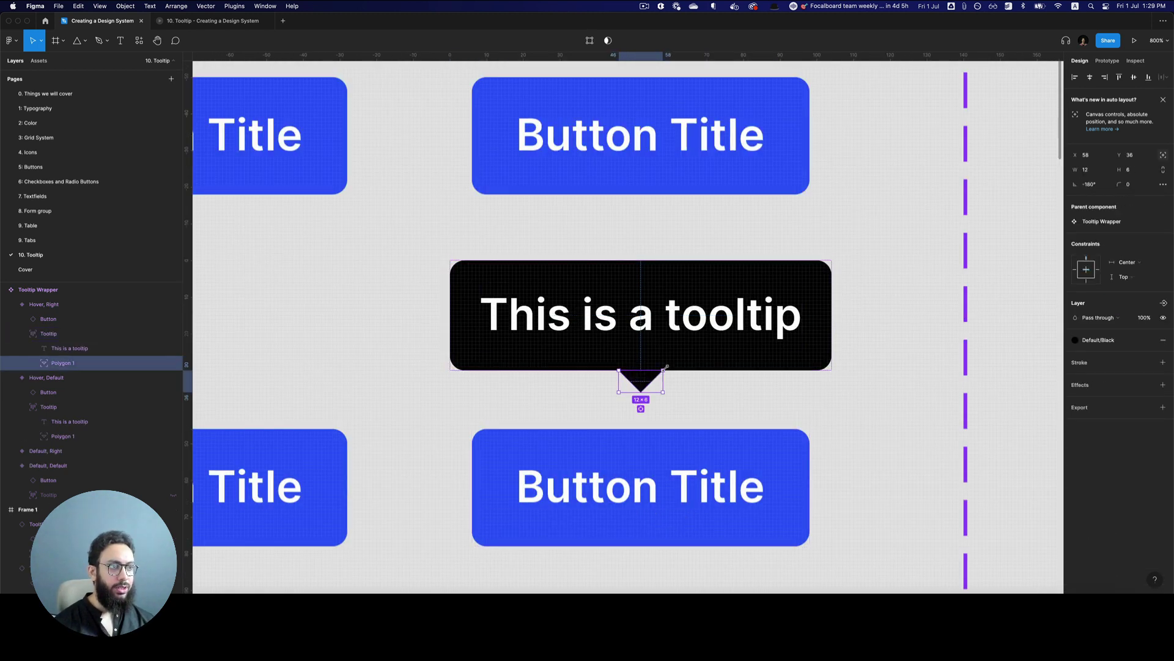
pyautogui.moveTo(667, 370); pyautogui.dragTo(655, 413)
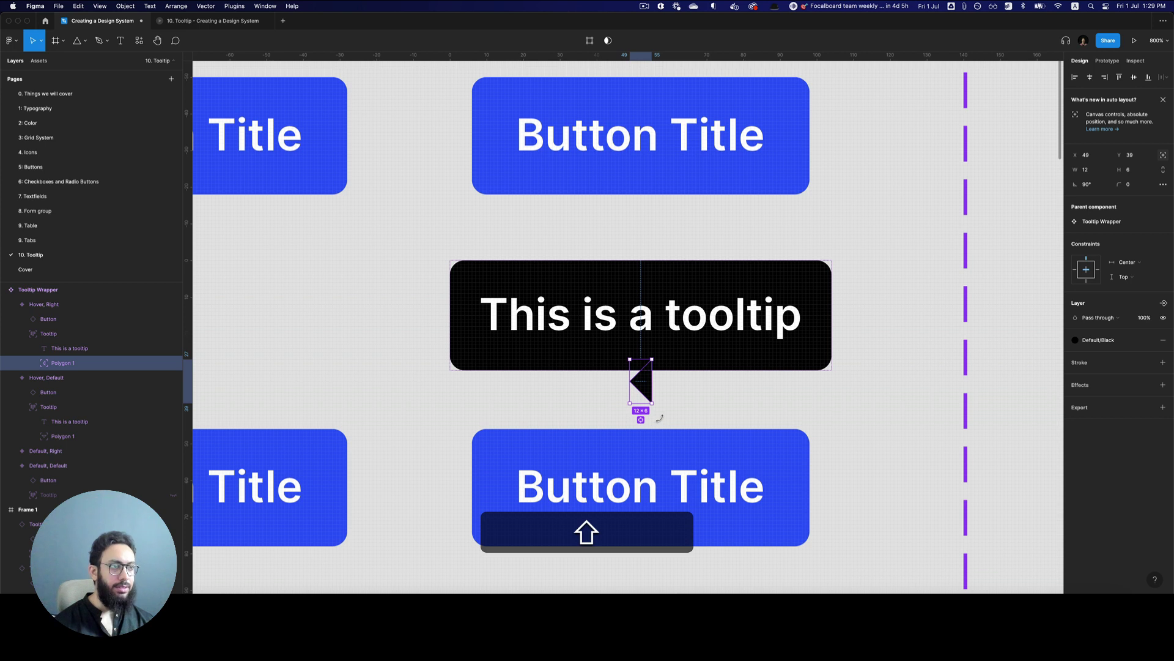
pyautogui.hotkey('alt', 'shift', 'a')
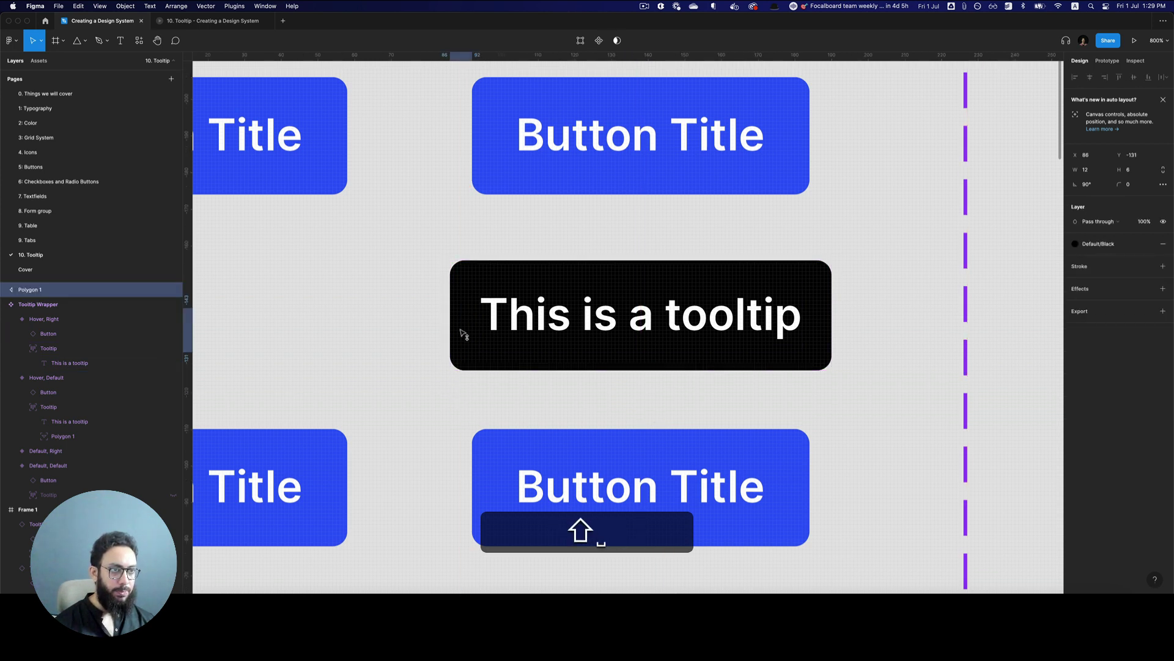
pyautogui.press('alt+super+v')
pyautogui.hotkey('shift', 'Left')
pyautogui.press('Right')
pyautogui.press('Right')
pyautogui.hotkey('alt', 'z')
pyautogui.keyDown('alt'); pyautogui.click(539, 376); pyautogui.keyUp('alt')
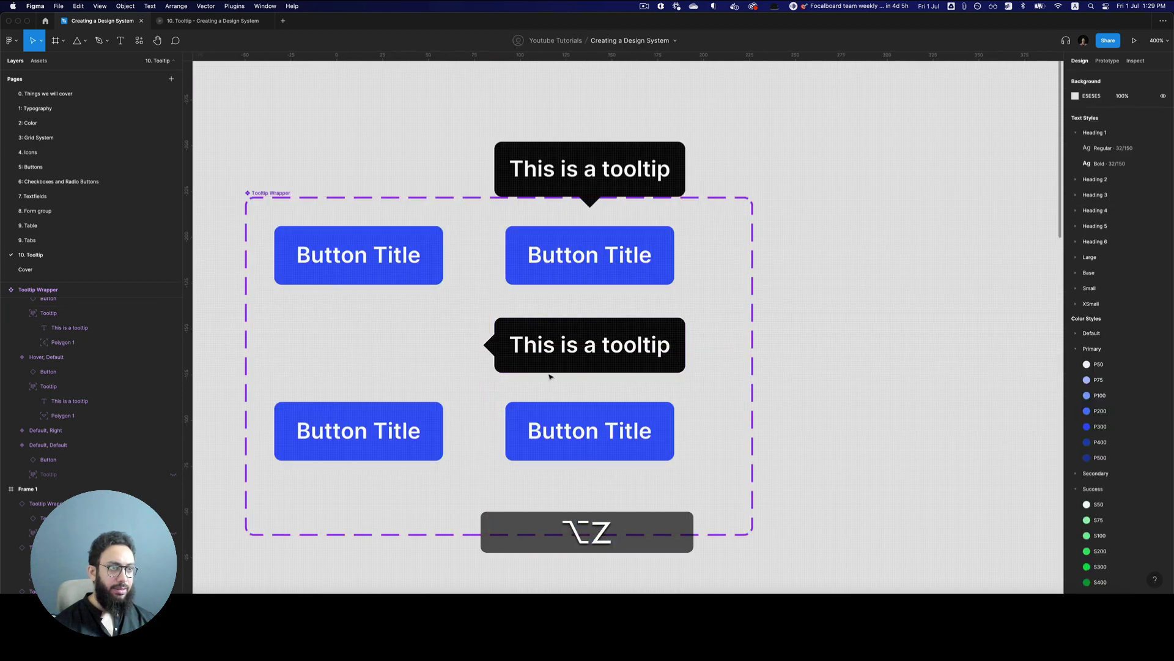
# Position the tooltip vertically centred just right of the Hover, Right button.
pyautogui.click(556, 358)
pyautogui.hotkey('alt', 'l')
pyautogui.moveTo(556, 357); pyautogui.dragTo(759, 438)
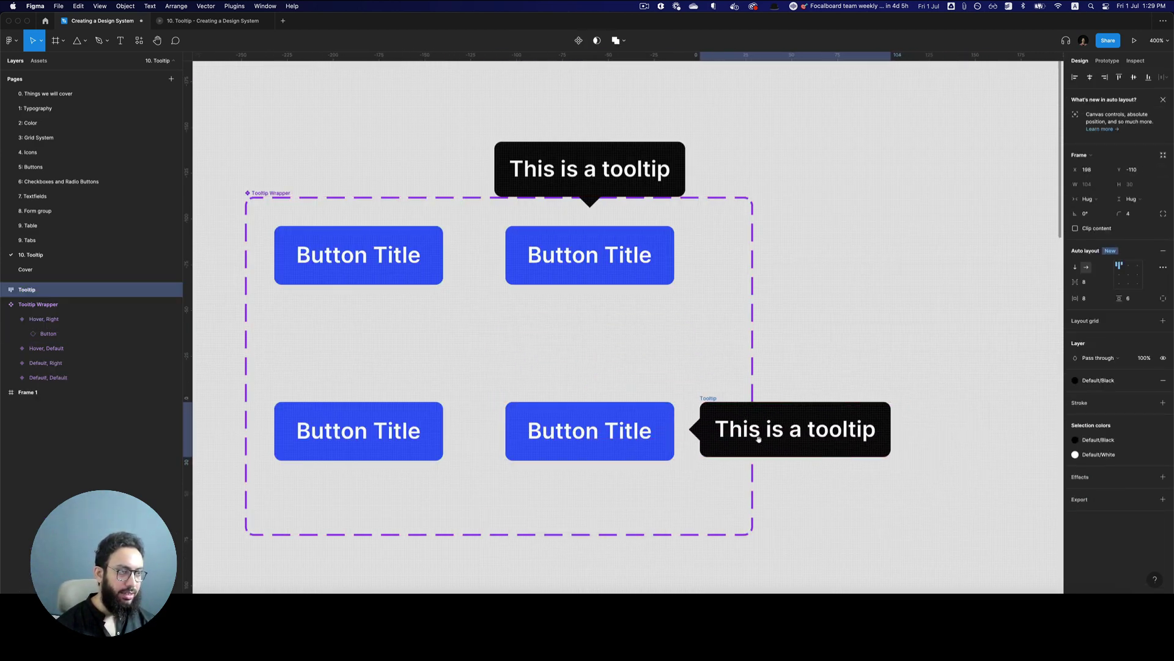
pyautogui.press('super+z')
pyautogui.moveTo(614, 367); pyautogui.dragTo(787, 448)
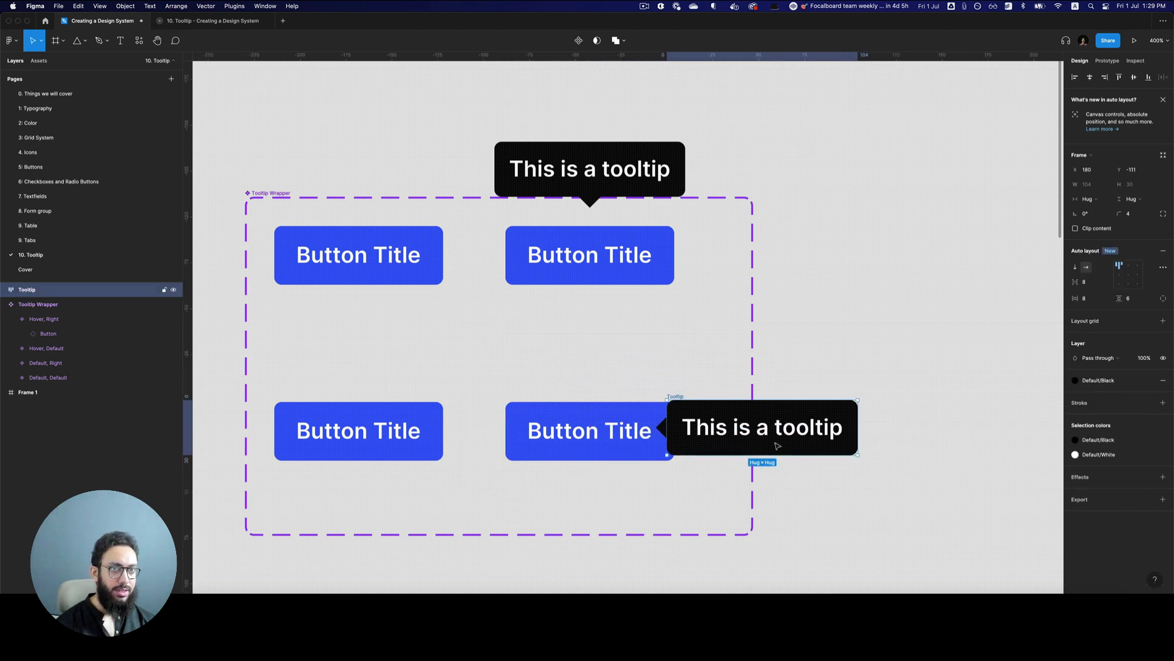
pyautogui.press('cmd+z')
pyautogui.hotkey('shift', 'Right')
pyautogui.hotkey('shift', 'Right')
pyautogui.hotkey('shift', 'Right')
pyautogui.hotkey('shift', 'Right')
pyautogui.hotkey('shift', 'Right')
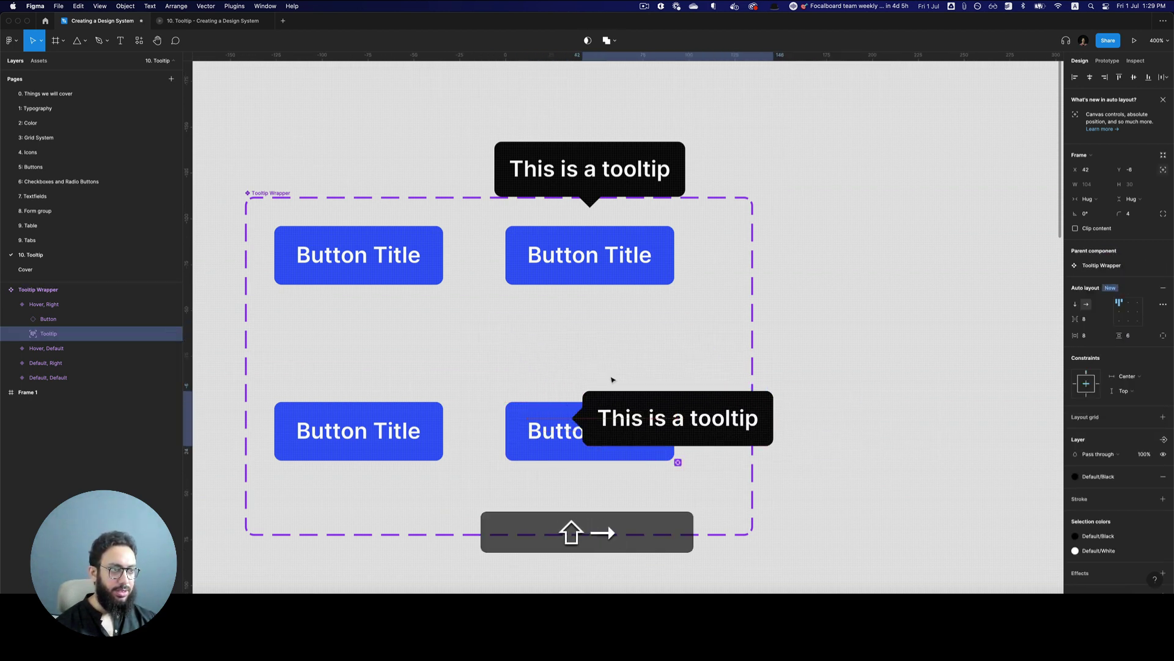
pyautogui.hotkey('shift', 'Right')
pyautogui.hotkey('shift', 'Right')
pyautogui.hotkey('alt', 'shift', 'v')
pyautogui.hotkey('shift', 'Right')
pyautogui.hotkey('shift', 'Right')
pyautogui.hotkey('shift', 'Right')
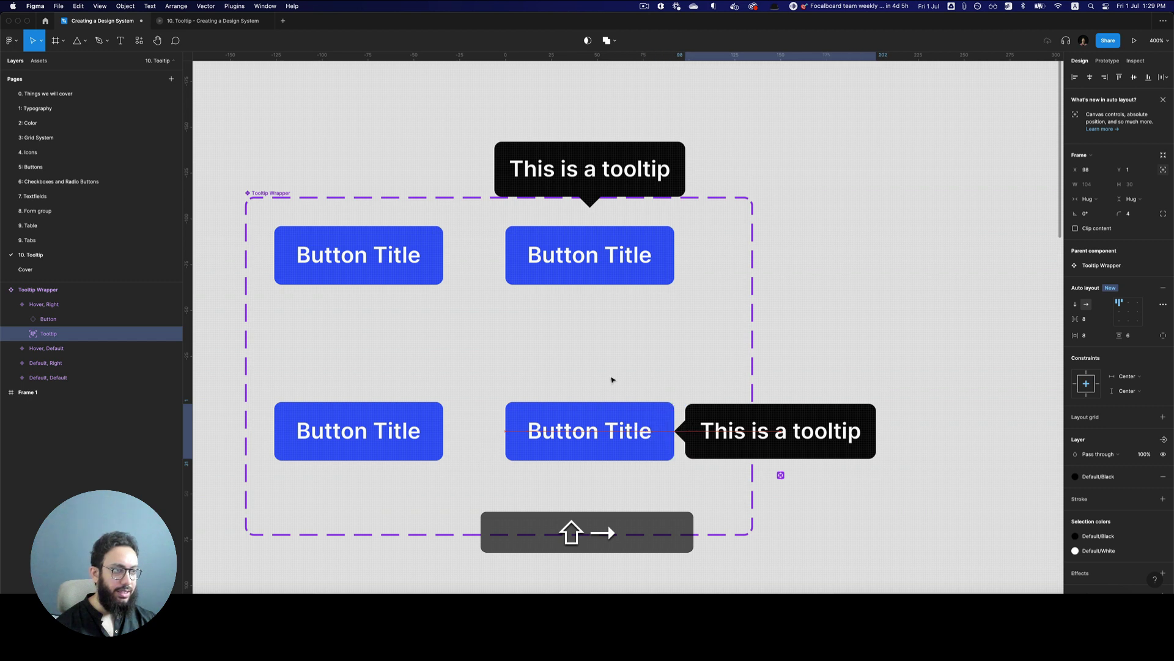
pyautogui.hotkey('shift', 'Right')
pyautogui.press('alt')
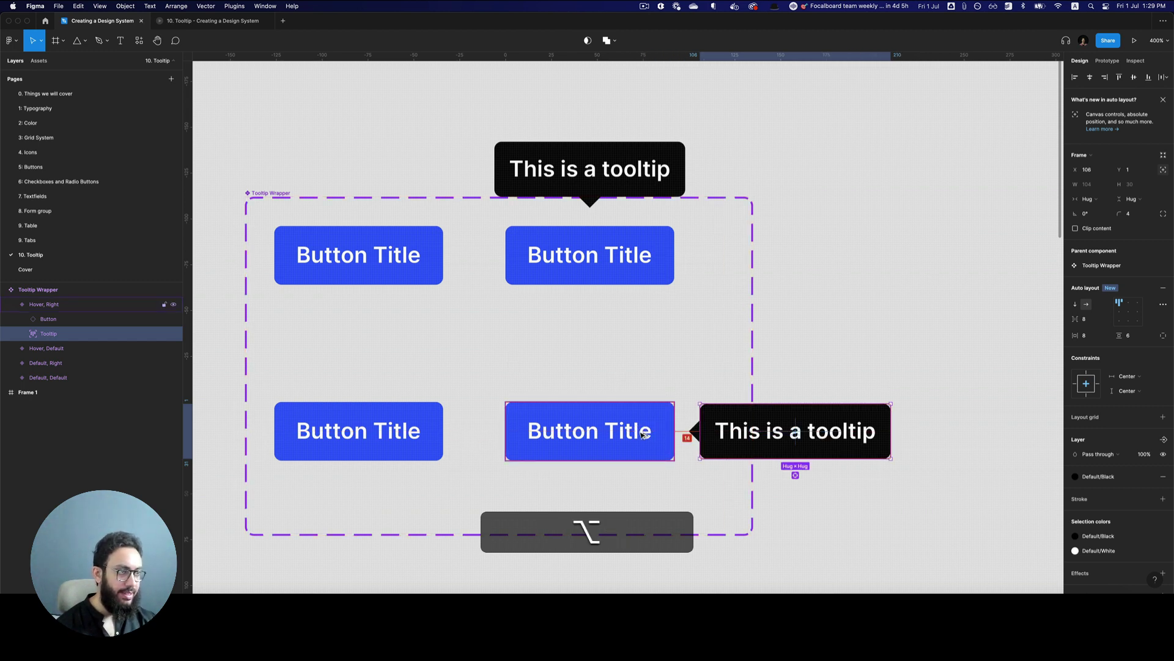
pyautogui.hotkey('alt', 'Right')
pyautogui.hotkey('alt', 'Right')
# Paste a copy of the tooltip into the Default, Right variant, delete the stray copy, and hide it.
pyautogui.press('cmd+c')
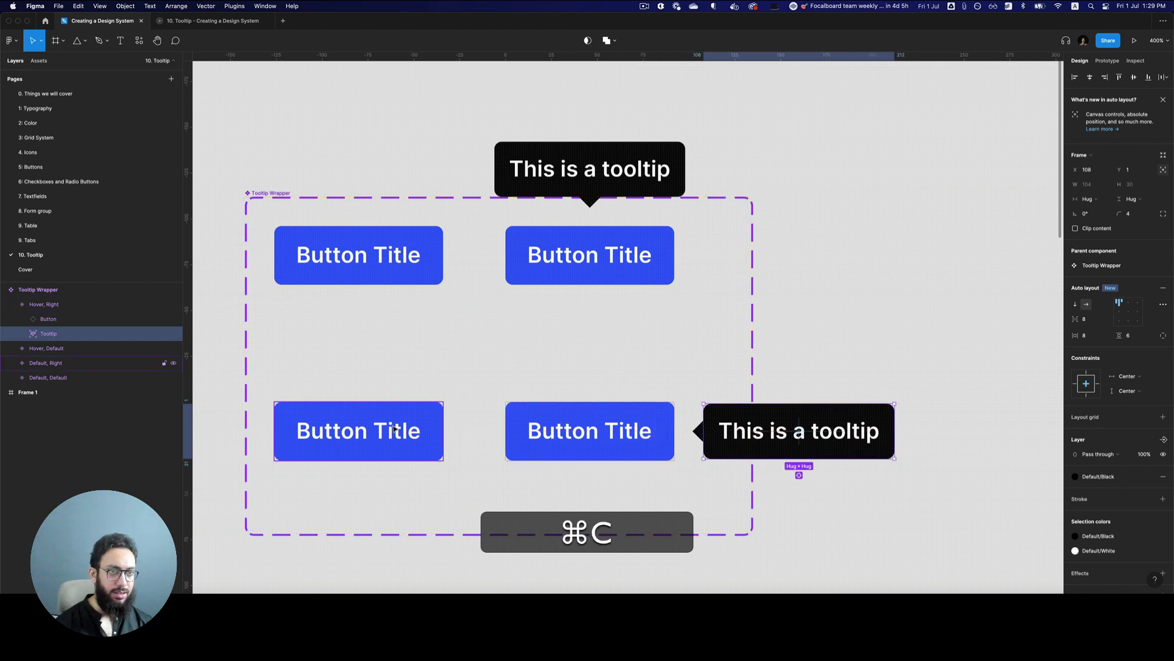
pyautogui.click(396, 430)
pyautogui.press('cmd+v')
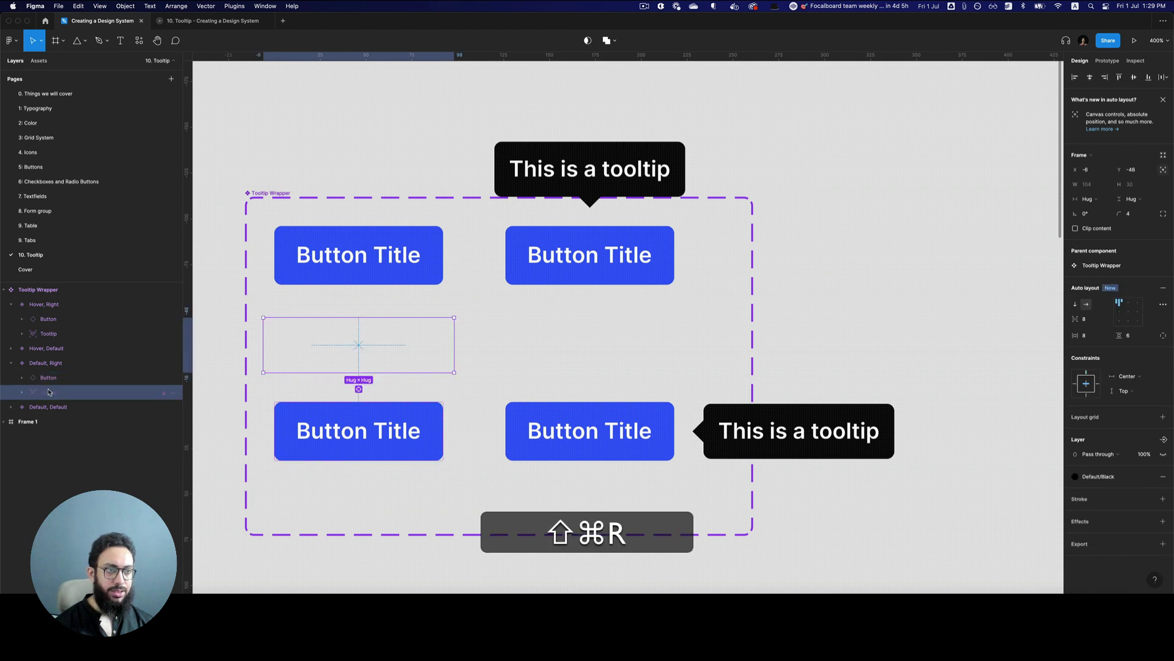
pyautogui.press('super+shift+r')
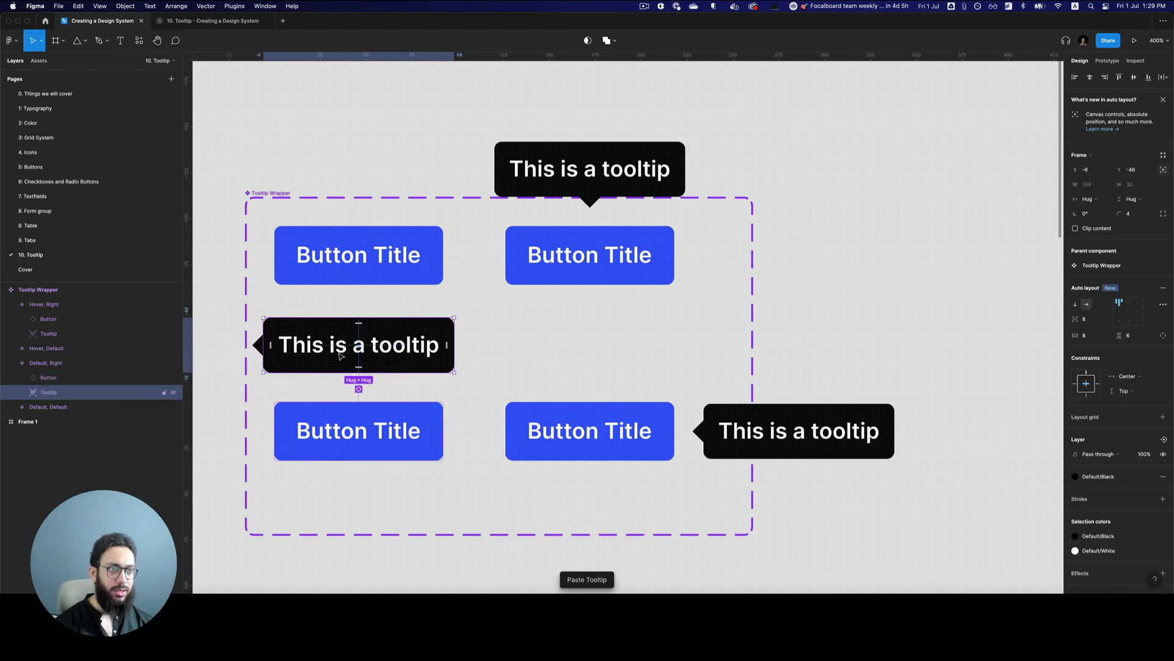
pyautogui.click(75, 367)
pyautogui.press('cmd+v')
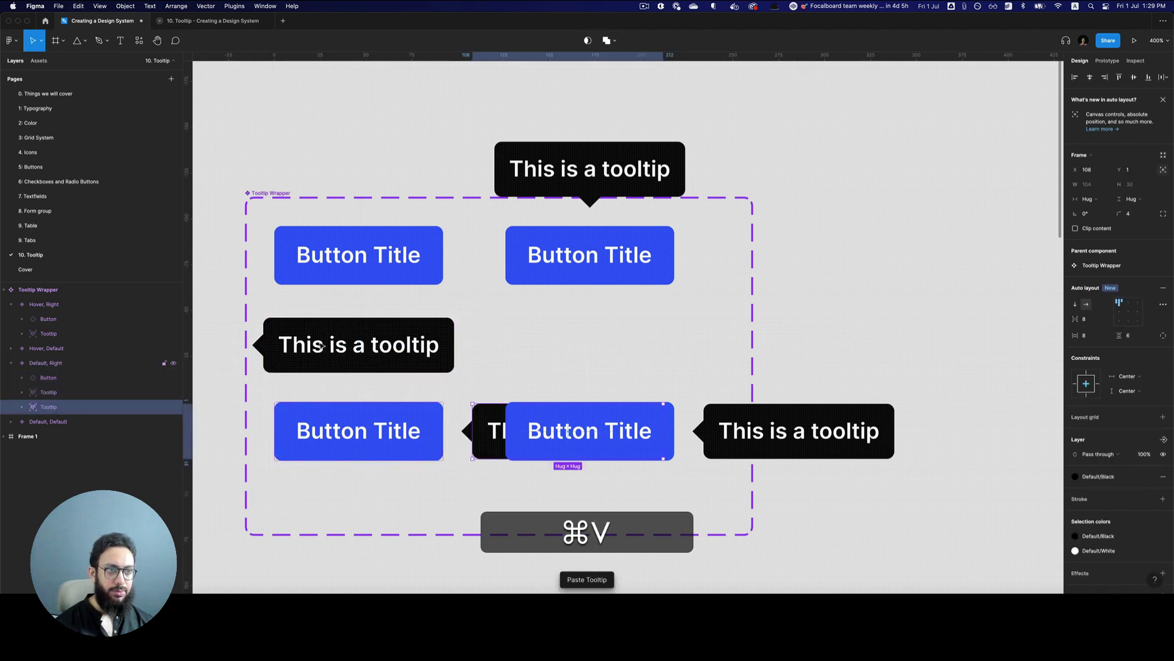
pyautogui.click(318, 347)
pyautogui.press('BackSpace')
pyautogui.click(478, 423)
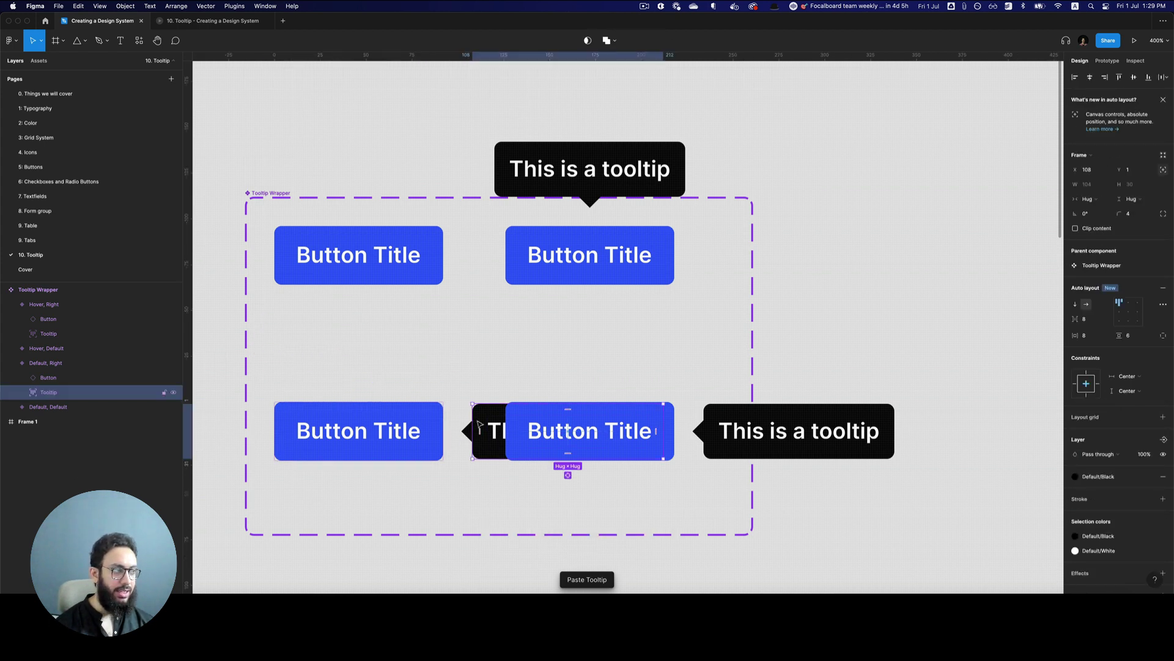
pyautogui.press('shift+cmd+h')
pyautogui.click(866, 314)
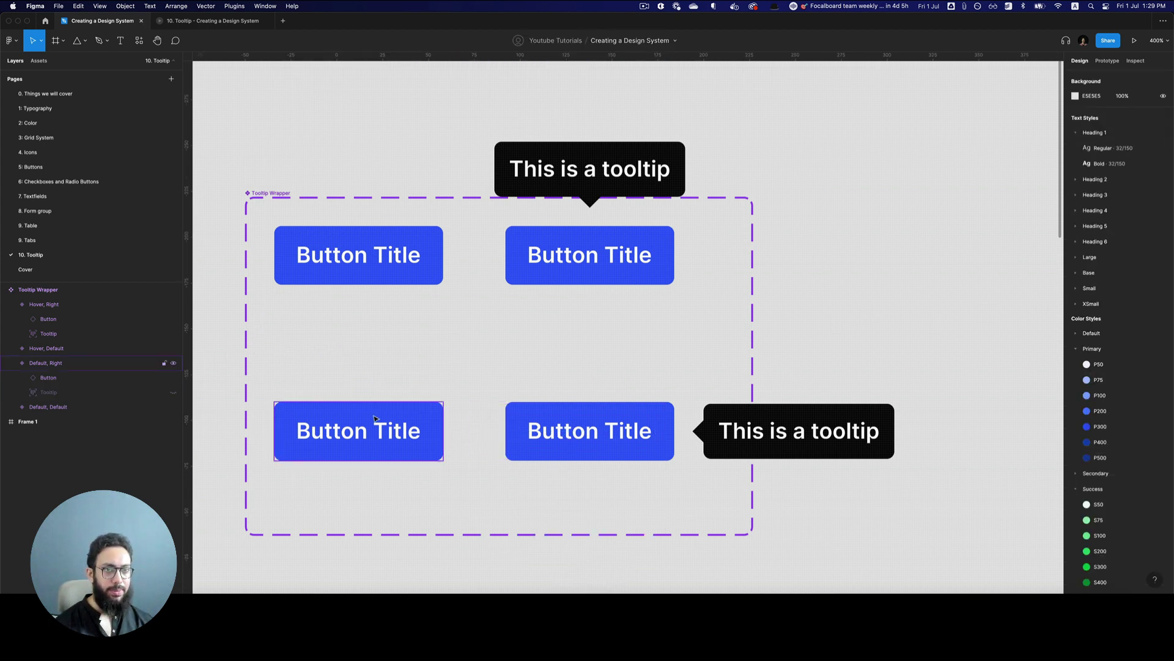
# Link Default, Right to Hover, Right with a While hovering interaction.
pyautogui.click(424, 435)
pyautogui.hotkey('shift', 'e')
pyautogui.moveTo(447, 433); pyautogui.dragTo(572, 438)
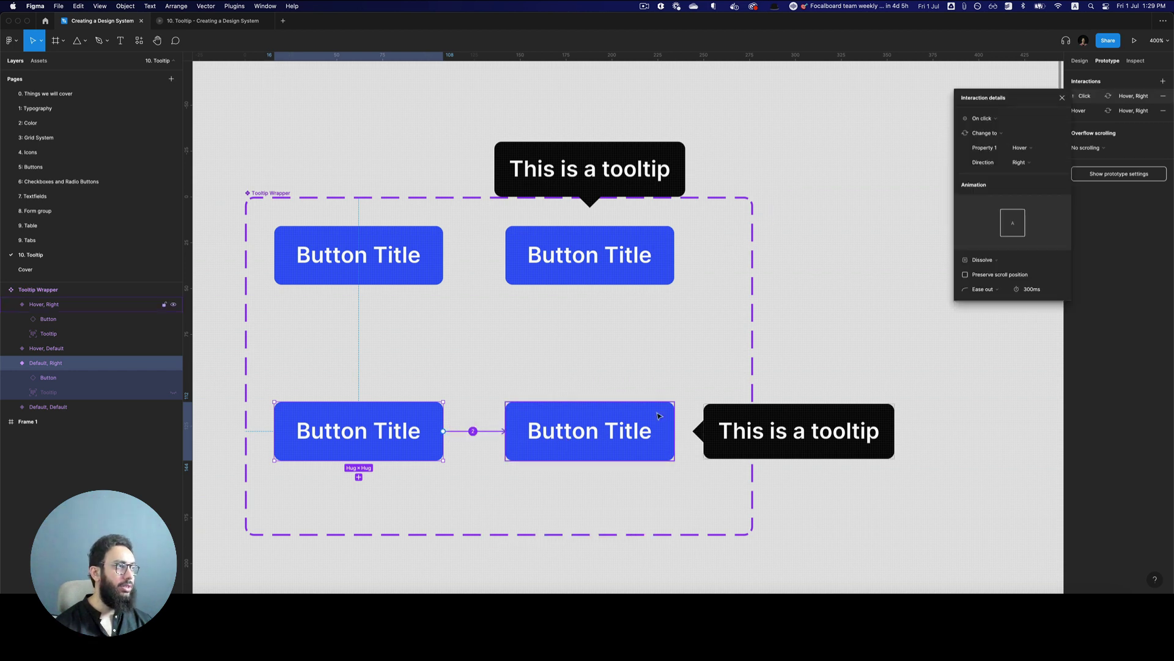
pyautogui.click(1164, 96)
pyautogui.click(1164, 96)
pyautogui.moveTo(443, 432); pyautogui.dragTo(578, 441)
pyautogui.click(985, 118)
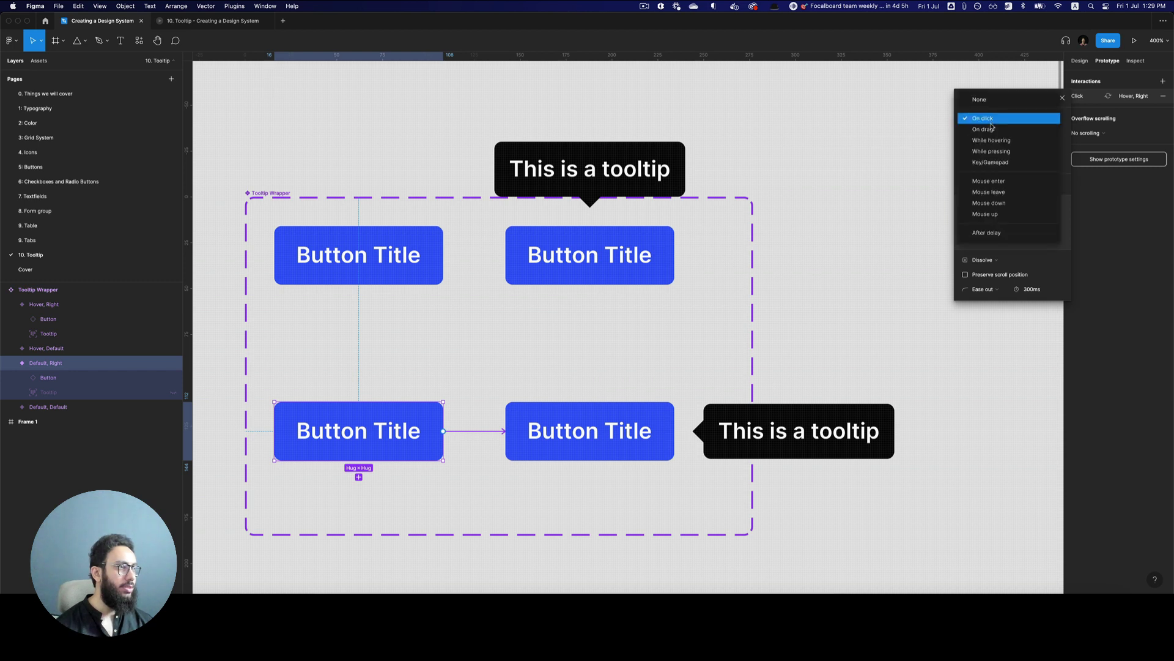
pyautogui.click(986, 150)
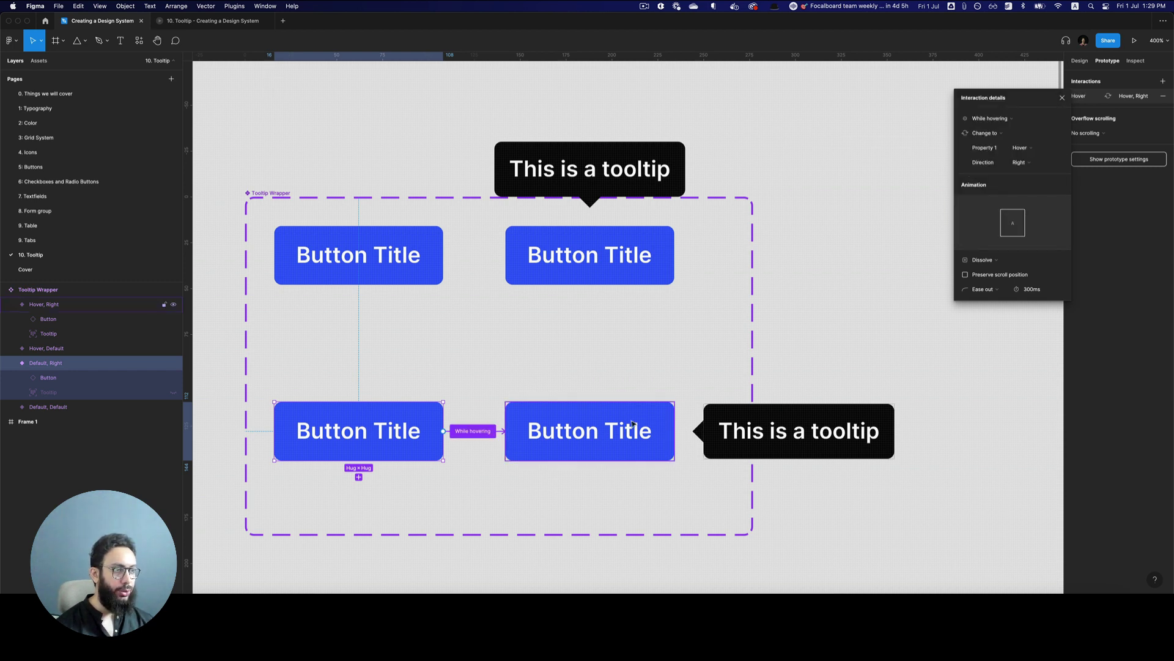
# Set Frame 1's three Tooltip Wrapper instances to Direction Right and open the prototype preview.
pyautogui.scroll(-12, 646, 397)
pyautogui.hotkey('alt', 'z')
pyautogui.keyDown('alt'); pyautogui.click(645, 396); pyautogui.keyUp('alt')
pyautogui.keyDown('alt'); pyautogui.click(644, 395); pyautogui.keyUp('alt')
pyautogui.moveTo(503, 319); pyautogui.dragTo(790, 456)
pyautogui.hotkey('shift', 'e')
pyautogui.click(1134, 296)
pyautogui.click(1135, 307)
pyautogui.press('super+3')
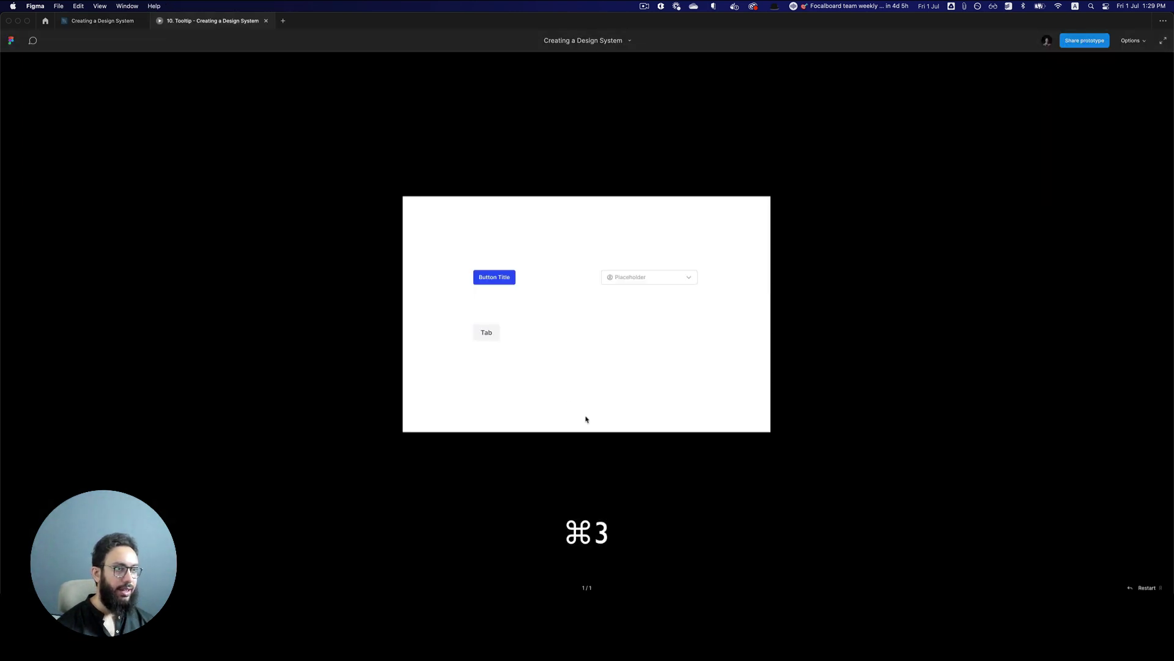
# Check the Tab's tooltip in the prototype, then return to the design file focused on the Tooltip Wrapper.
pyautogui.moveTo(501, 284)
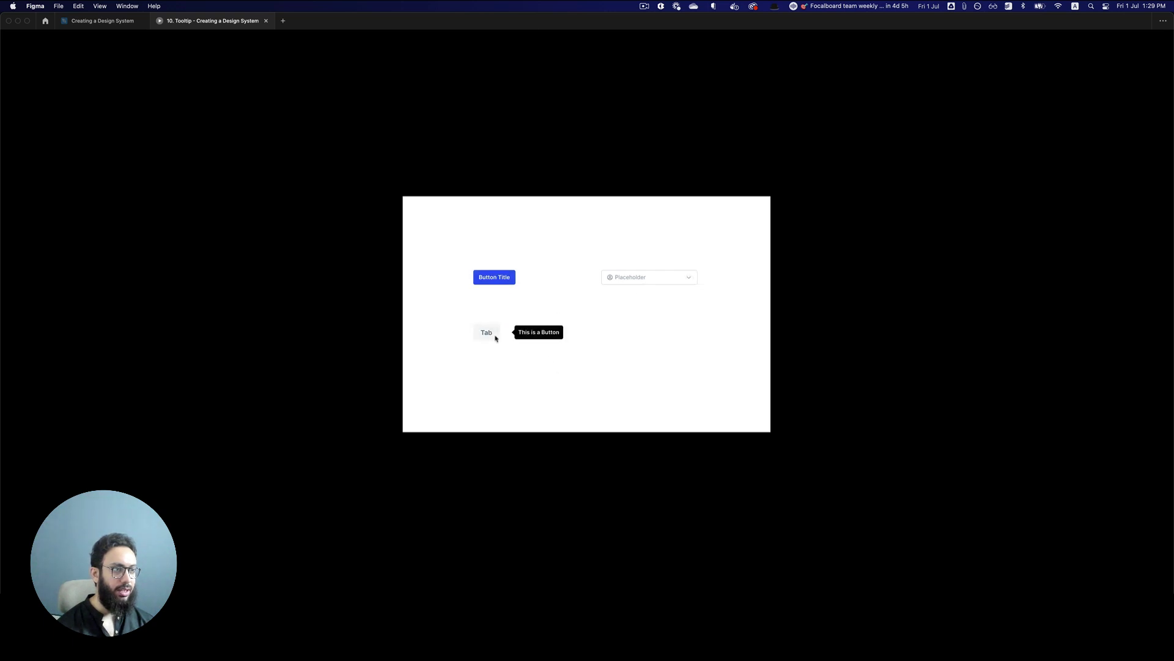
pyautogui.press('super+2')
pyautogui.press('z')
pyautogui.click(620, 435)
pyautogui.press('space')
pyautogui.moveTo(609, 143); pyautogui.dragTo(585, 454)
# Change the Default, Right to Hover, Right transition to Smart animate and preview it.
pyautogui.hotkey('shift', 'e')
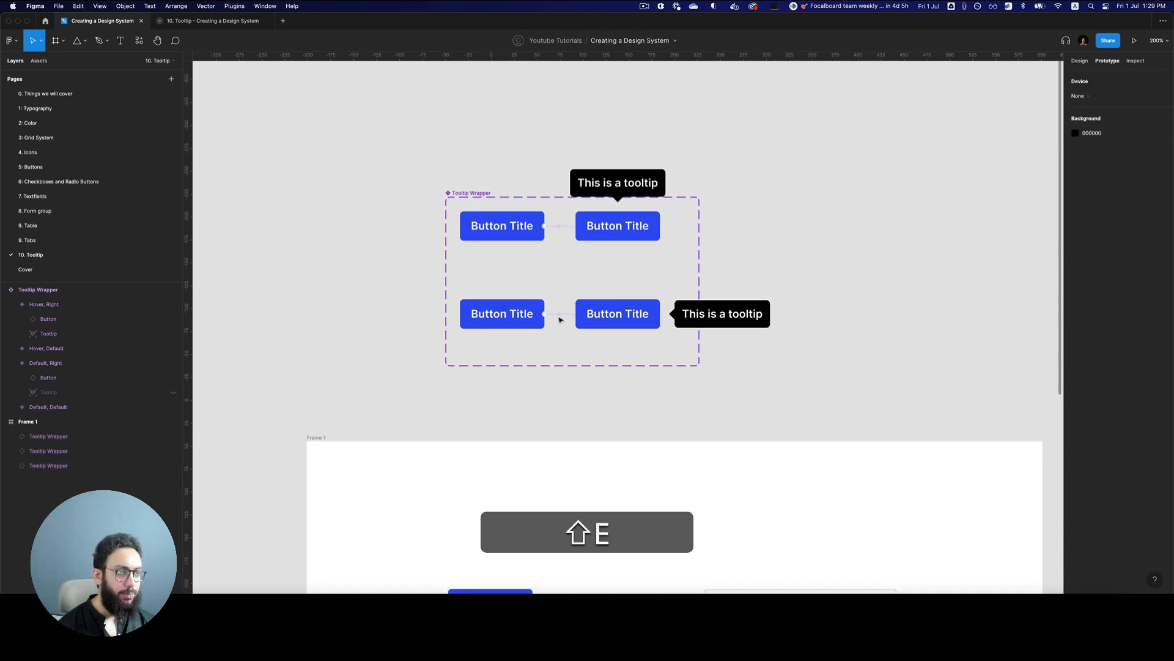
pyautogui.moveTo(544, 314); pyautogui.dragTo(581, 317)
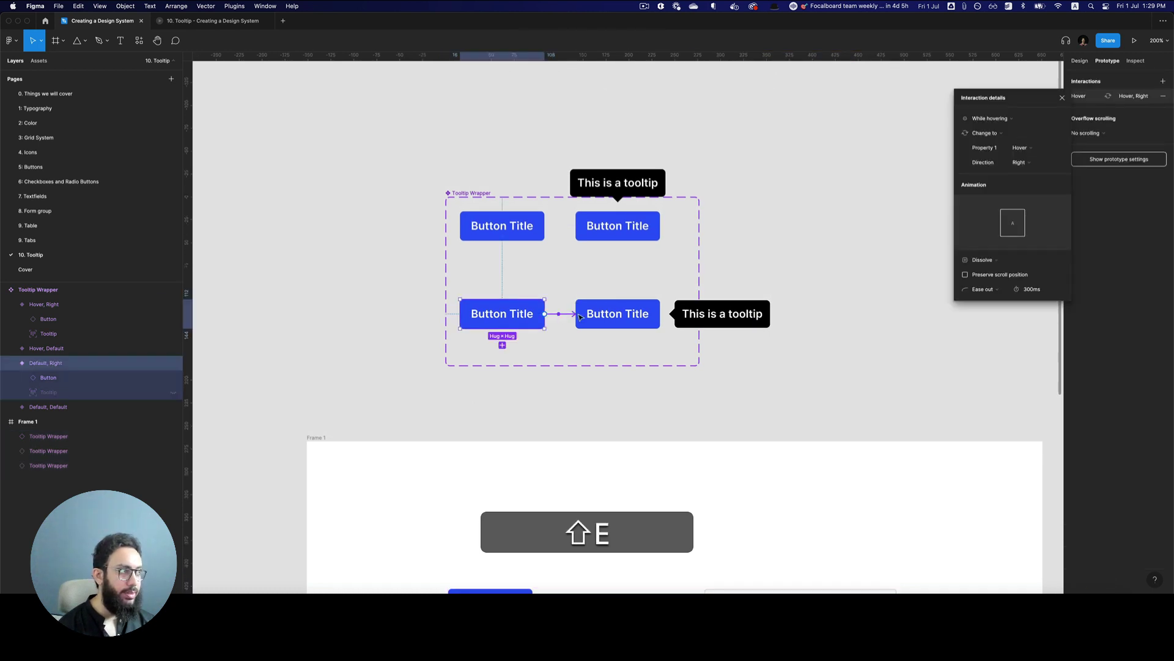
pyautogui.click(992, 265)
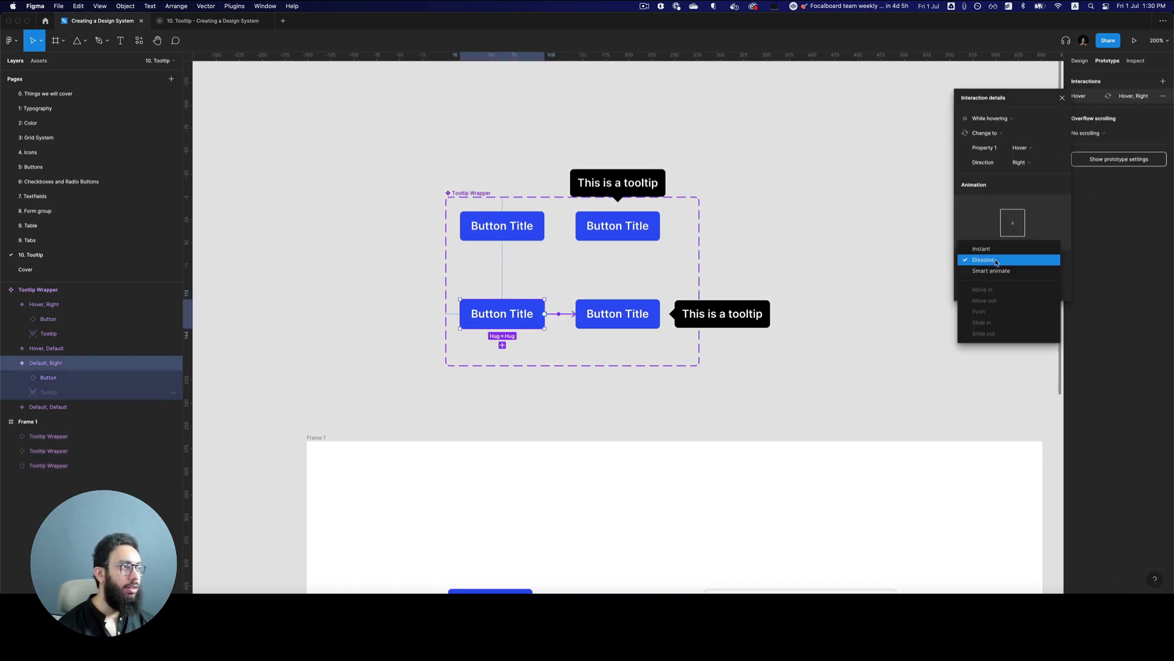
pyautogui.click(991, 271)
pyautogui.press('super+3')
pyautogui.moveTo(506, 280)
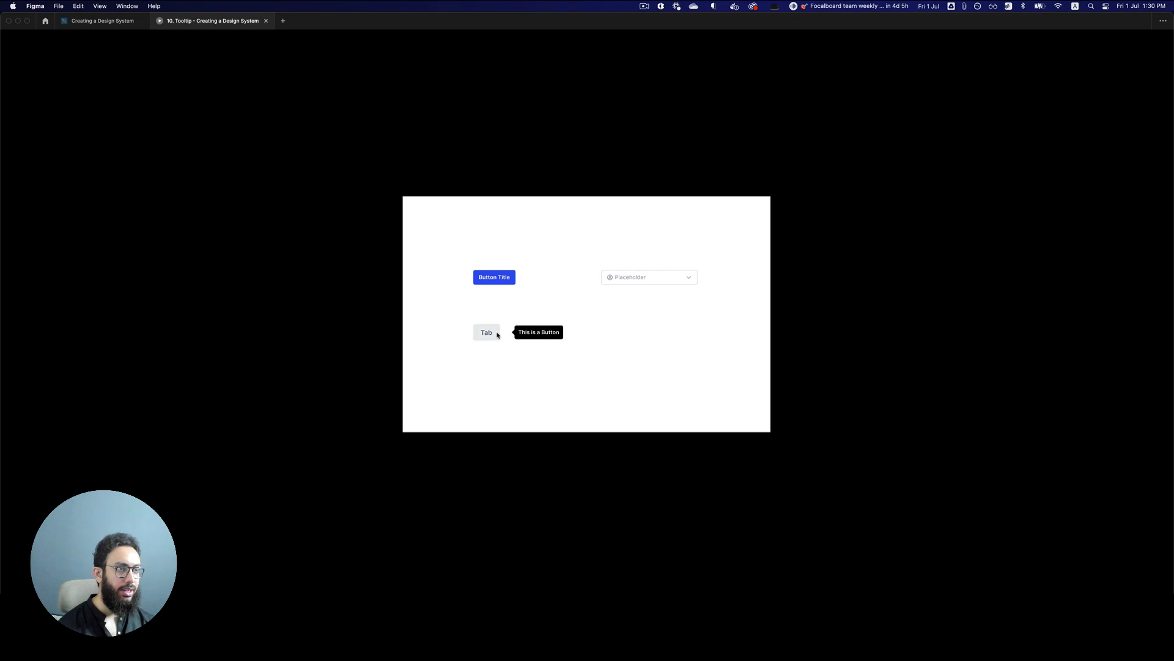
pyautogui.press('super+2')
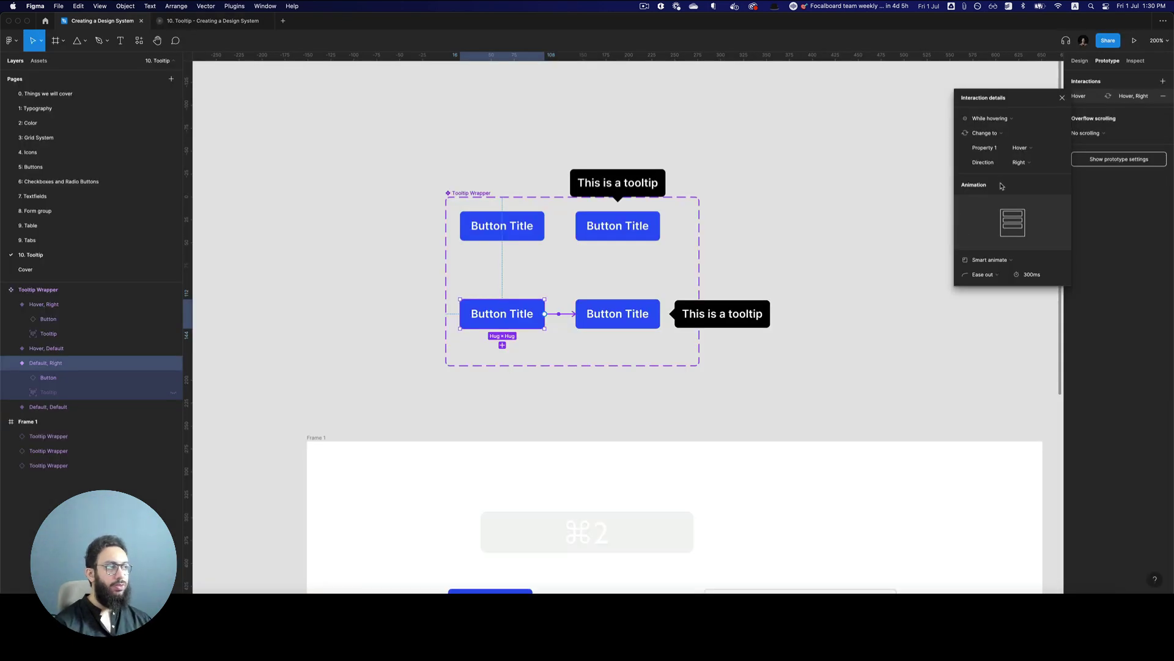
# Set the hover transition animation to Instant and check it in the prototype.
pyautogui.click(1001, 260)
pyautogui.press('super+3')
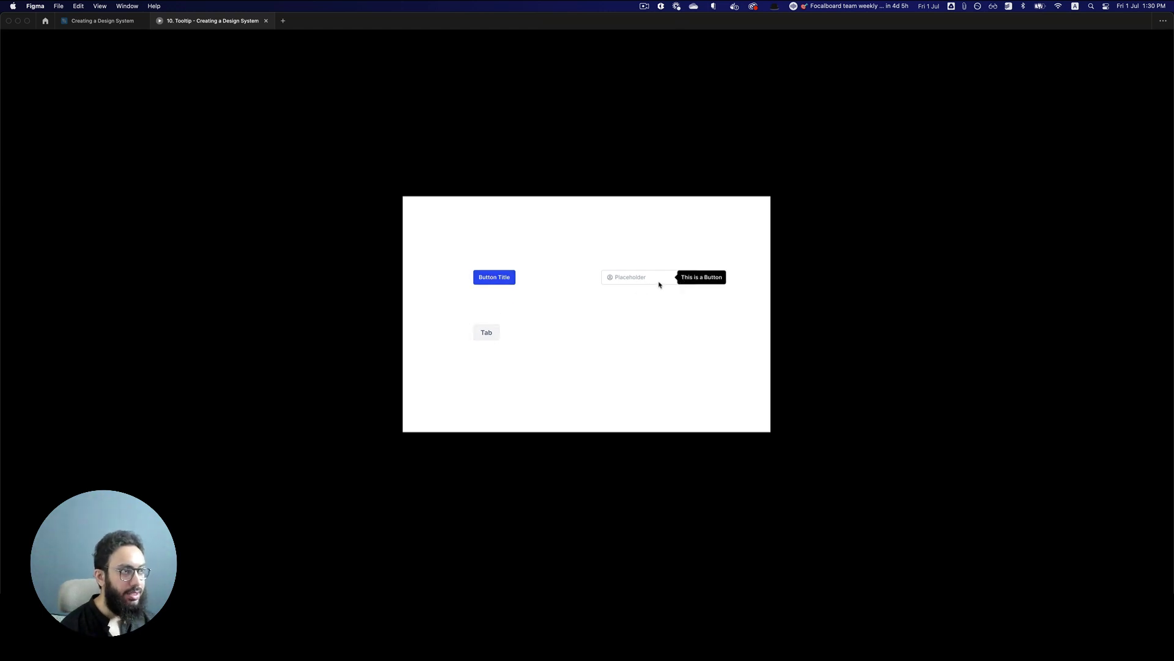
pyautogui.press('super+2')
pyautogui.scroll(-5, 662, 288)
pyautogui.scroll(4, 718, 296)
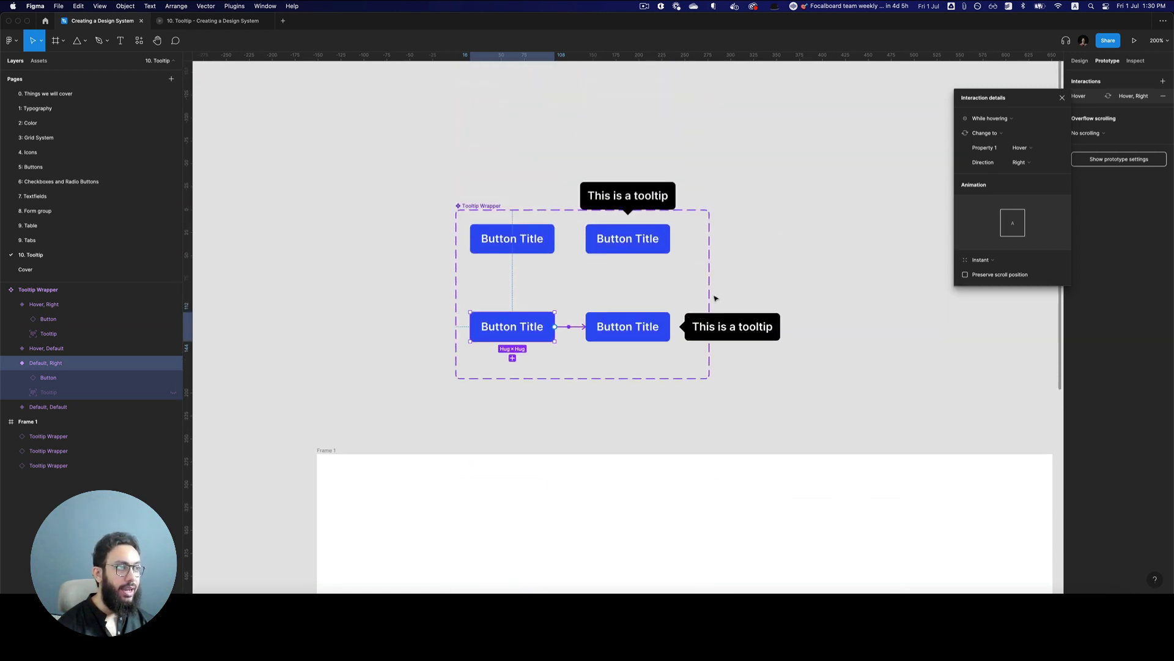
# Give the side tooltip a Right horizontal constraint and preview the text field's tooltip.
pyautogui.click(717, 327)
pyautogui.hotkey('shift', 'e')
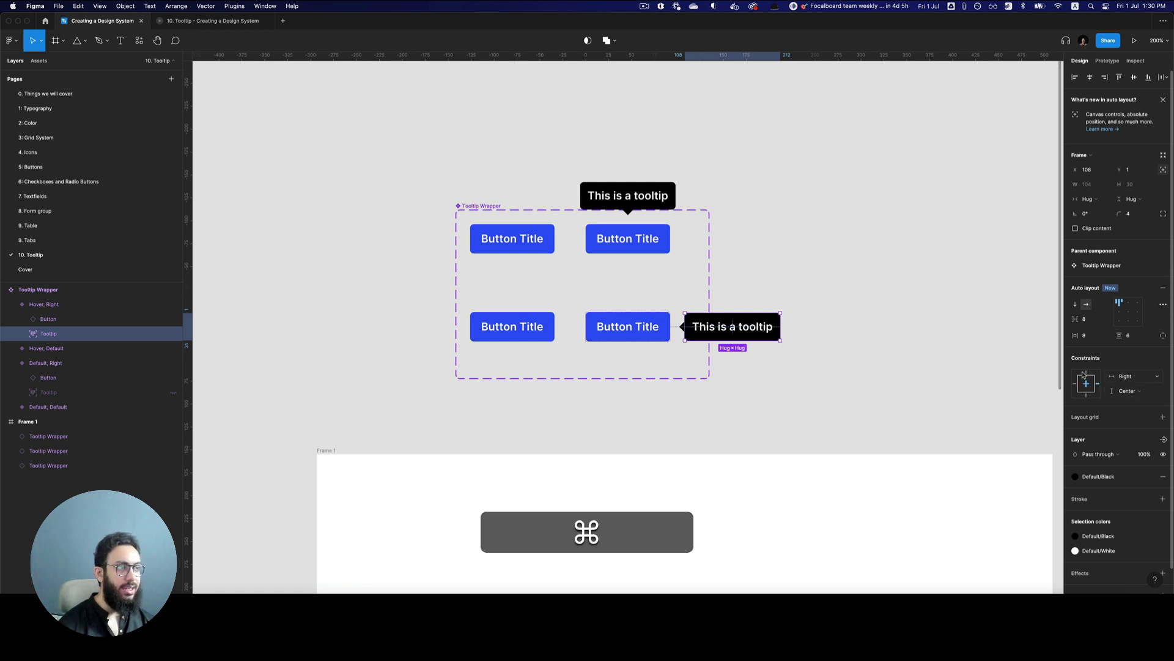
pyautogui.press('super+3')
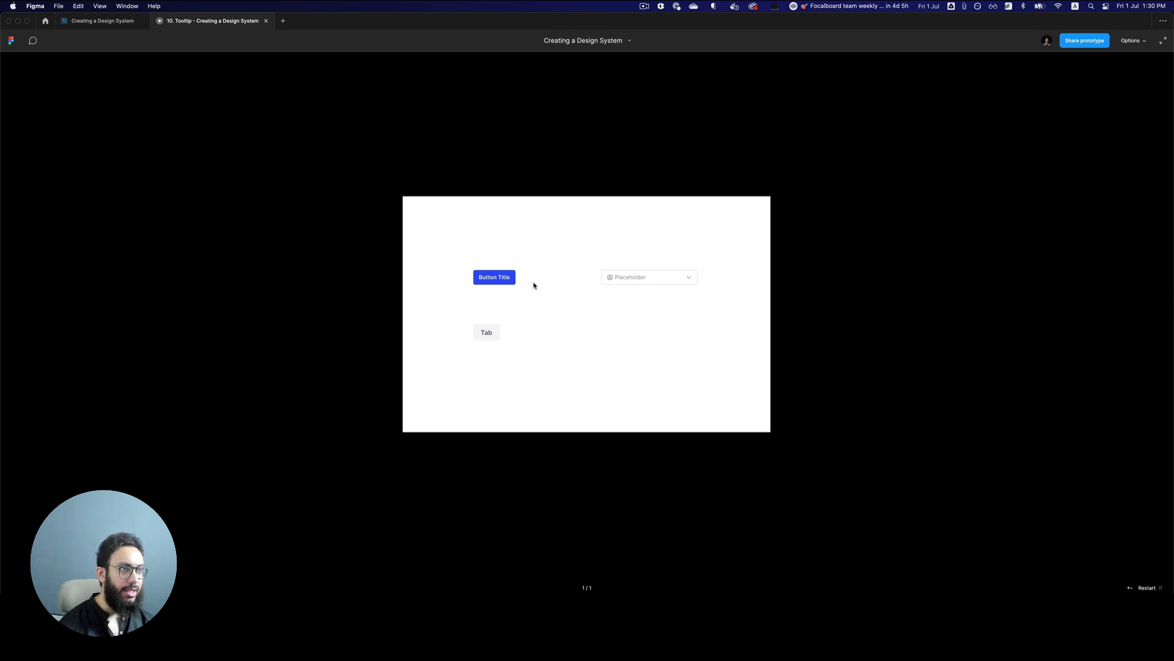
pyautogui.moveTo(656, 284)
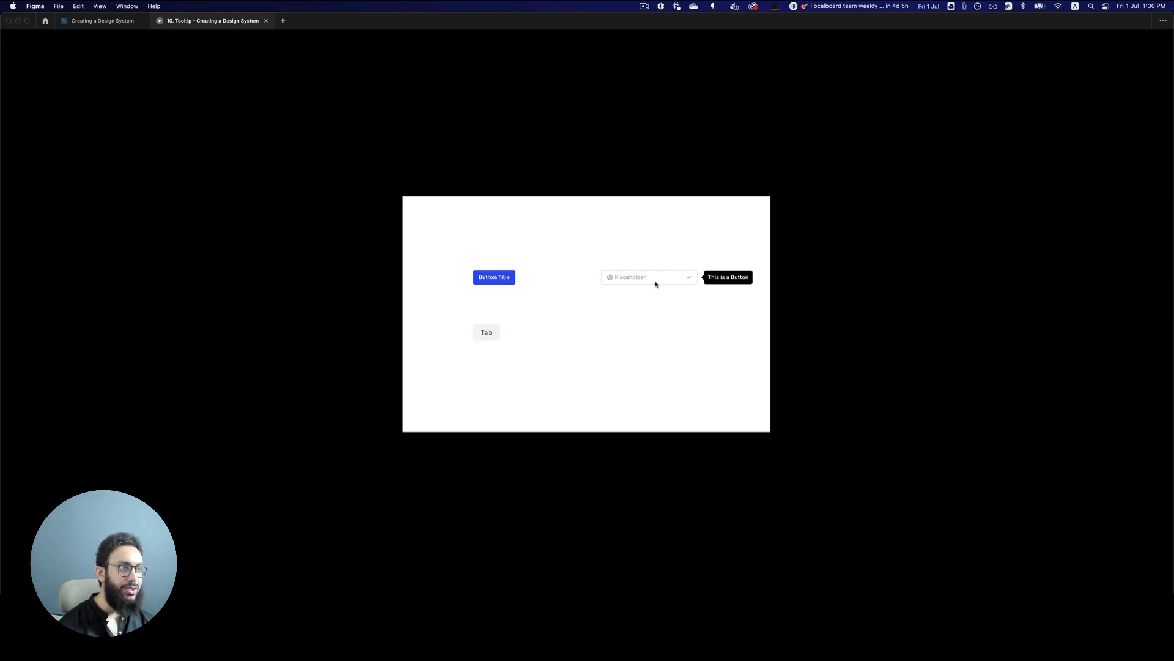